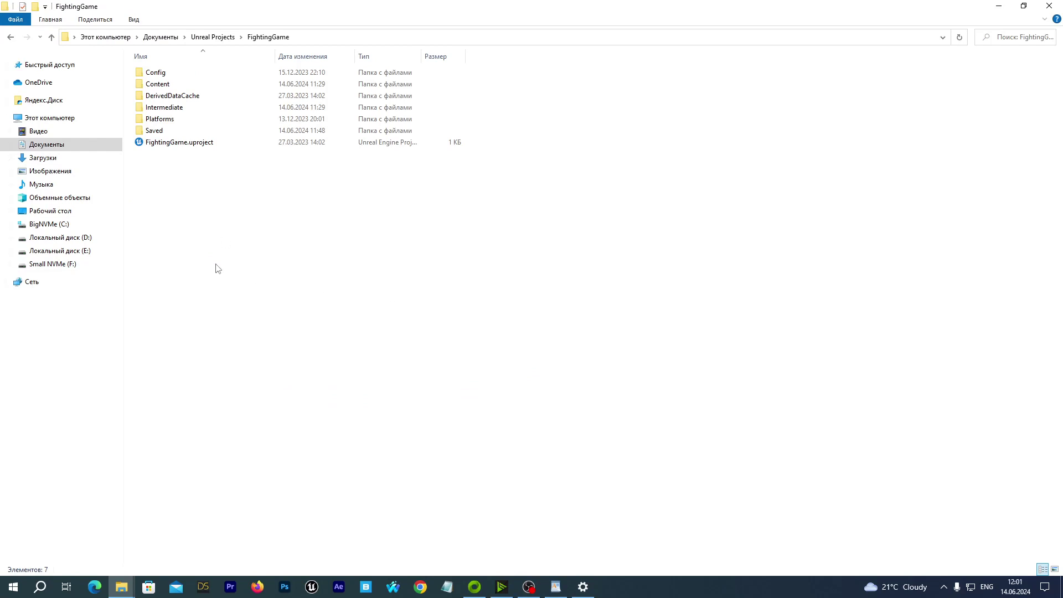
Step: Switch FightingGame.uproject's Unreal Engine version from 5.1 to 5.4
click(166, 147)
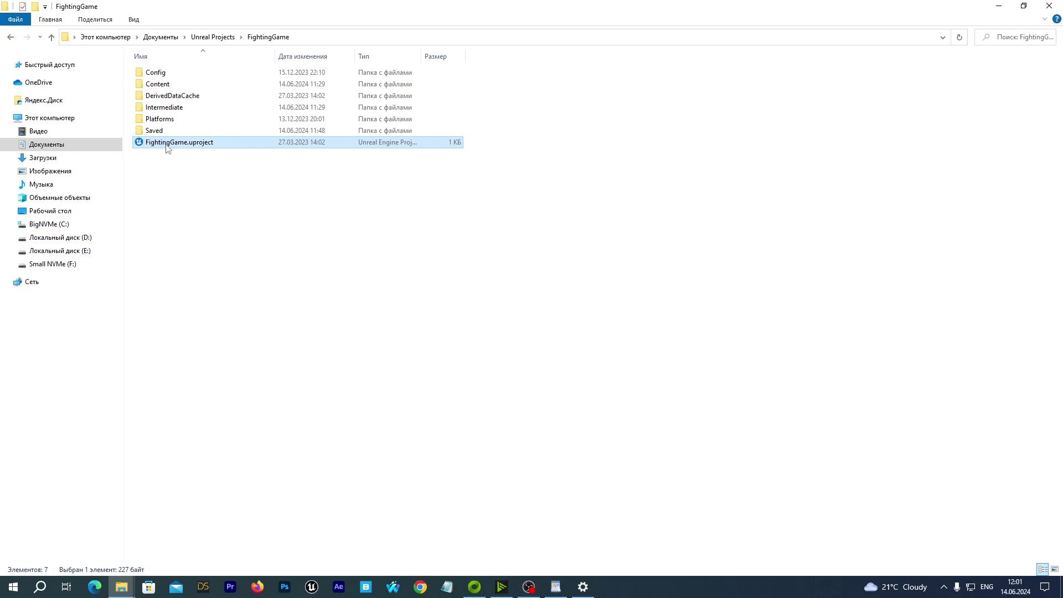
right_click(166, 147)
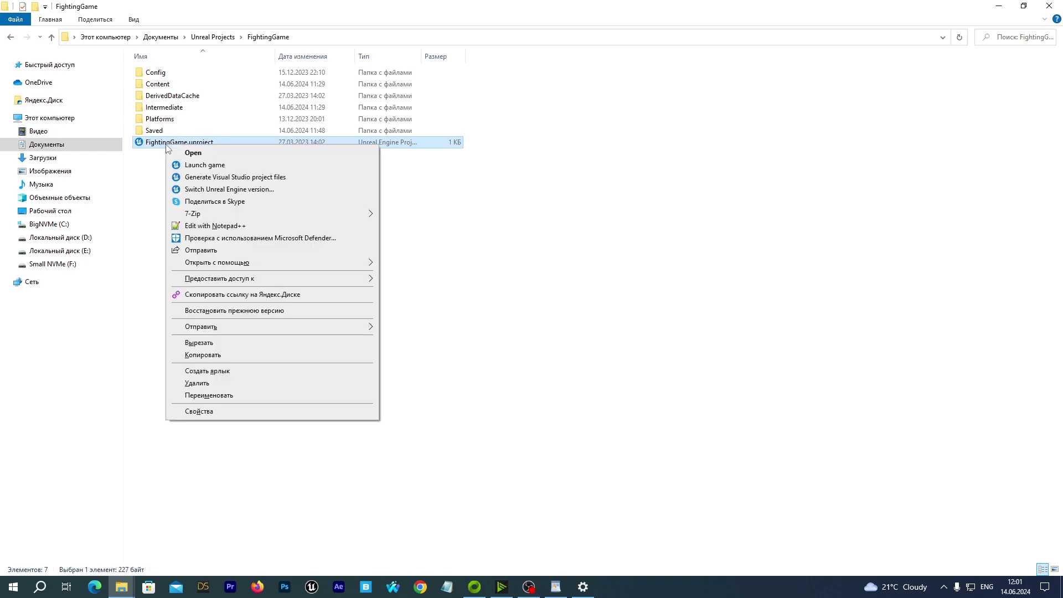
click(205, 190)
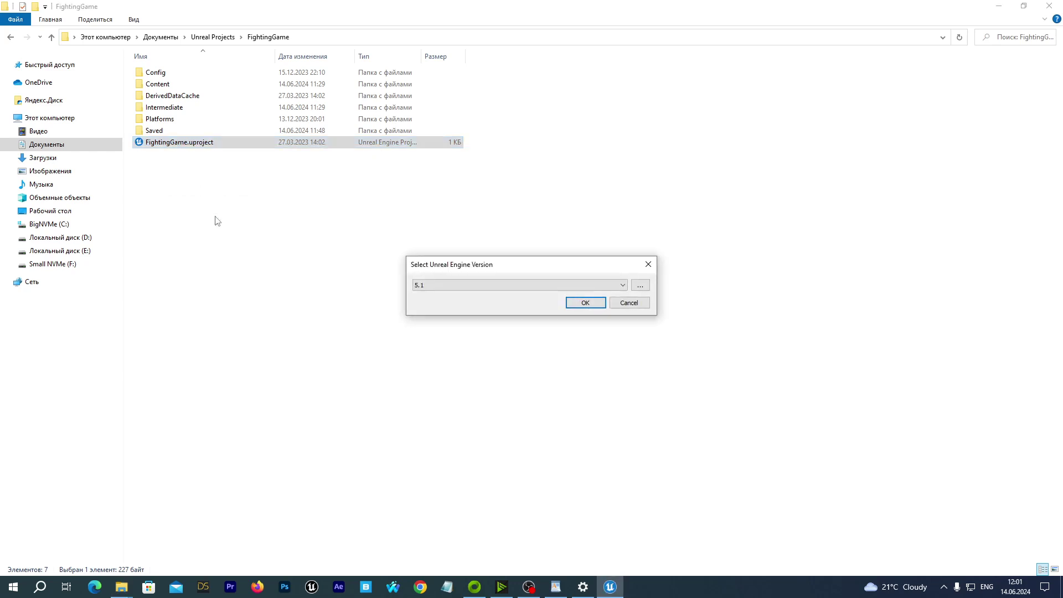
click(517, 286)
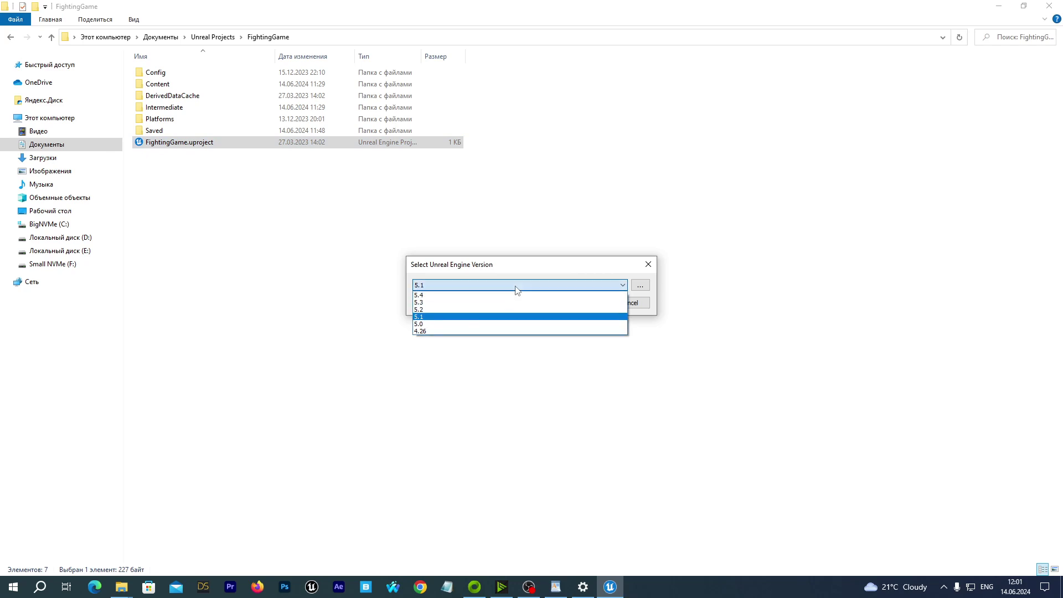
click(465, 296)
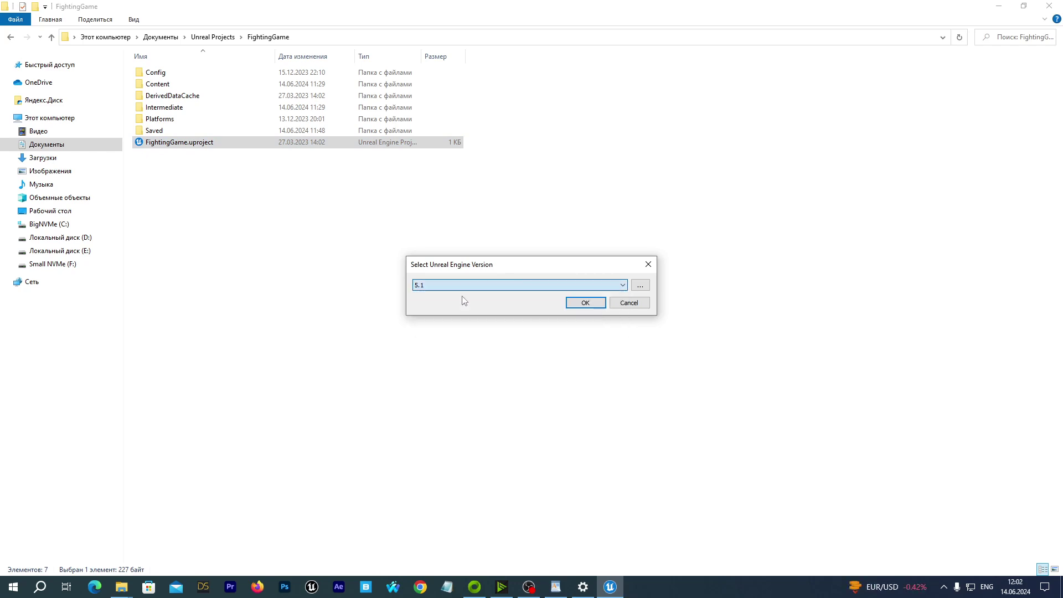
click(582, 303)
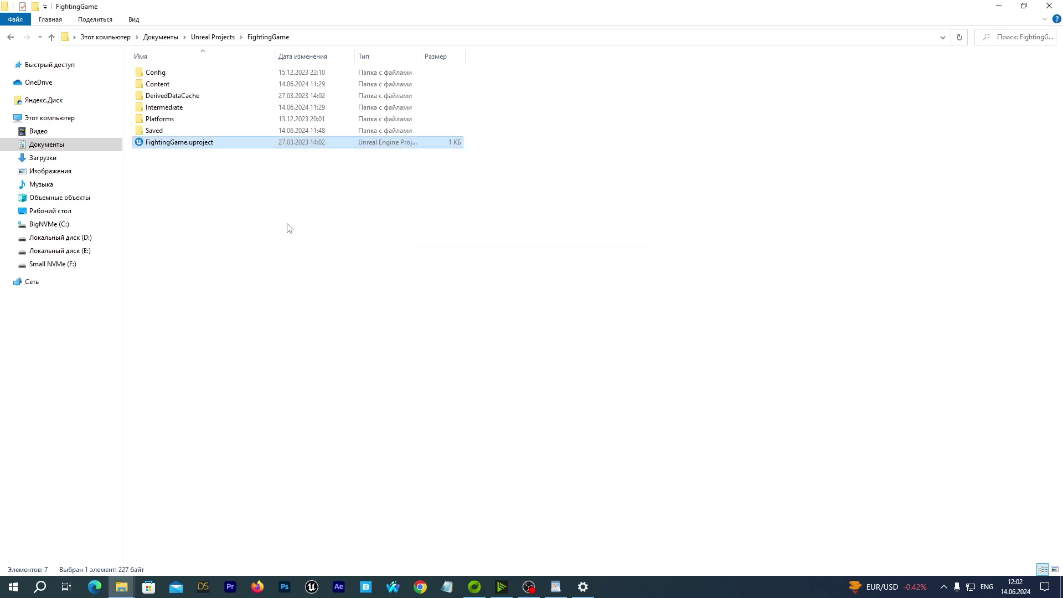
Step: Launch FightingGame.uproject in Unreal Engine 5.4.2, loading ThirdPersonMap
double_click(175, 143)
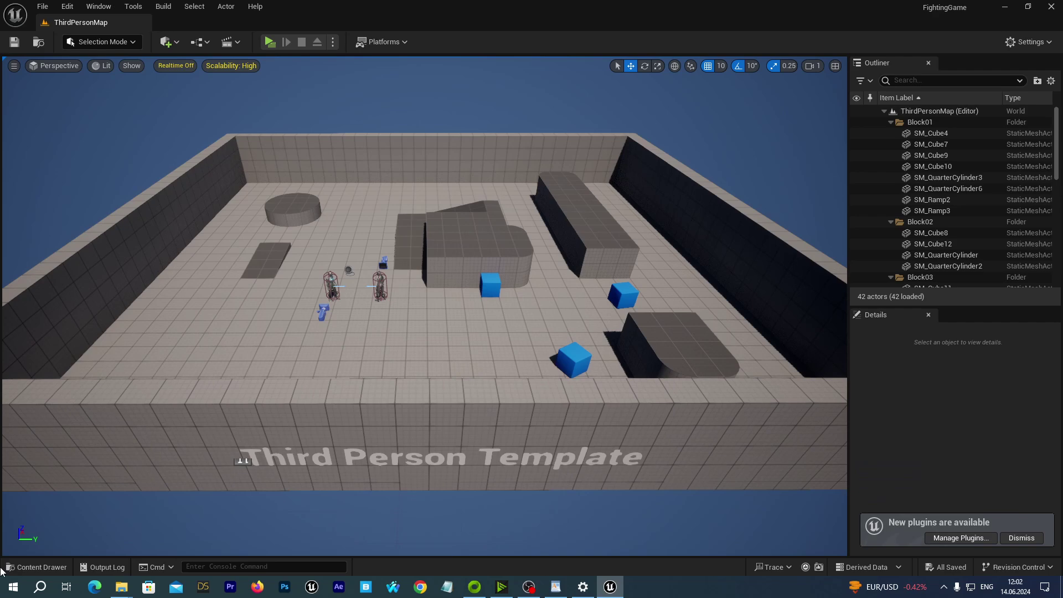
Step: Start a Play session of the level and focus the game window
click(373, 346)
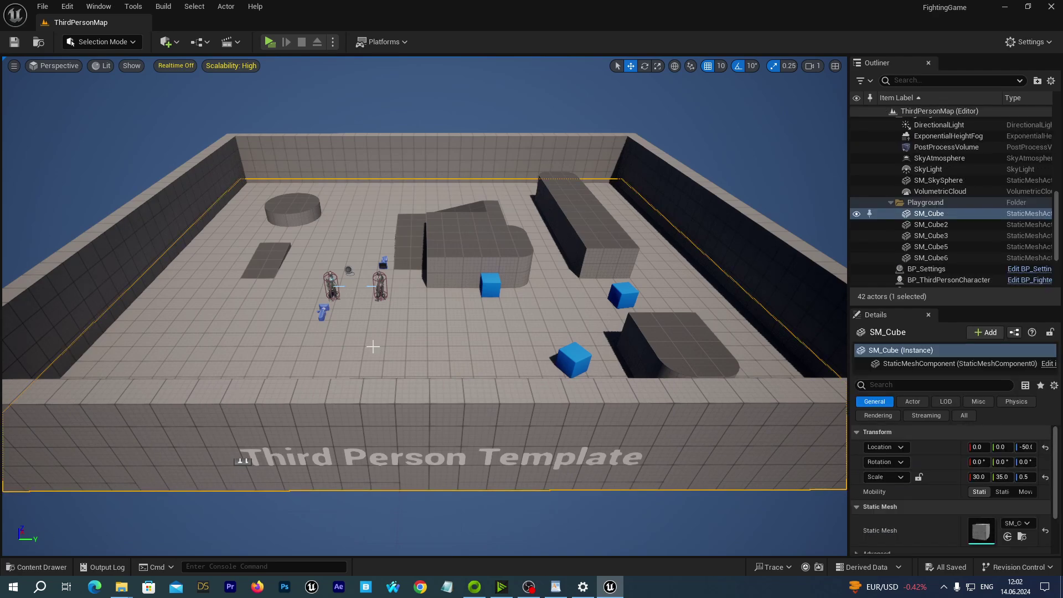
click(333, 42)
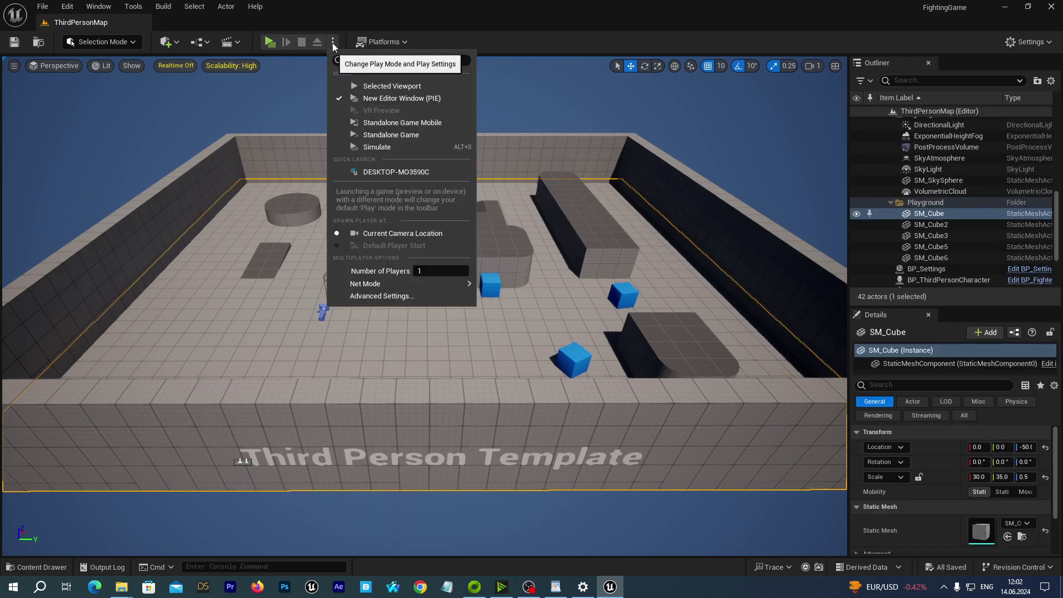
click(465, 4)
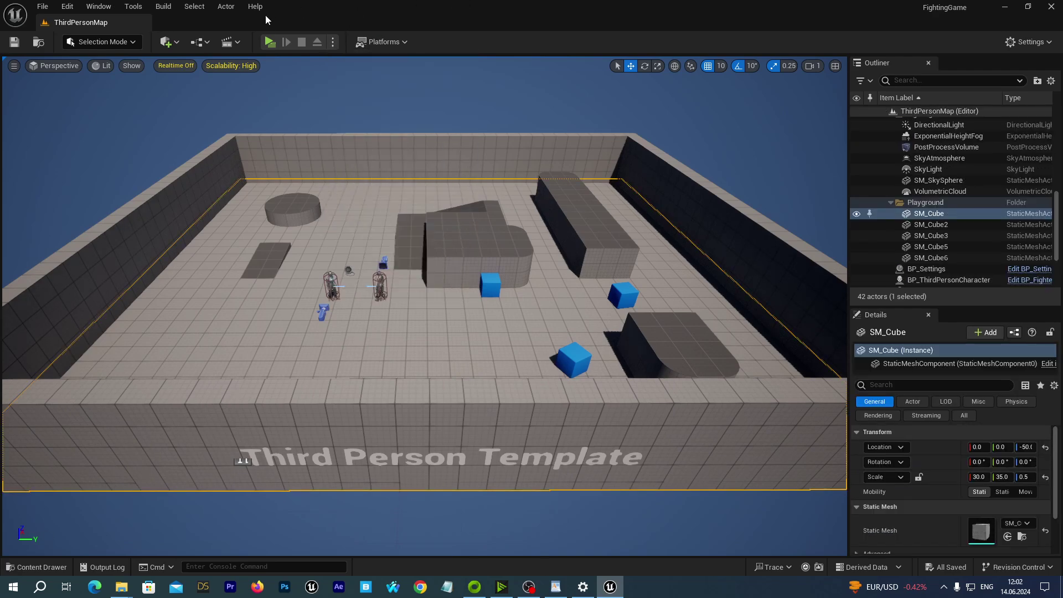
click(271, 44)
click(423, 267)
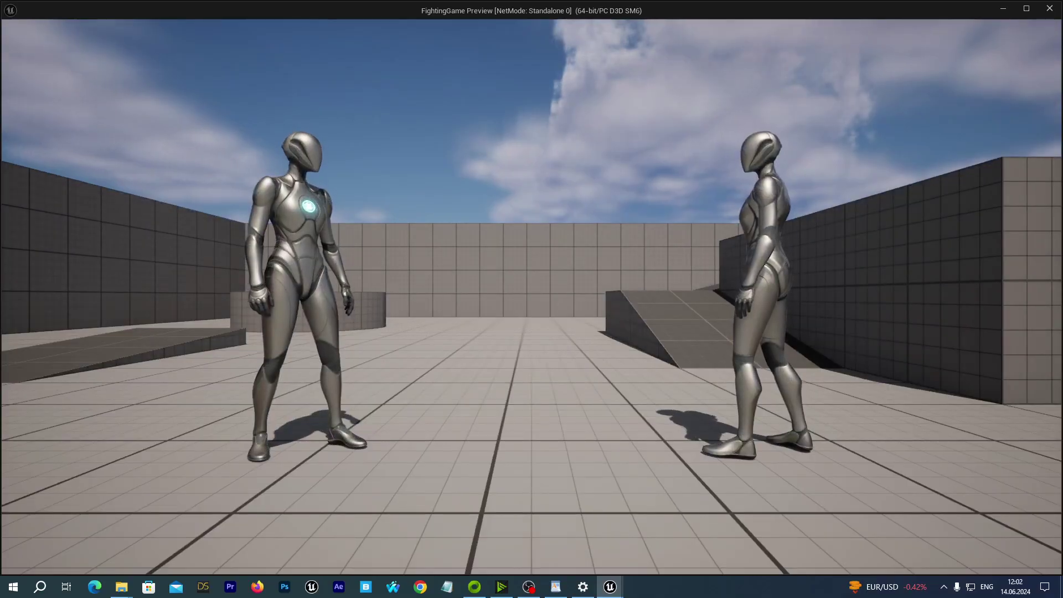
Step: Move the left fighter back and forth, toward and away from the opponent
key(d)
key(a)
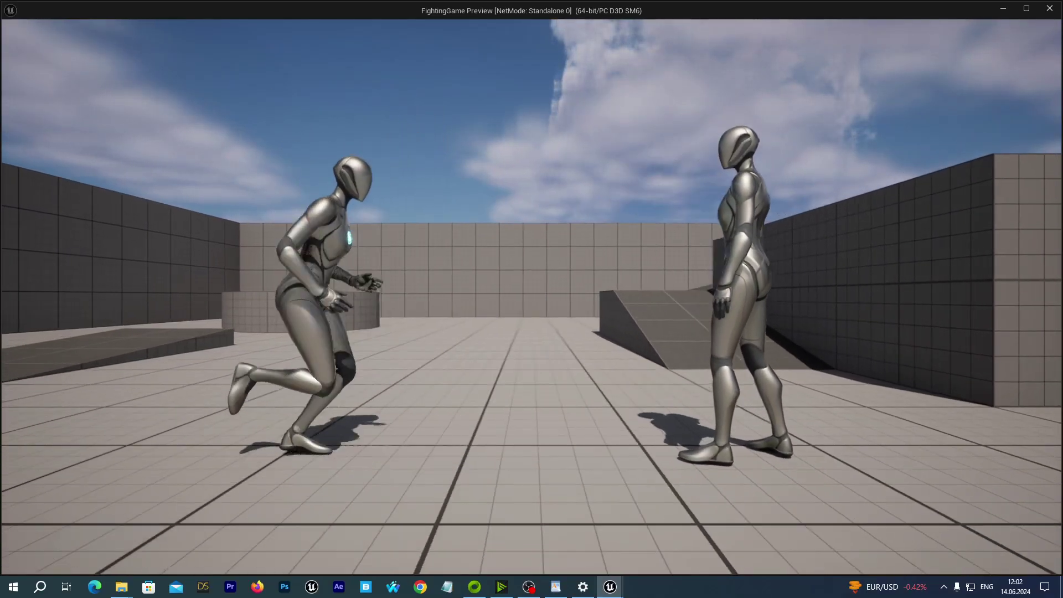
key(d)
key(a)
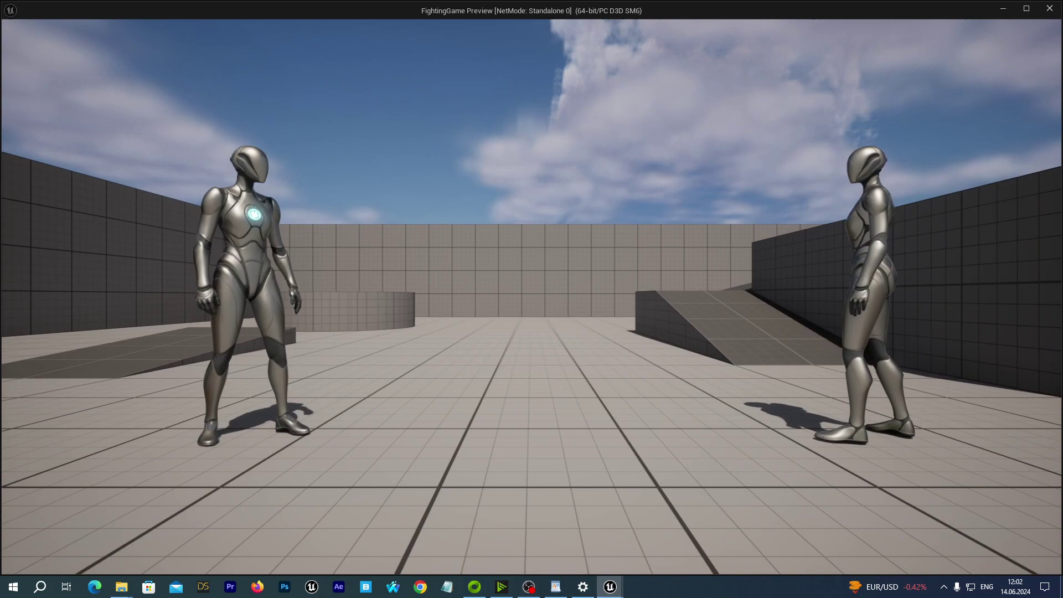
key(d)
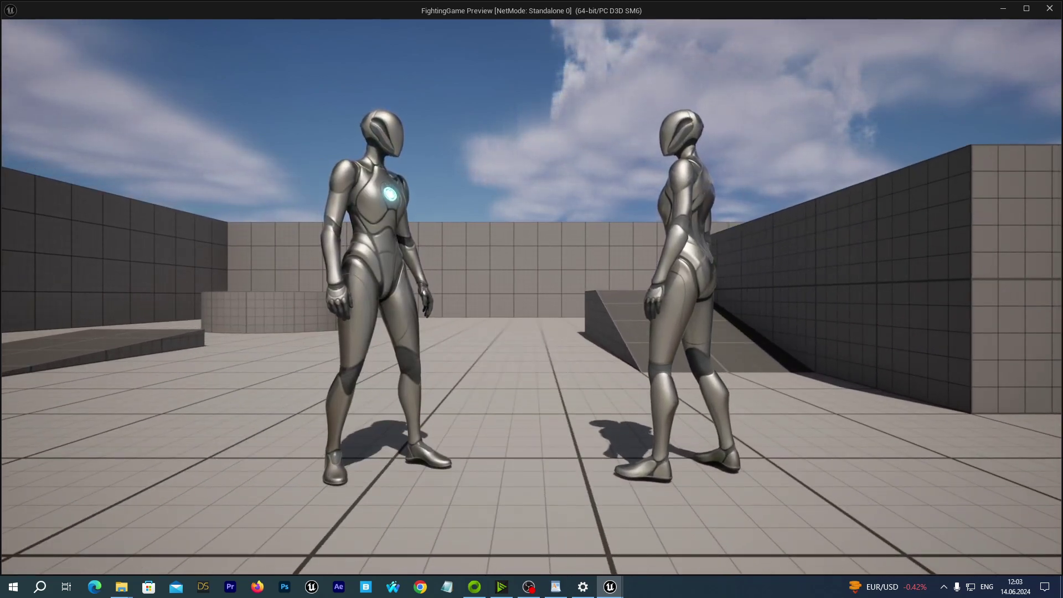
key(d)
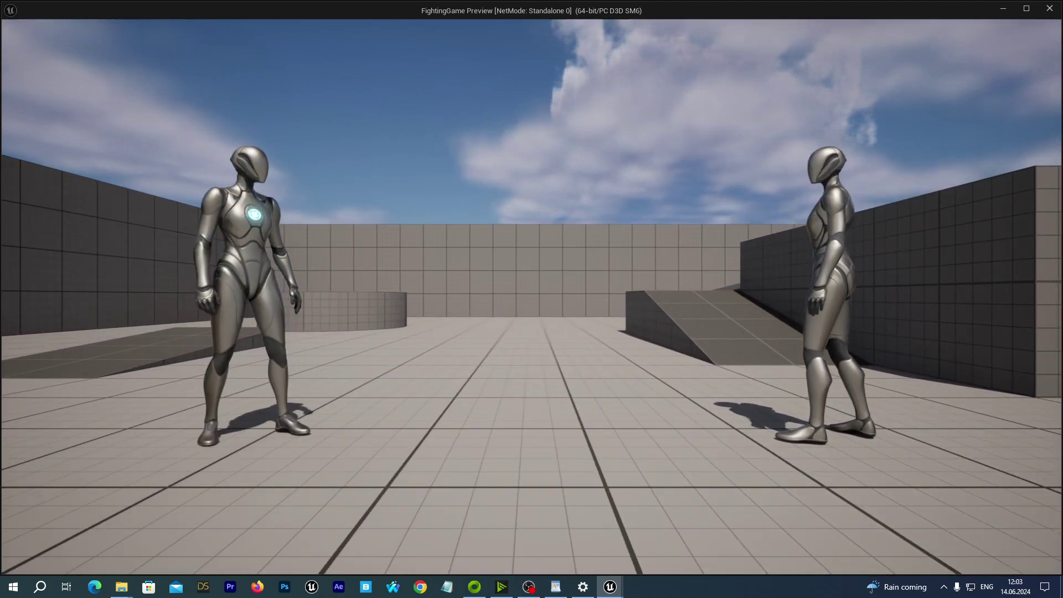
key(d)
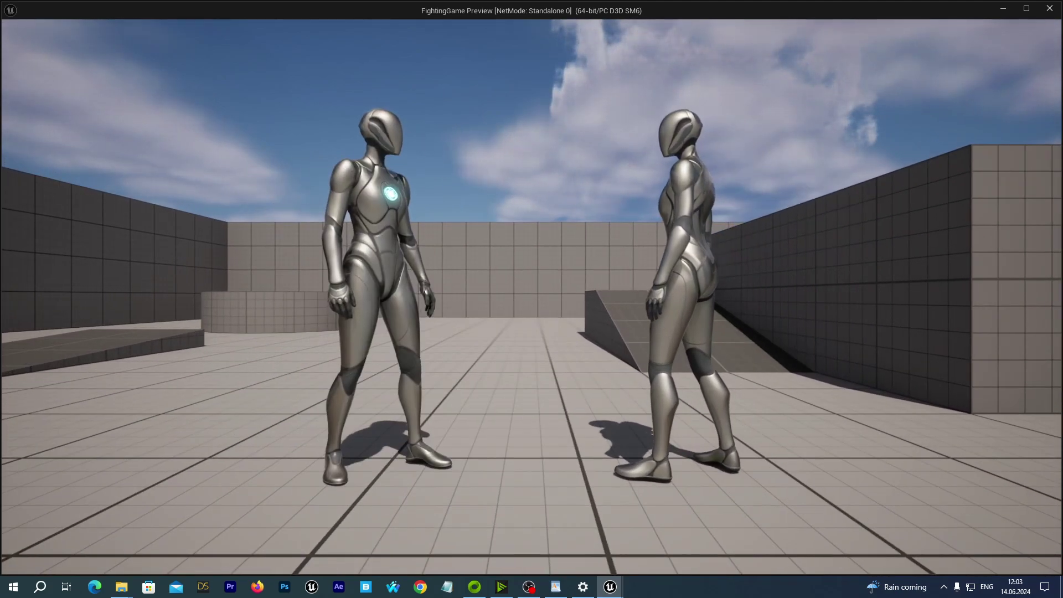
key(d)
key(d)
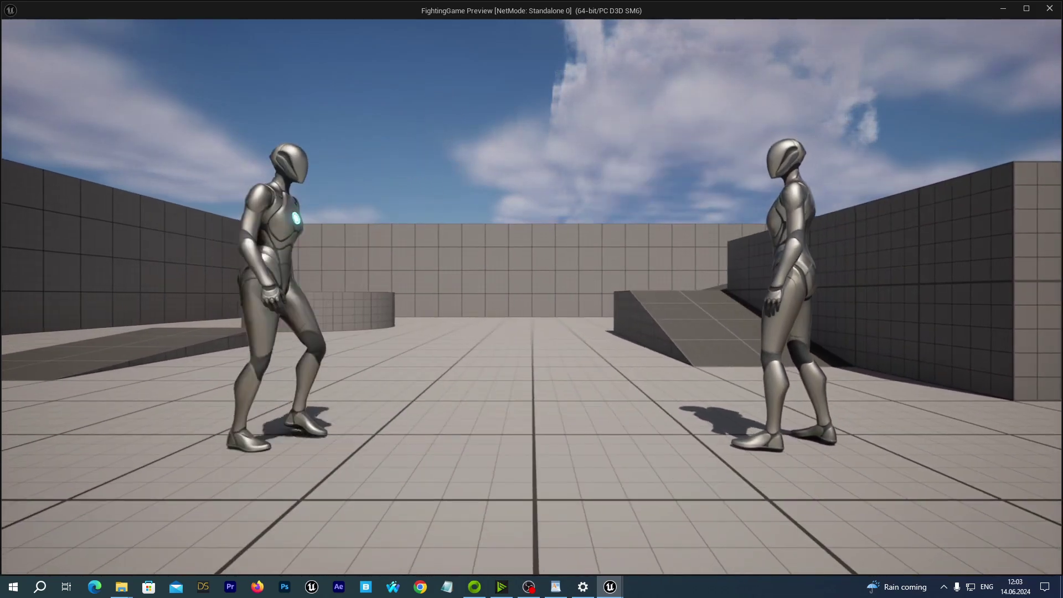
key(d)
key(d)
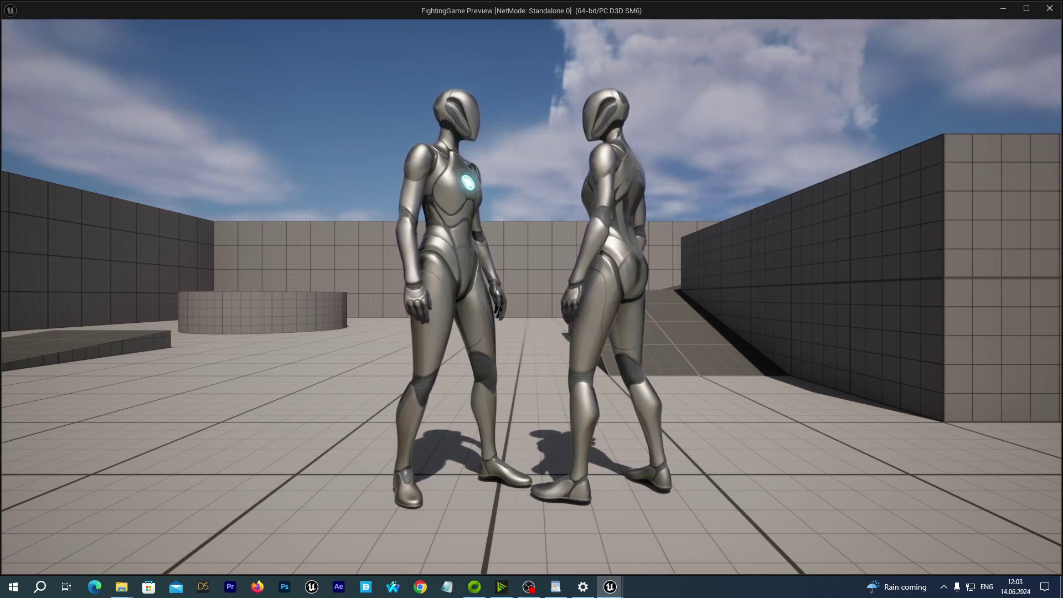
Step: Stop the game preview and make the Details panel slightly taller
key(Escape)
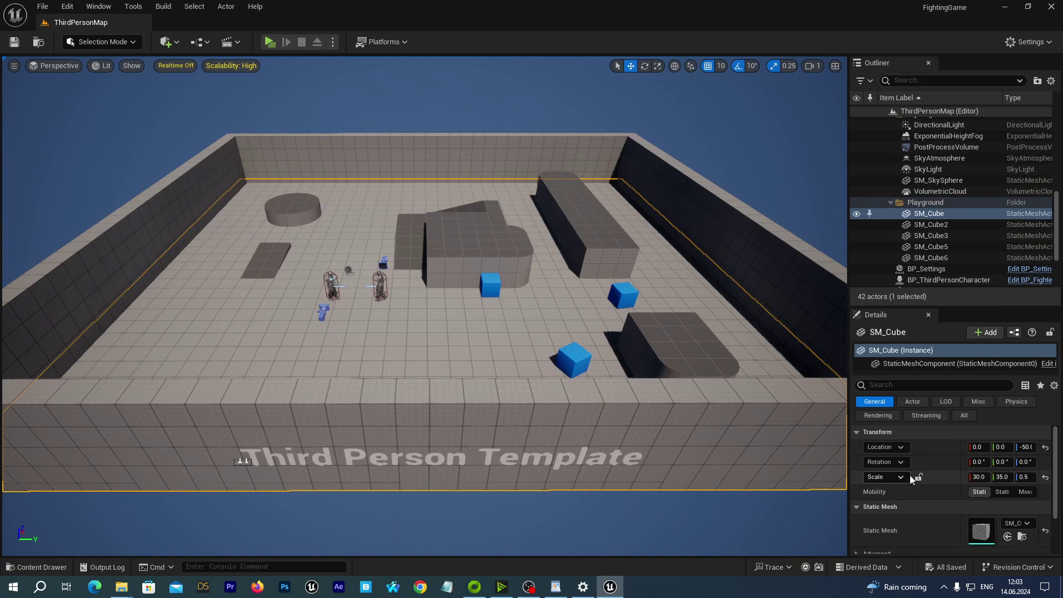
drag(942, 307, 933, 282)
scroll(941, 211, down, 5)
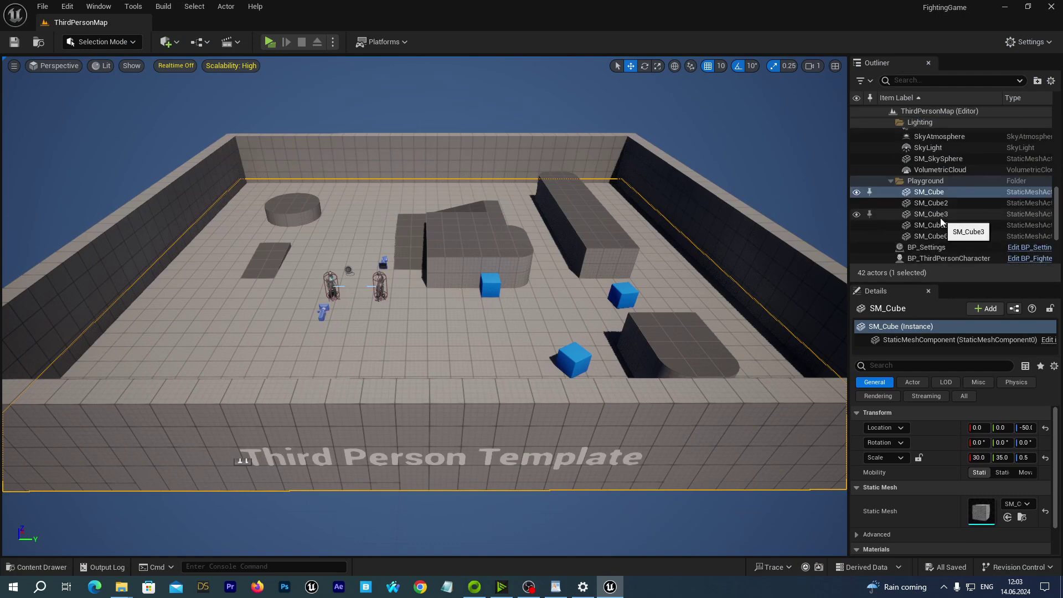
scroll(940, 218, up, 6)
Step: Find BP_Settings by searching the Outliner for 'se' and enable Is Arena?
click(924, 82)
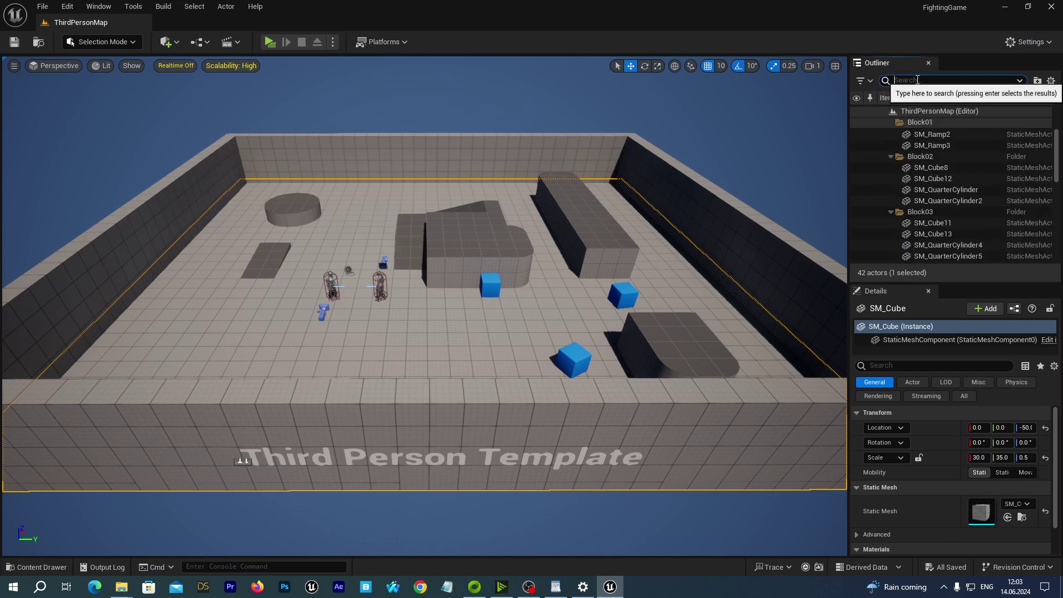
text(sett)
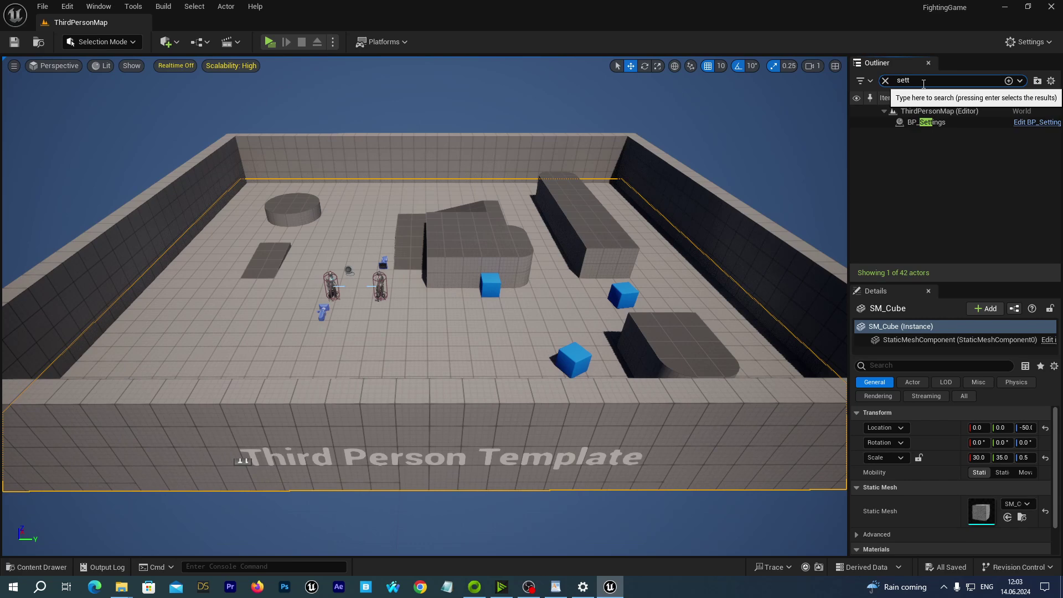
click(922, 122)
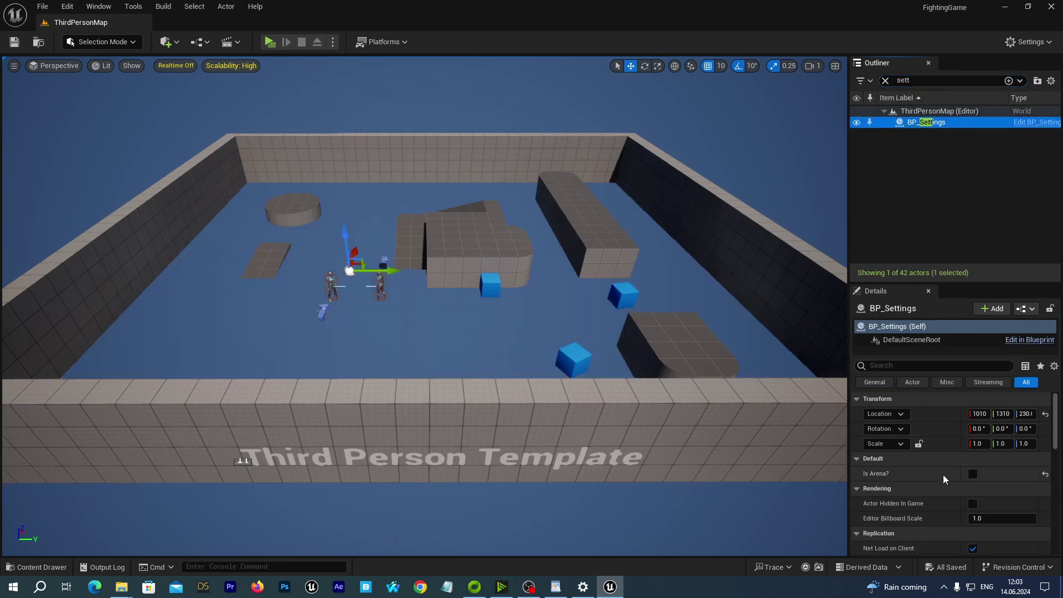
click(972, 474)
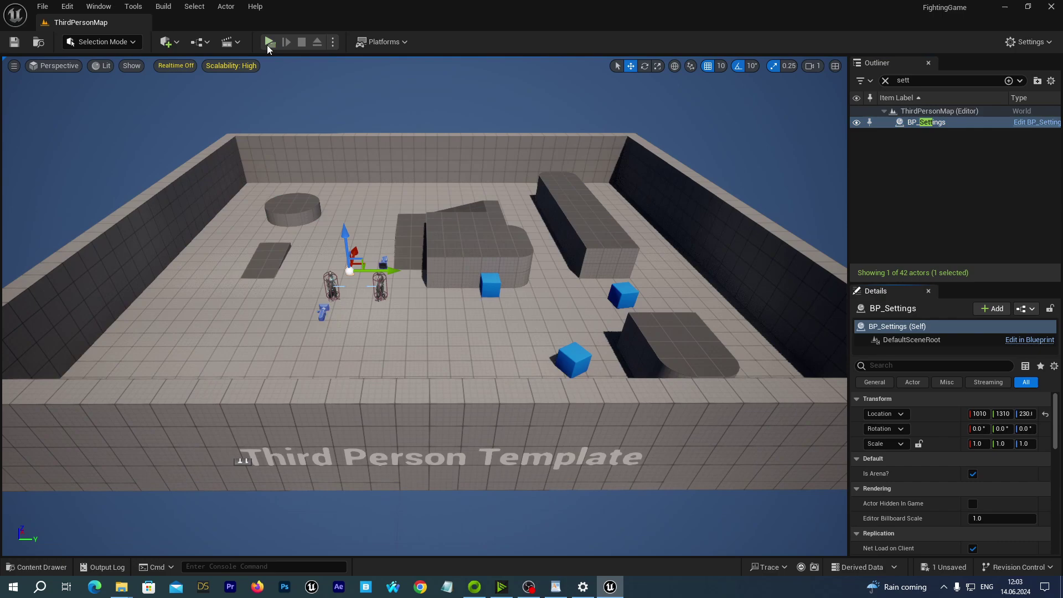
click(269, 43)
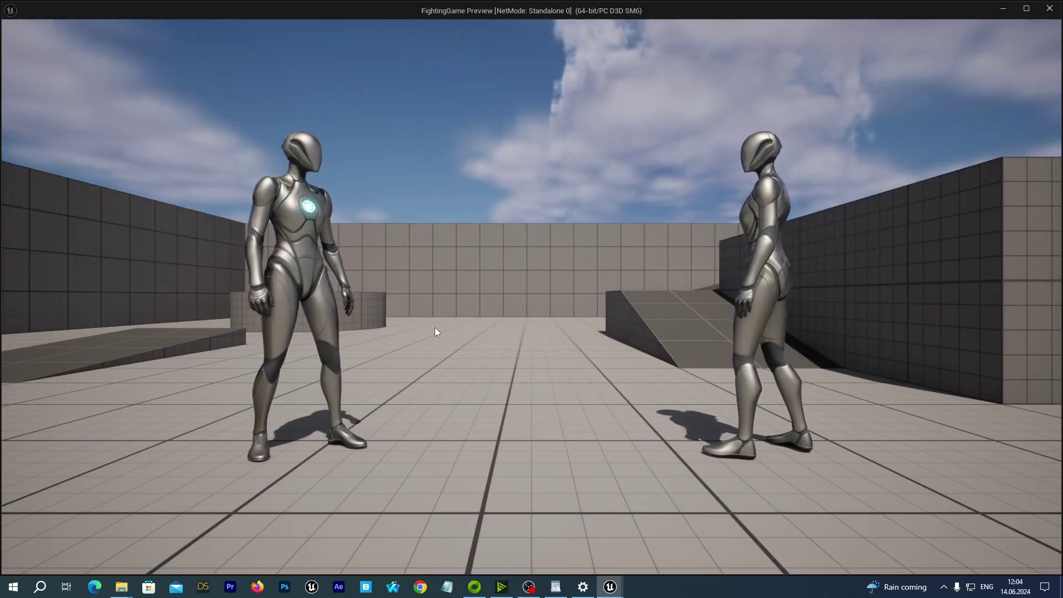
click(435, 328)
key(d)
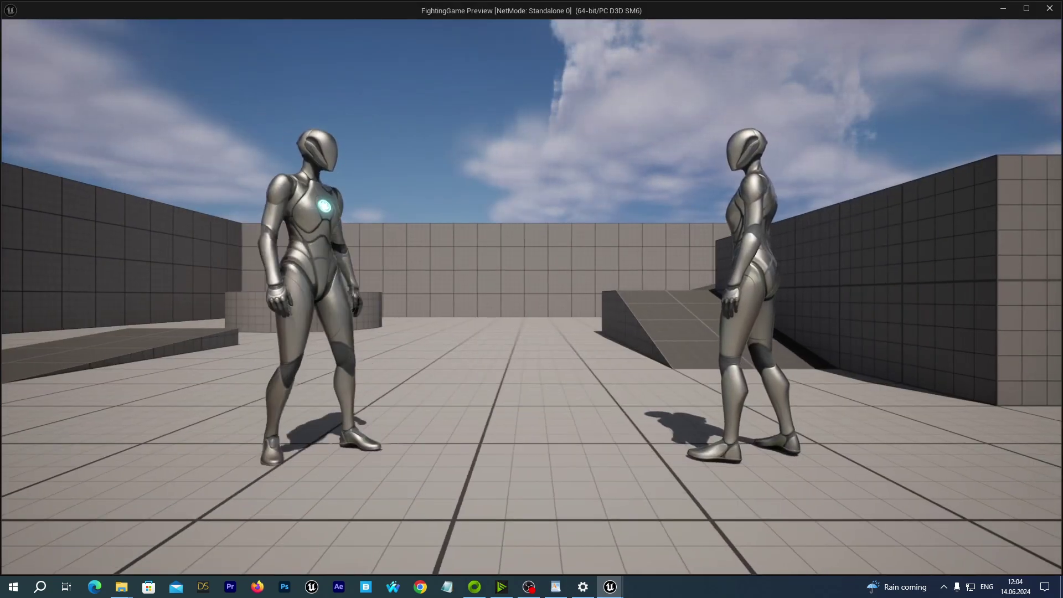
key(d)
key(a)
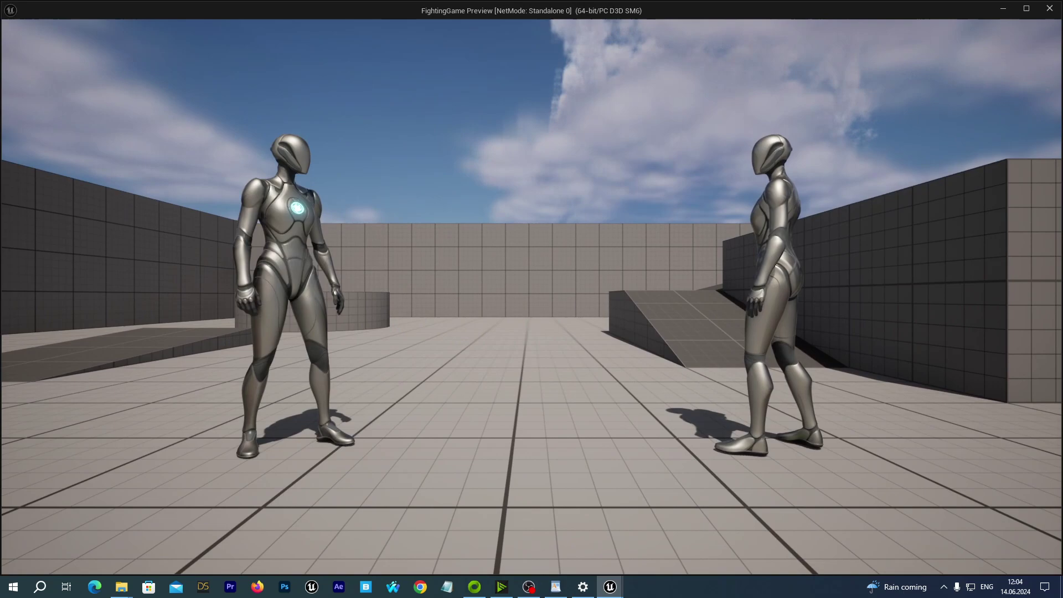
key(w)
key(s)
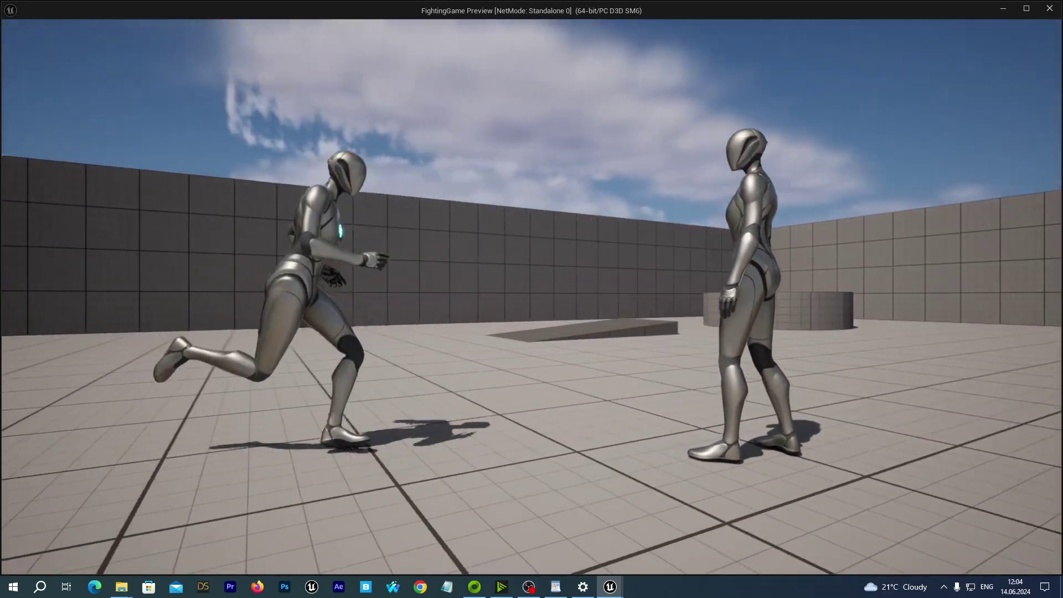
key(a)
key(d)
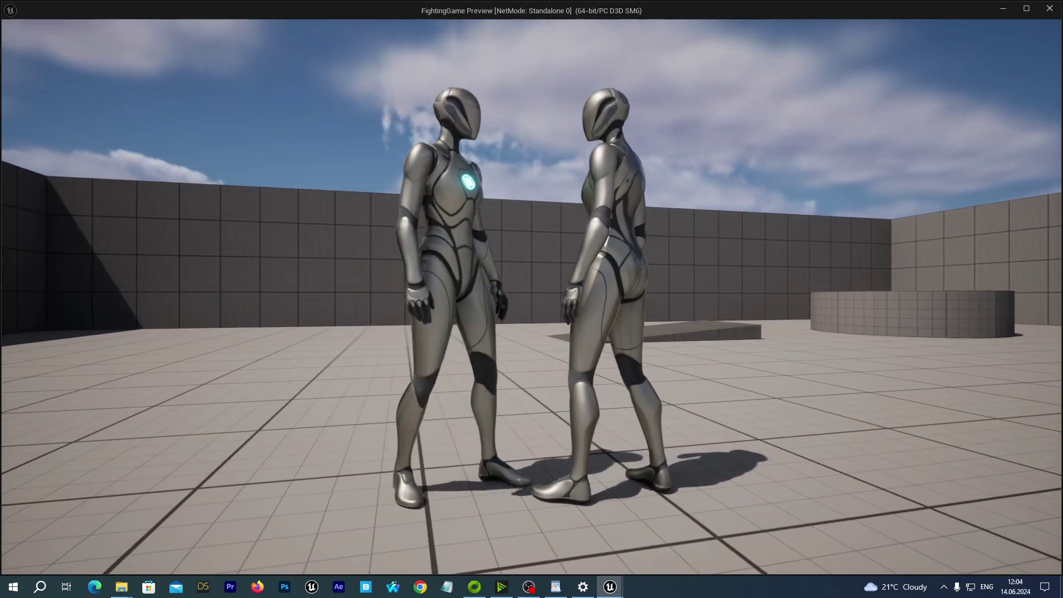
key(Escape)
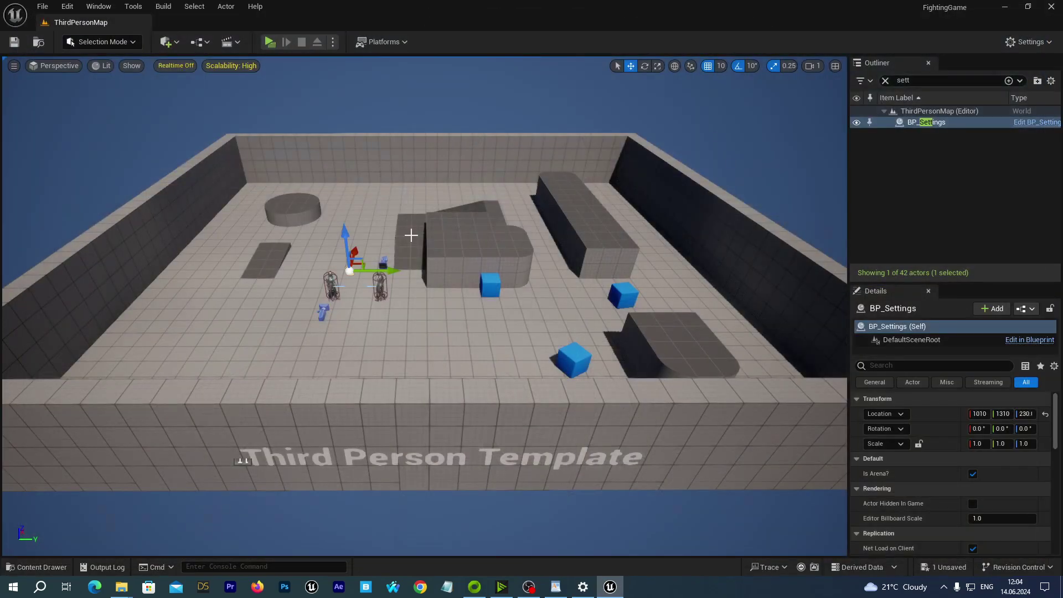
Step: Browse ThirdPerson/Input, look inside Actions, and return to the Input folder
click(36, 567)
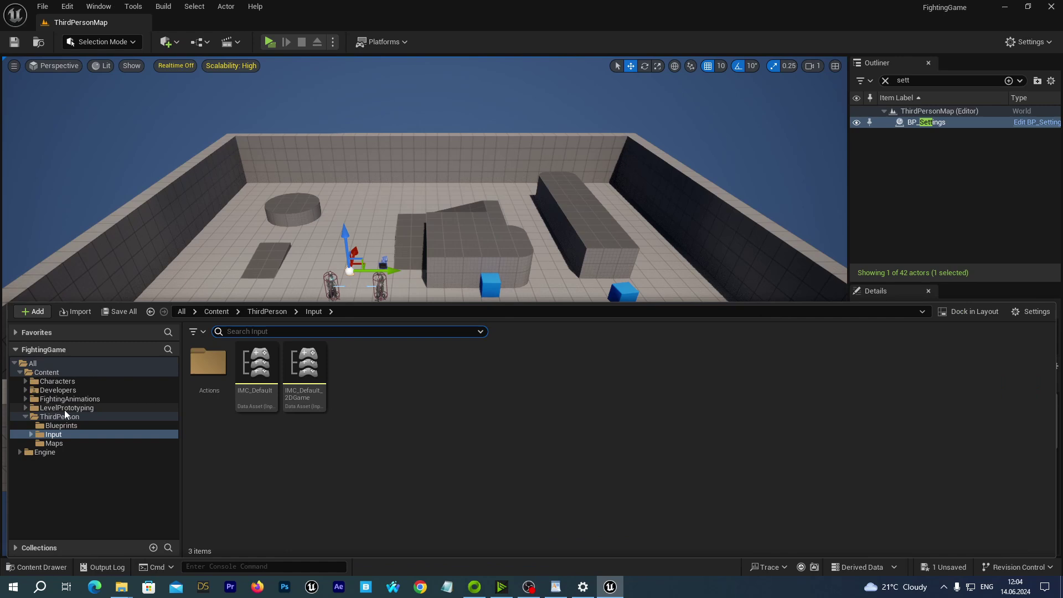
double_click(210, 373)
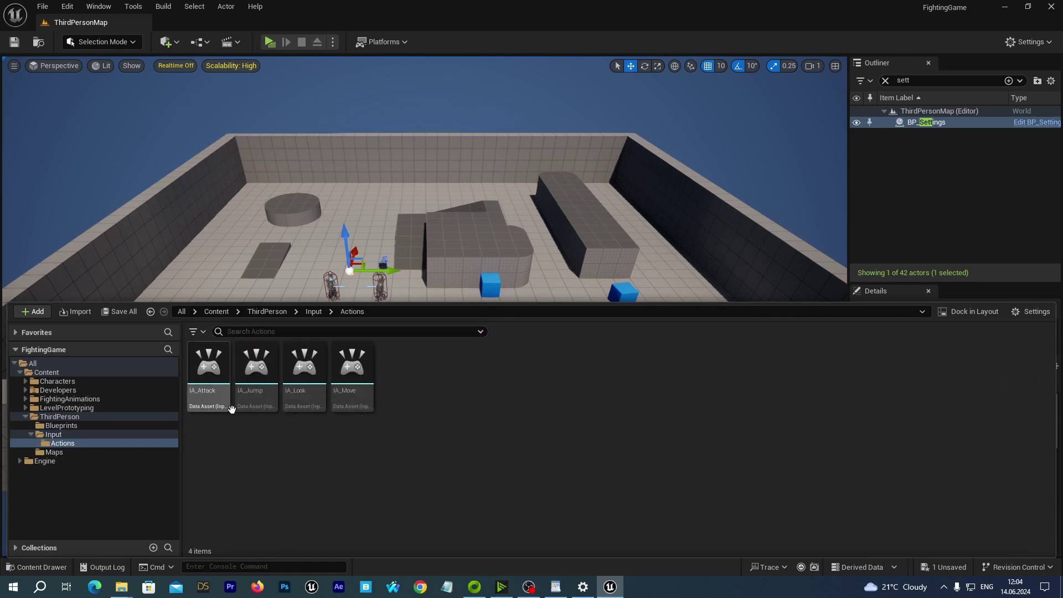
click(92, 436)
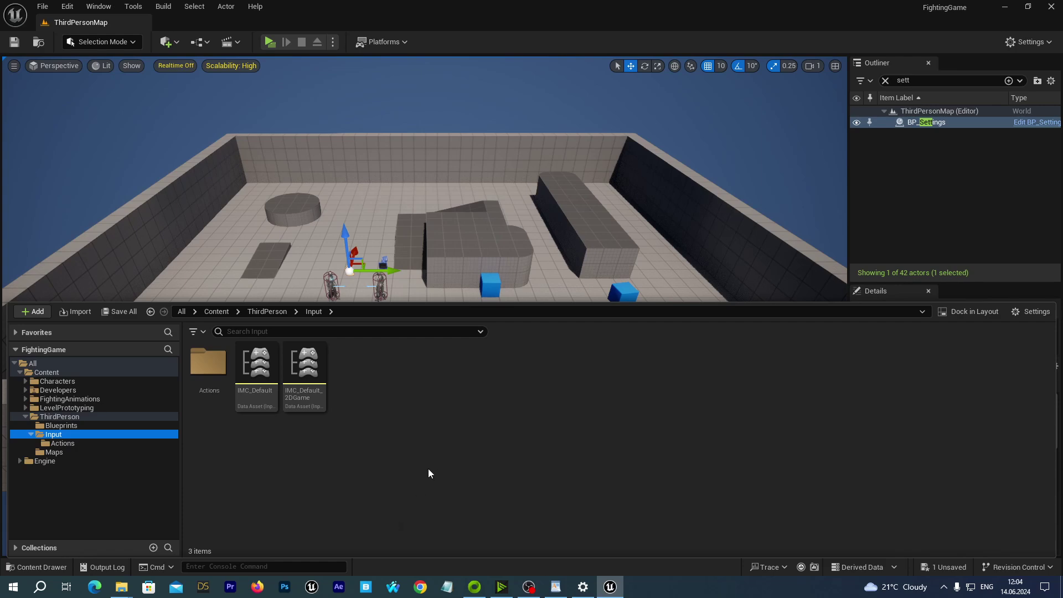
double_click(256, 366)
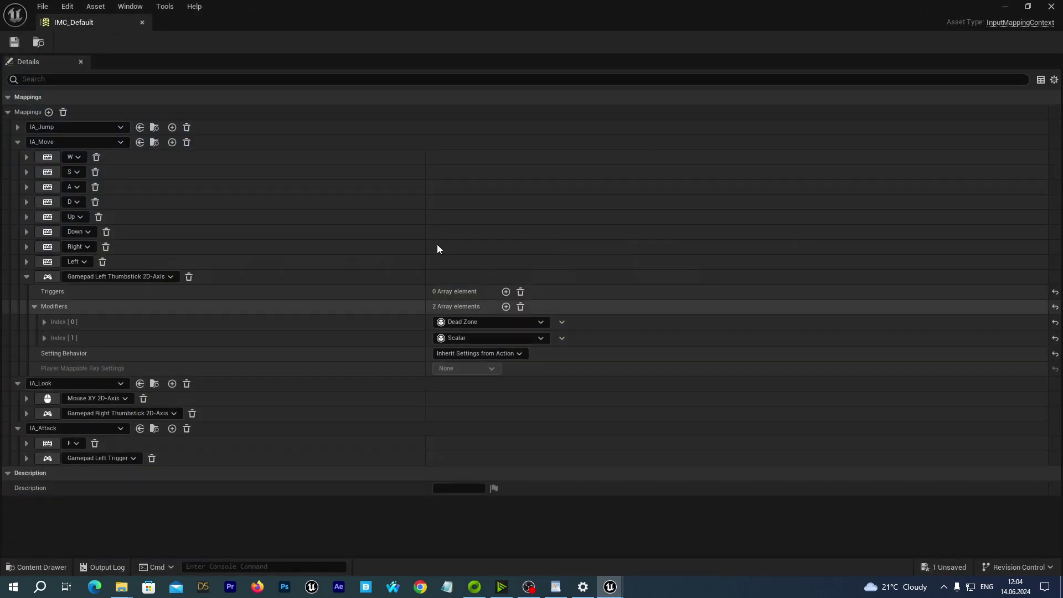
click(1051, 6)
click(37, 566)
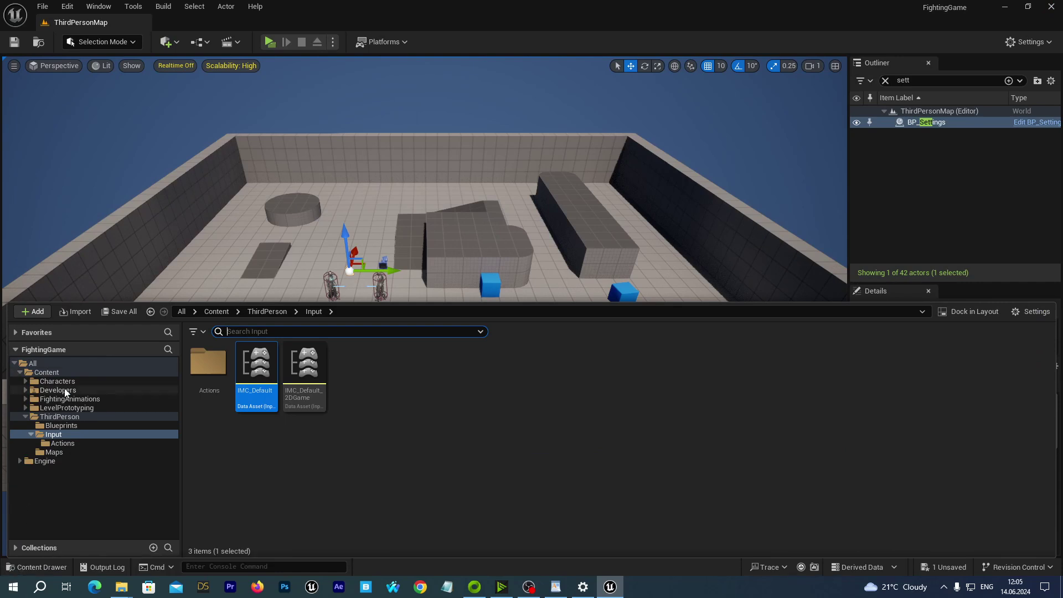
click(59, 373)
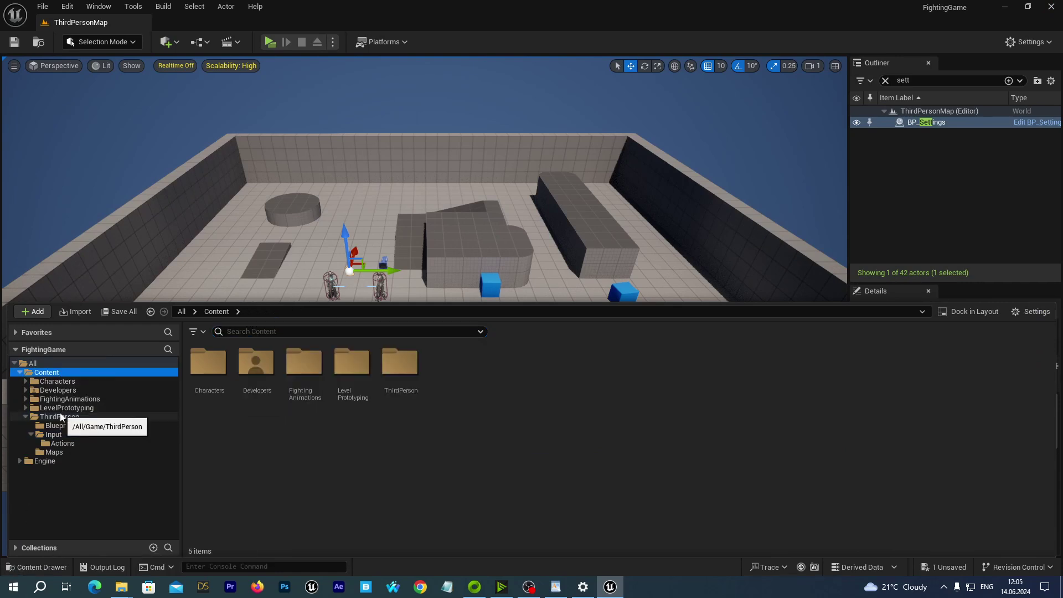
click(60, 416)
click(54, 435)
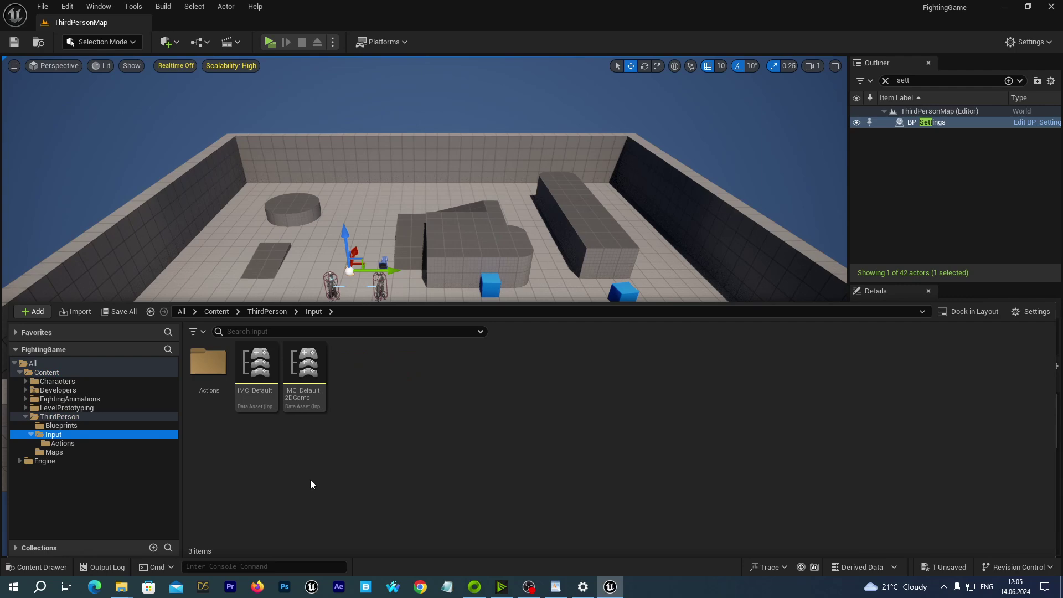
double_click(251, 375)
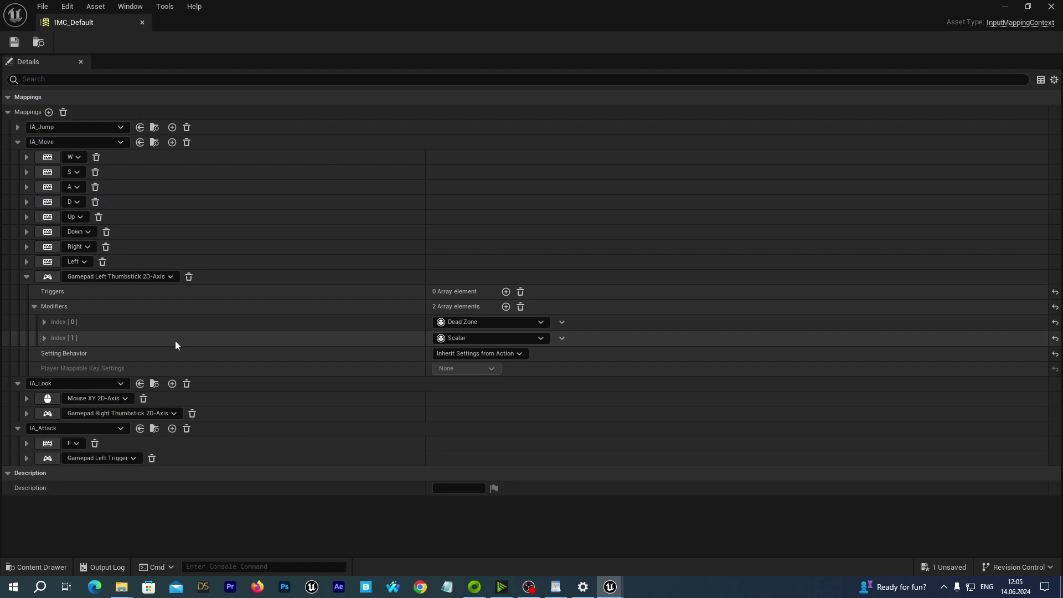
click(26, 276)
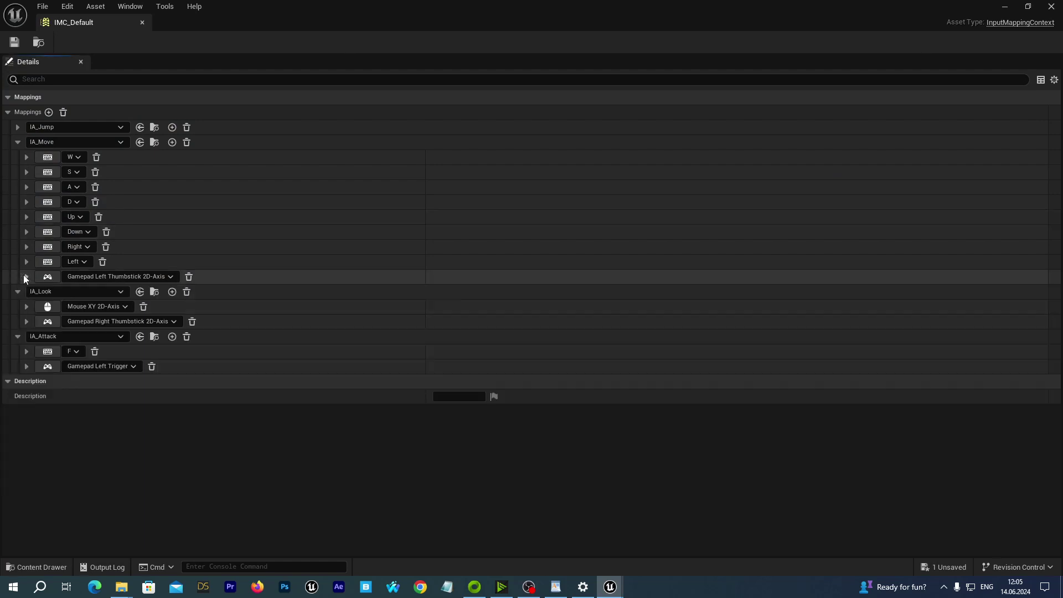
Step: Expand IA_Move's Gamepad Left Thumbstick mapping to show its Dead Zone and Scalar modifiers
click(16, 143)
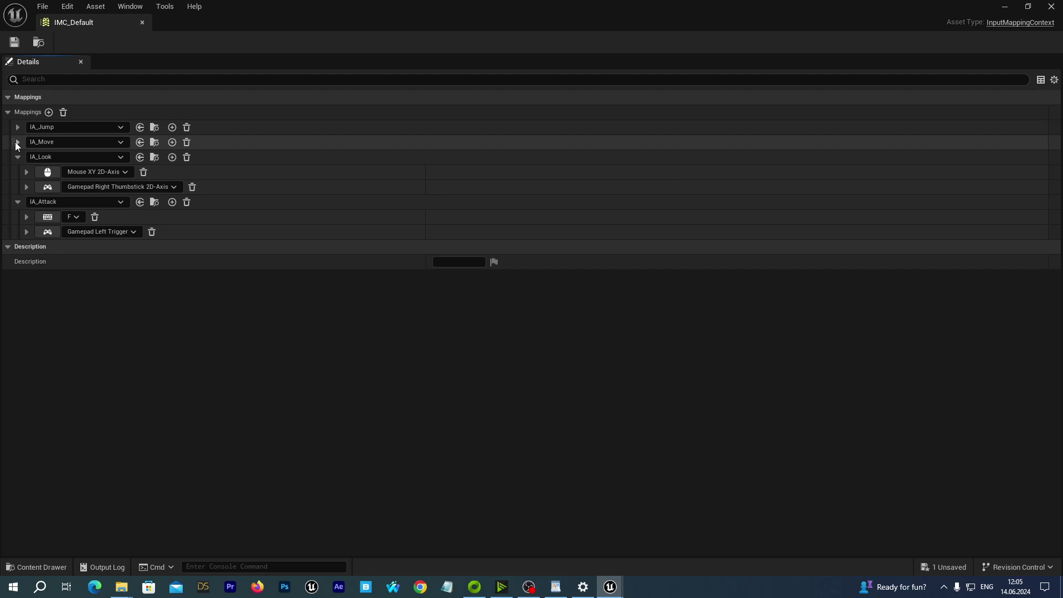
click(17, 143)
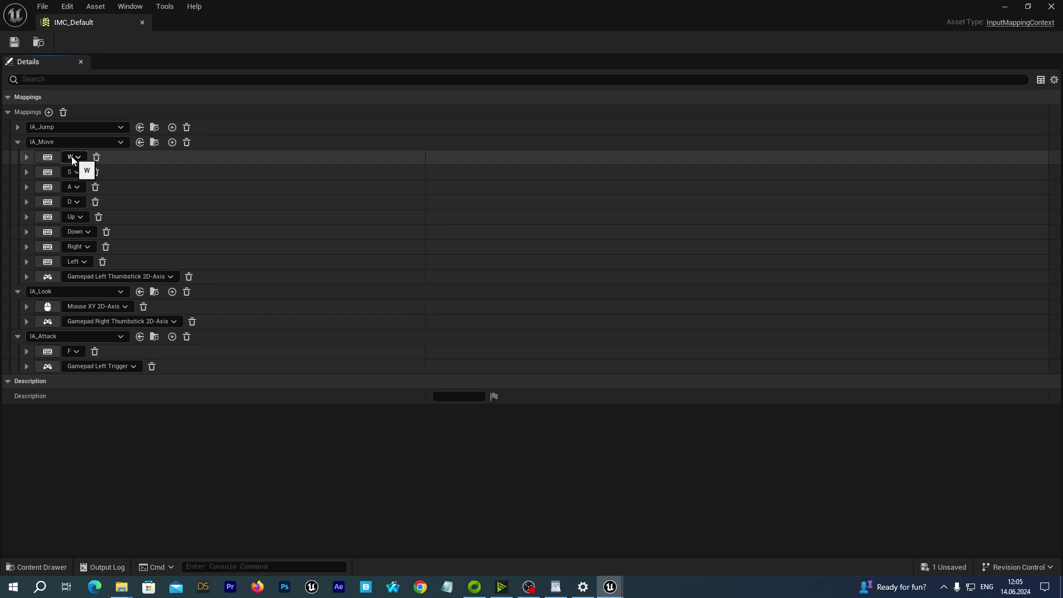
click(26, 277)
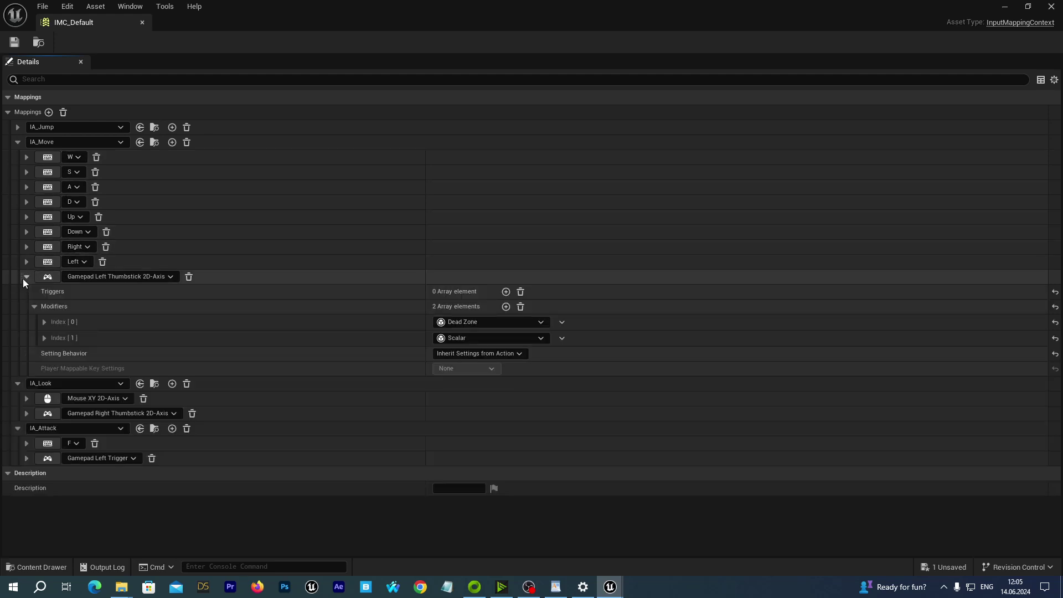
click(23, 277)
click(26, 276)
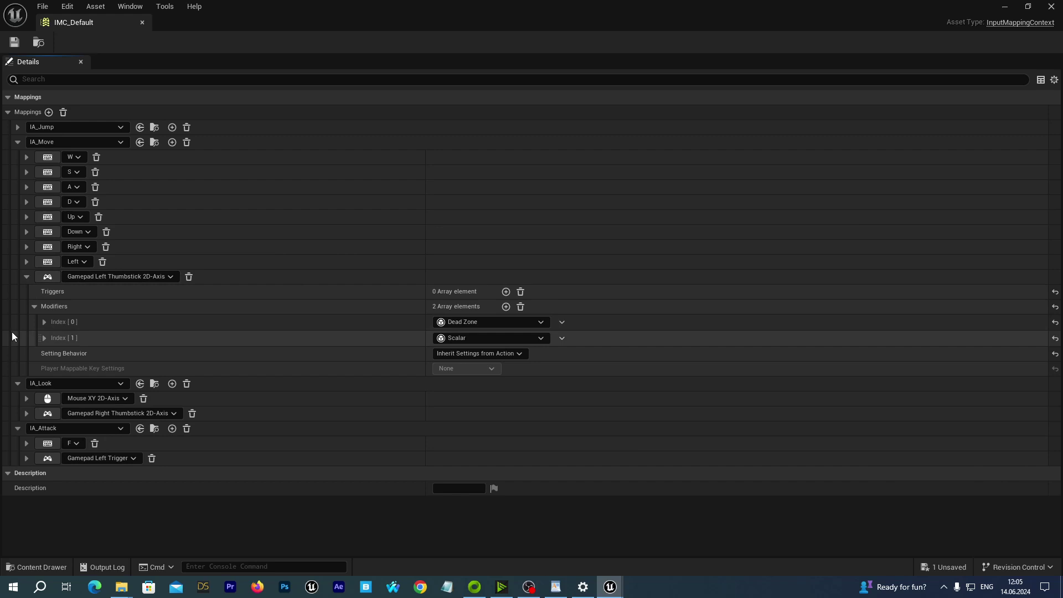
click(34, 307)
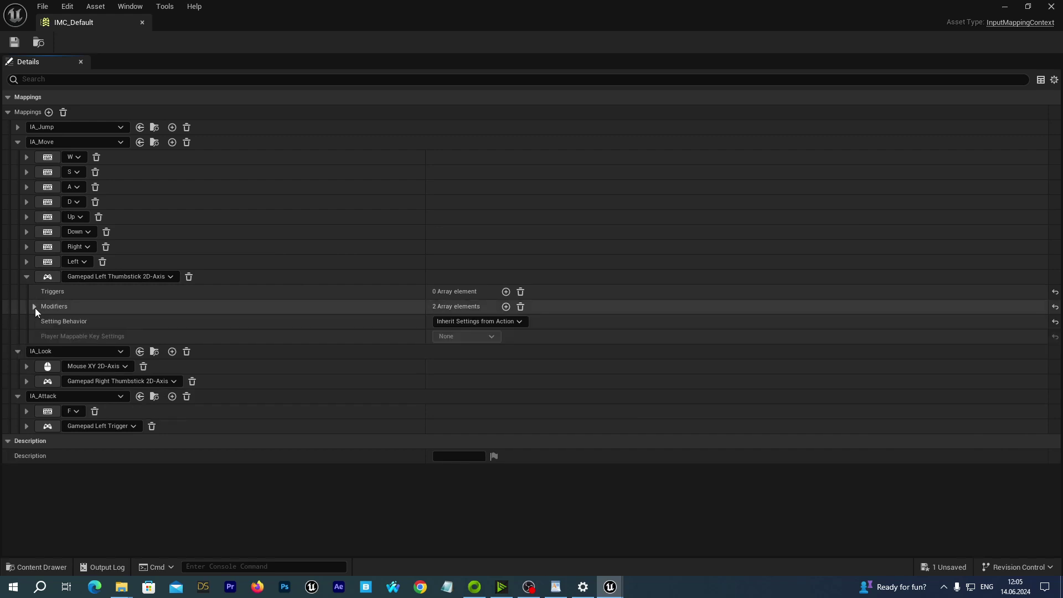
click(35, 306)
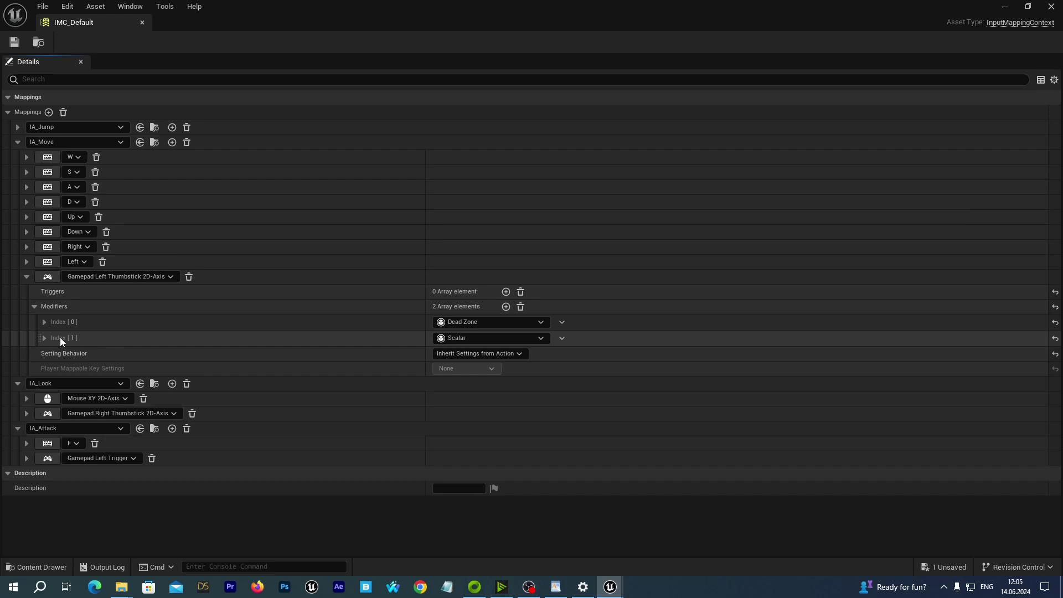
Step: Inspect the Scalar modifier's X, Y, Z values, then delete the Scalar modifier
click(44, 338)
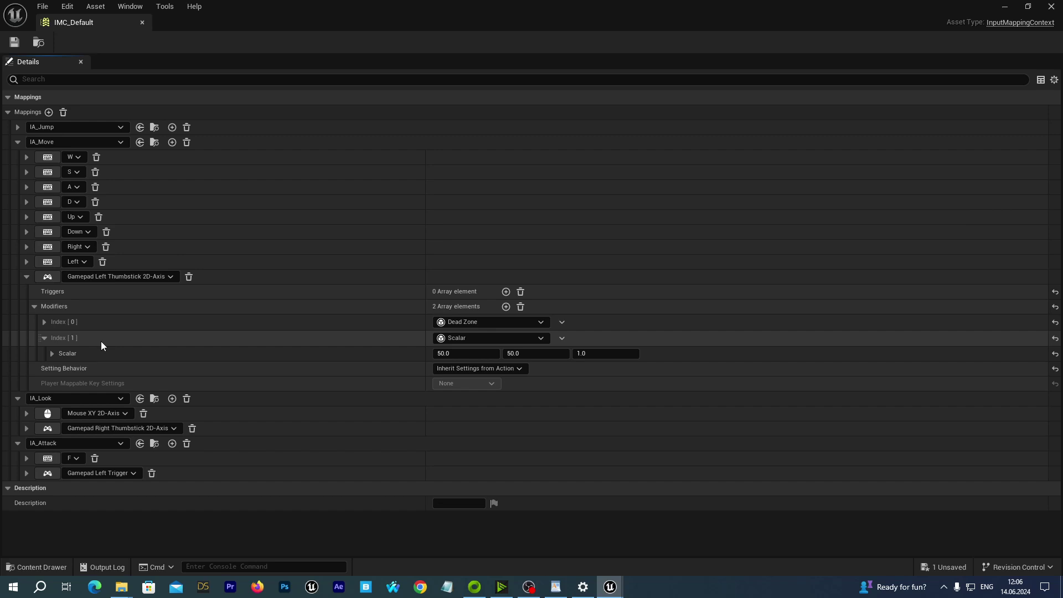
click(50, 353)
click(52, 354)
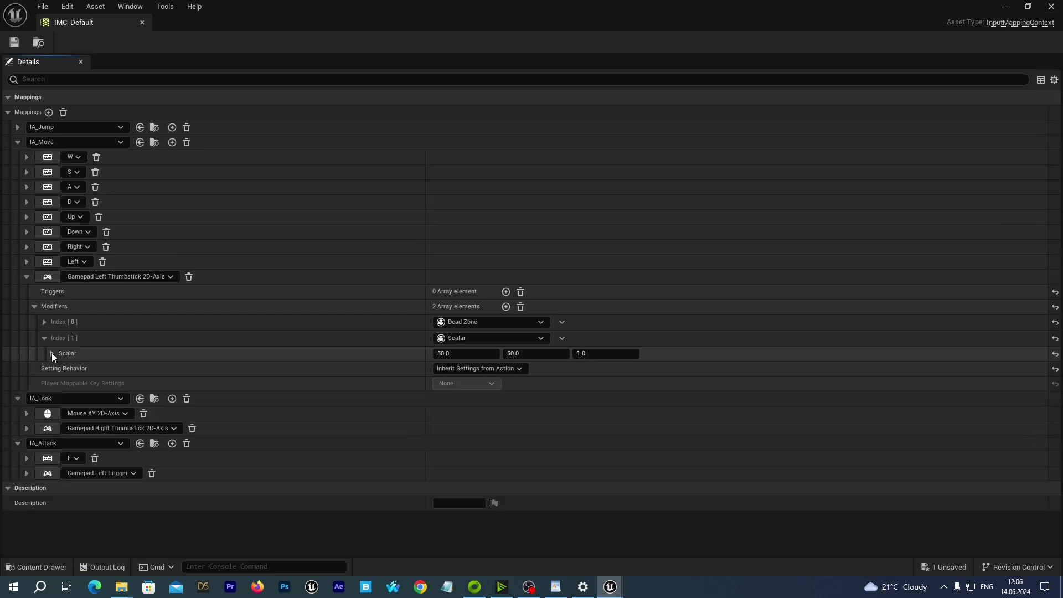
click(50, 353)
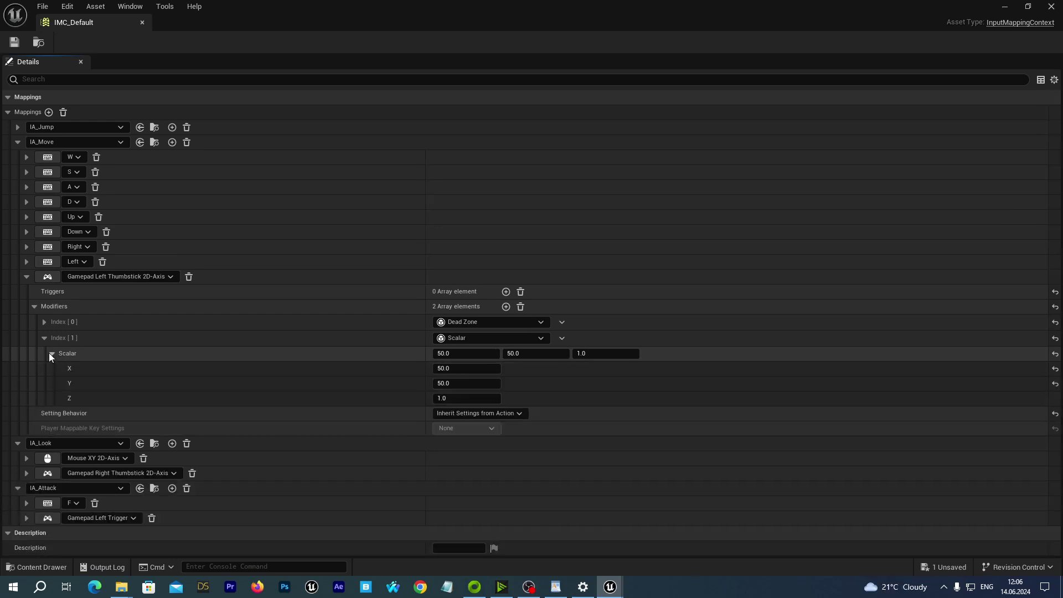
click(50, 354)
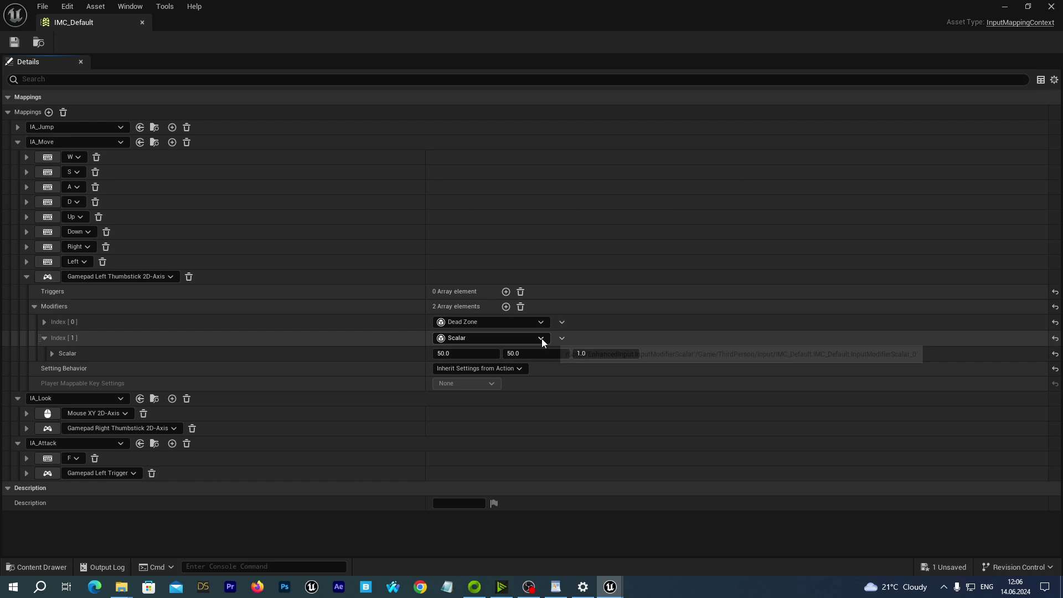
click(562, 338)
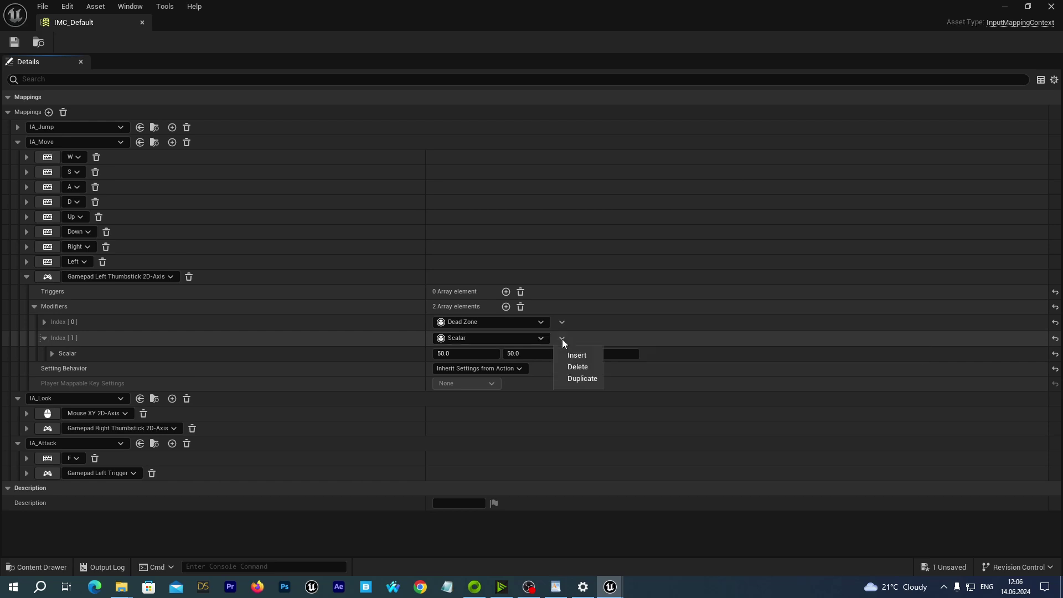
click(570, 366)
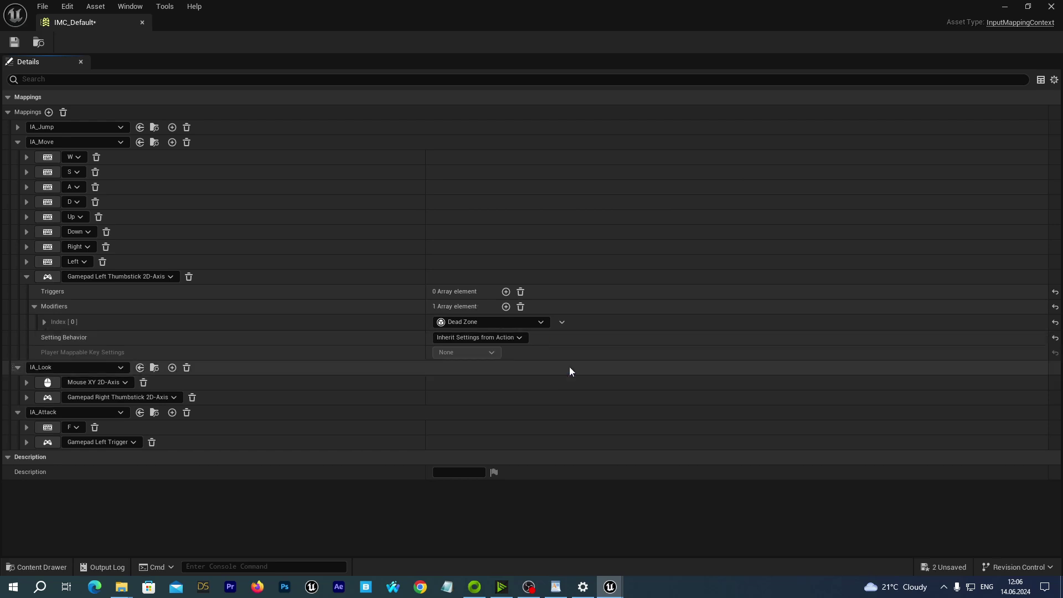
Step: Save IMC_Default and start a new Play session of the level
click(15, 42)
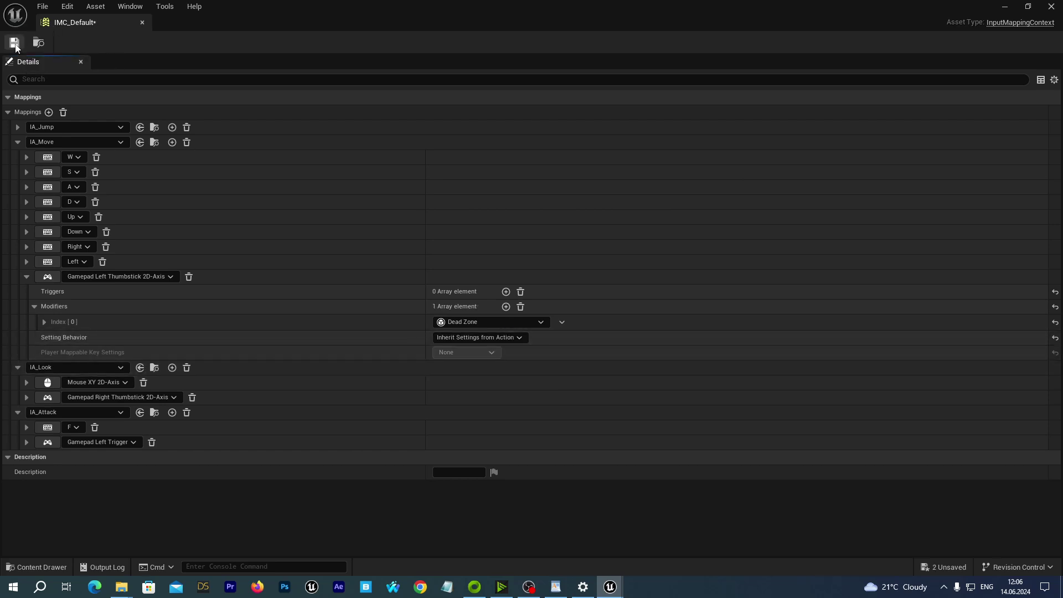
click(1003, 9)
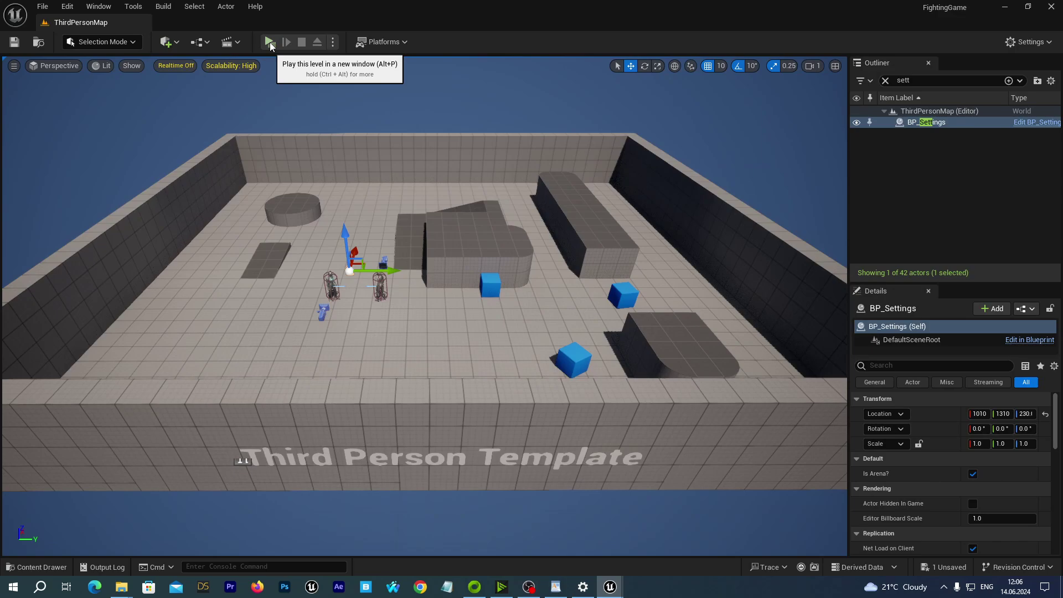
click(269, 42)
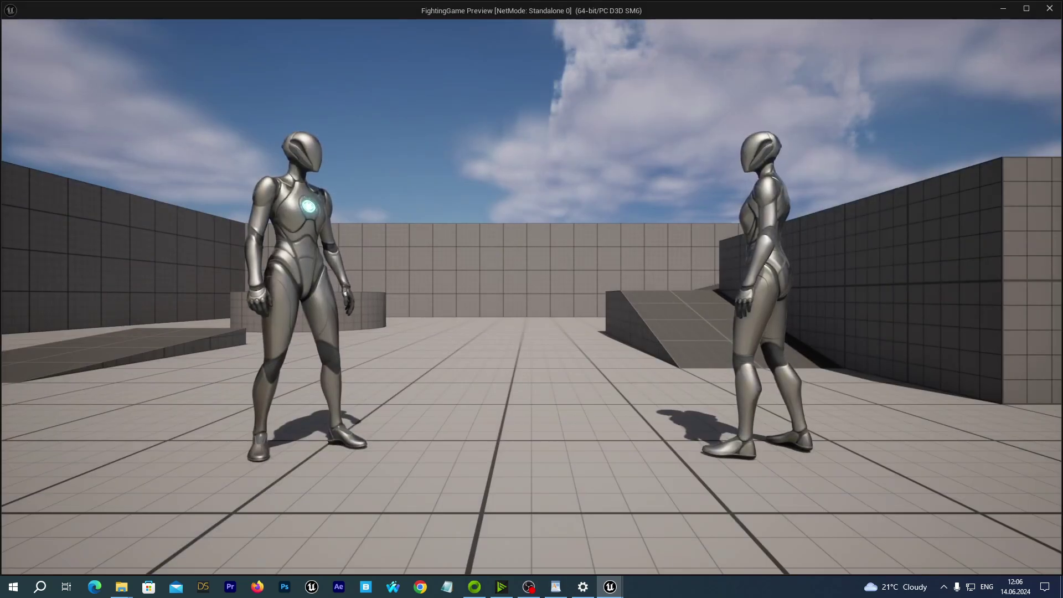
Step: Run the fighter toward, away from and around the opponent, then stop the preview
key(d)
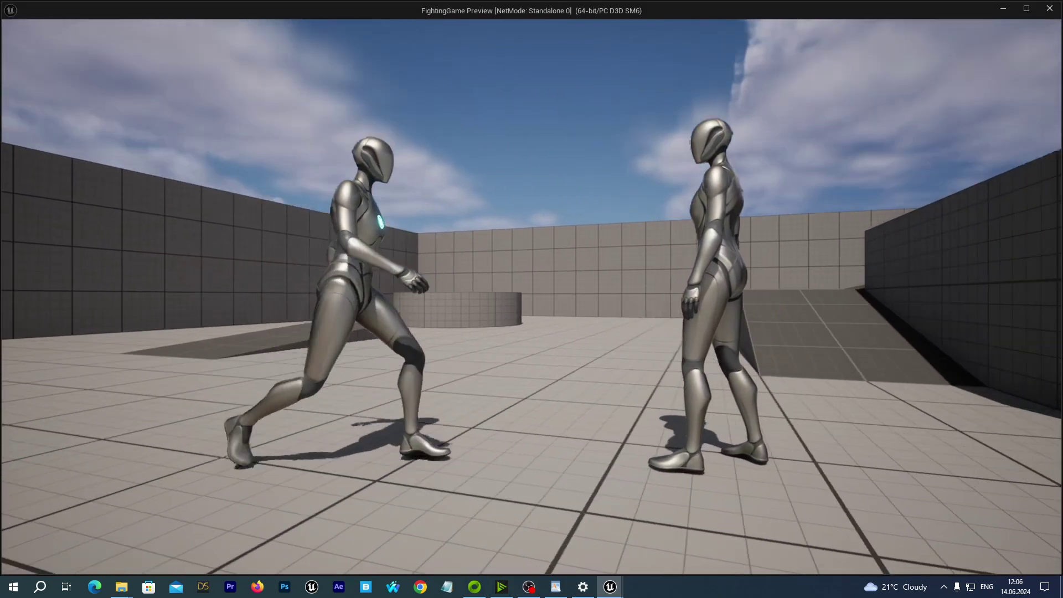
key(d)
key(a)
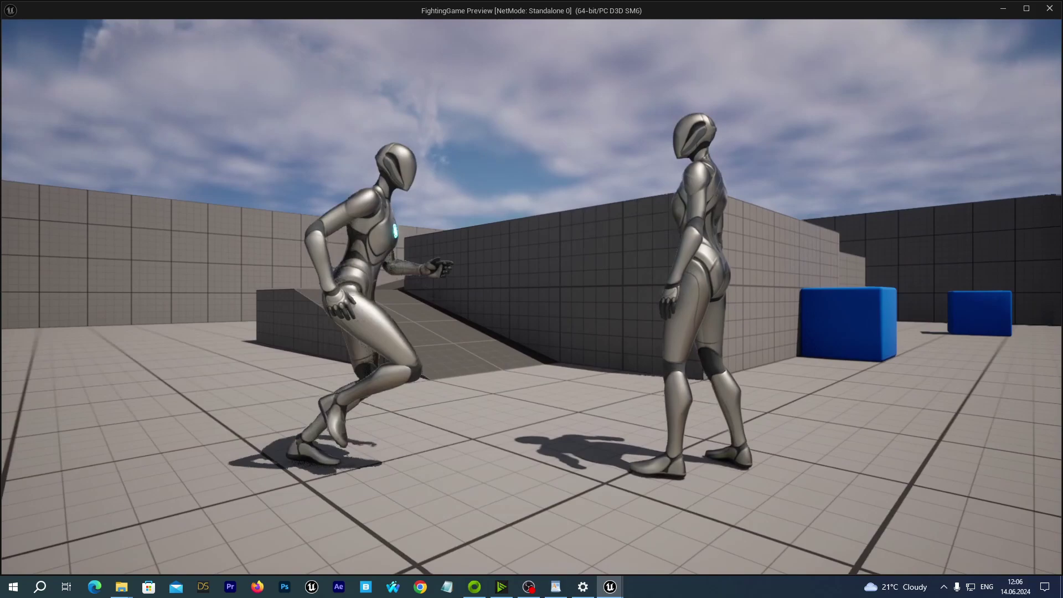
key(a)
key(d)
key(a)
key(d)
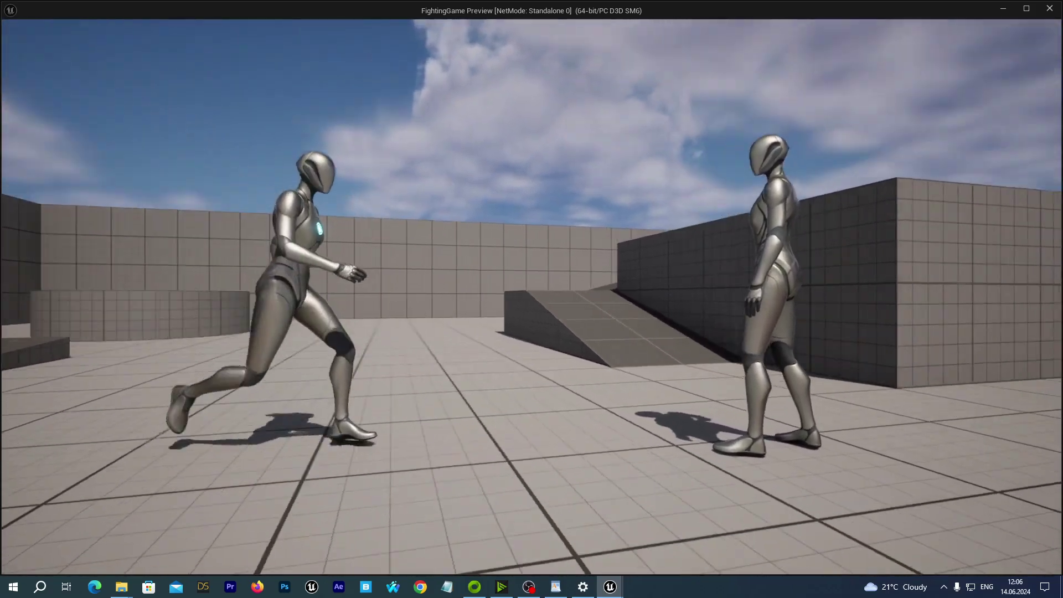
key(a)
key(d)
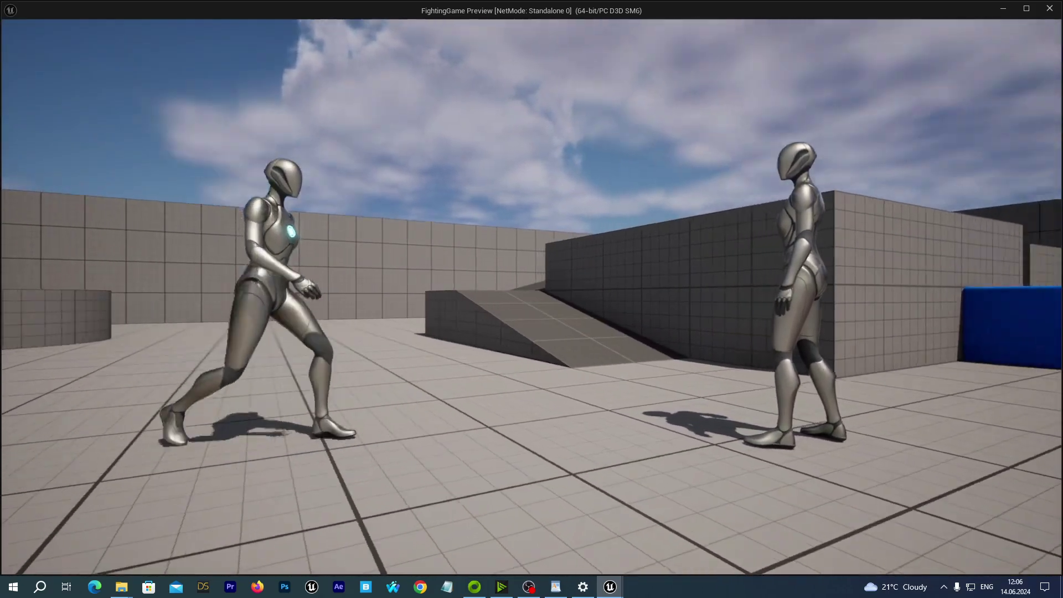
key(a)
key(a)
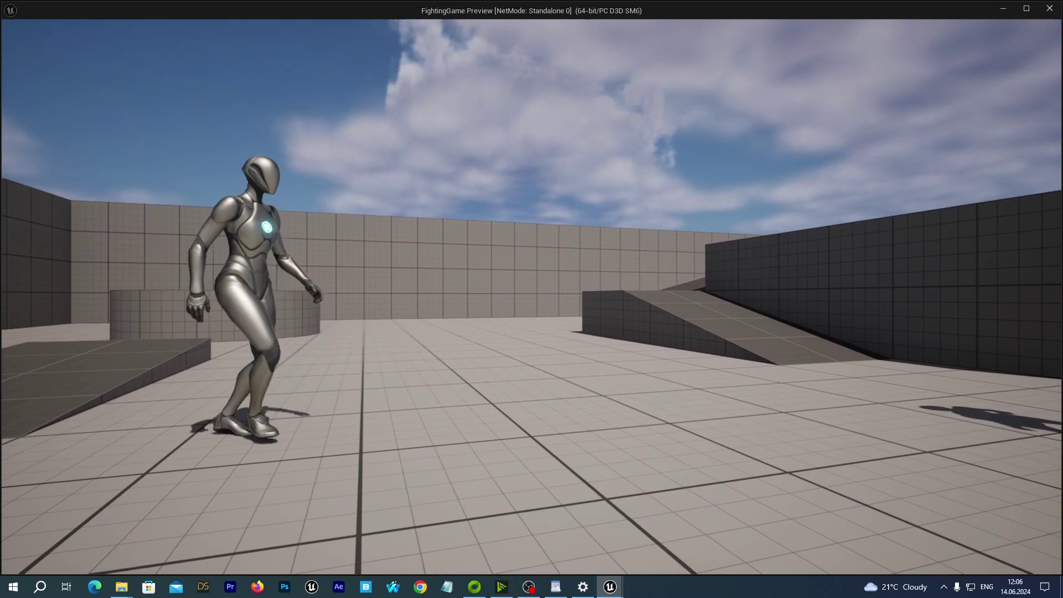
key(d)
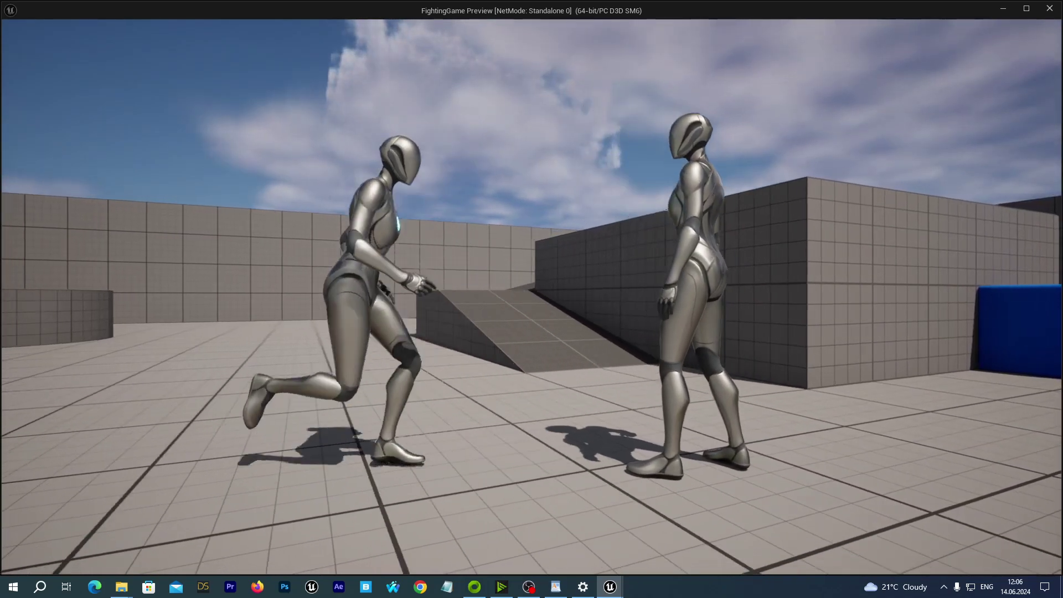
key(a)
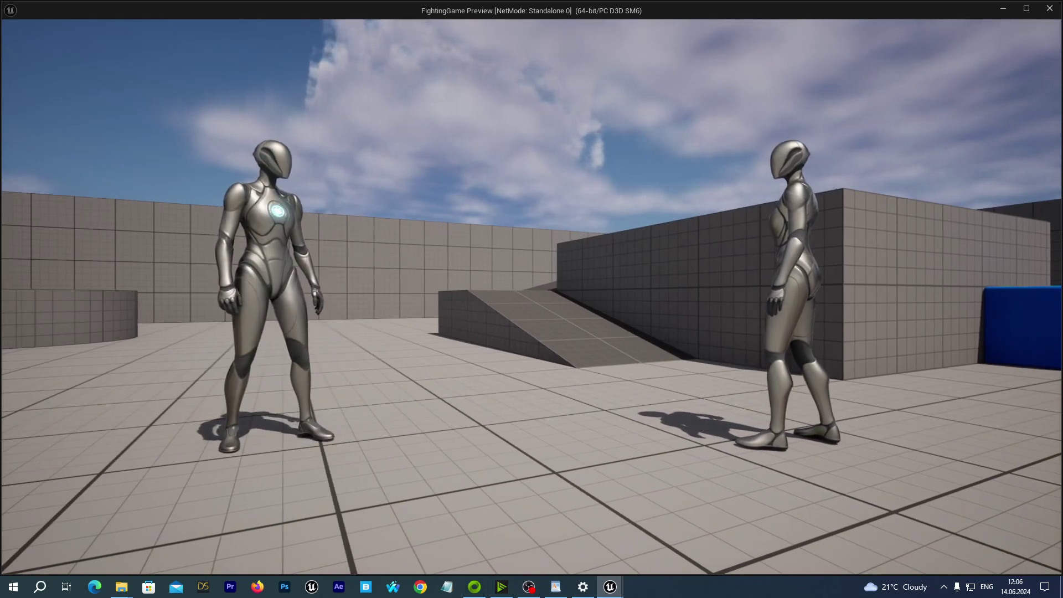
key(a)
key(d)
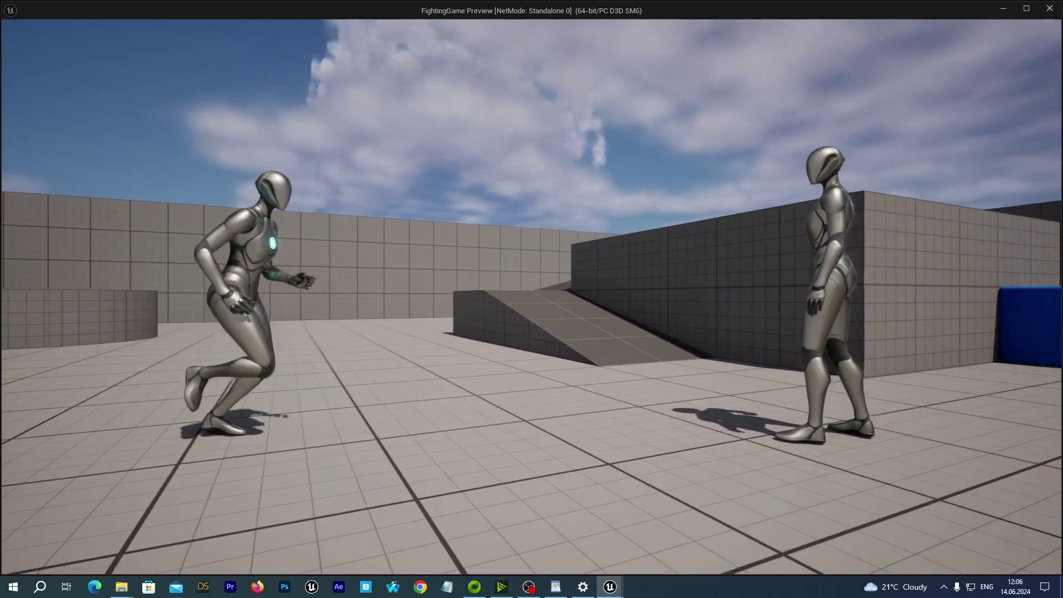
key(s)
key(d)
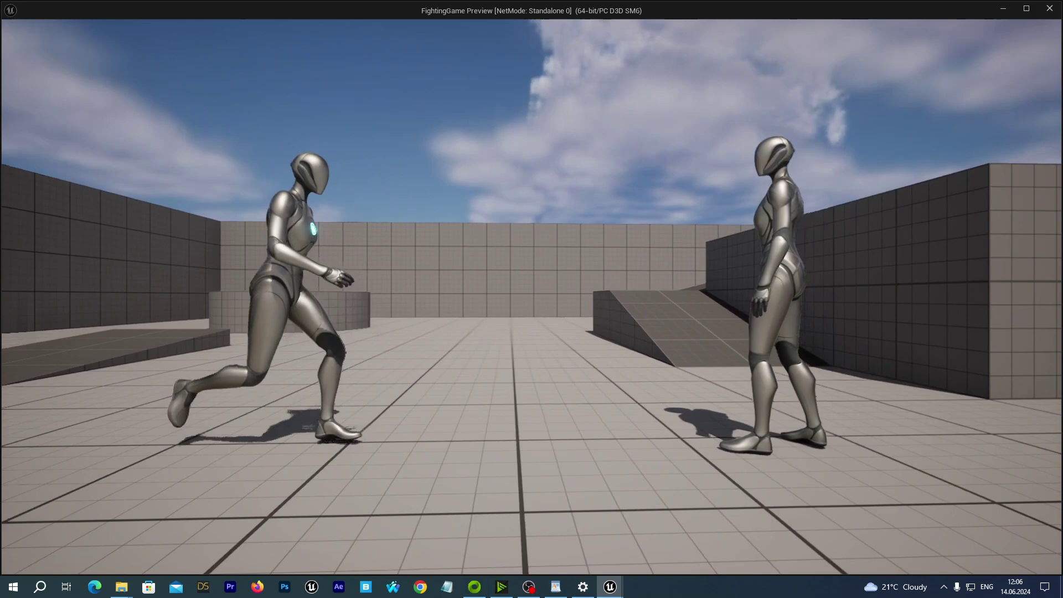
key(w)
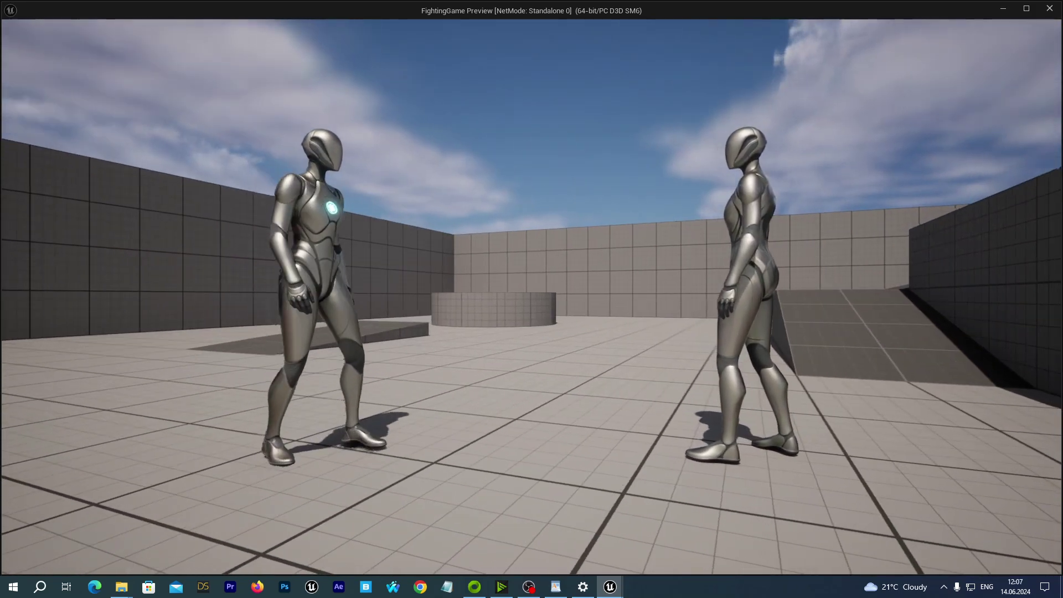
key(s)
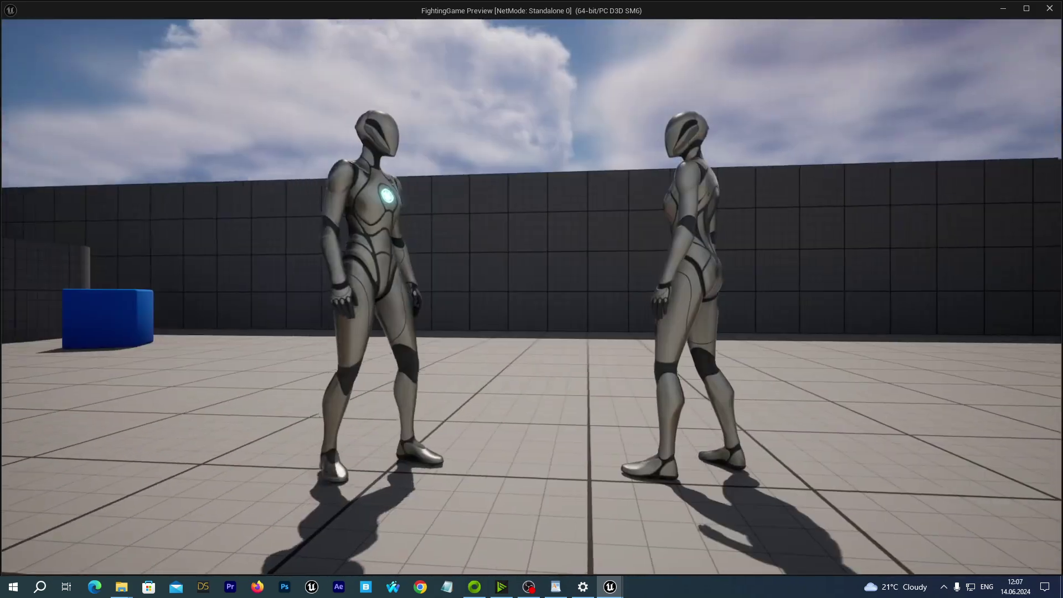
key(w)
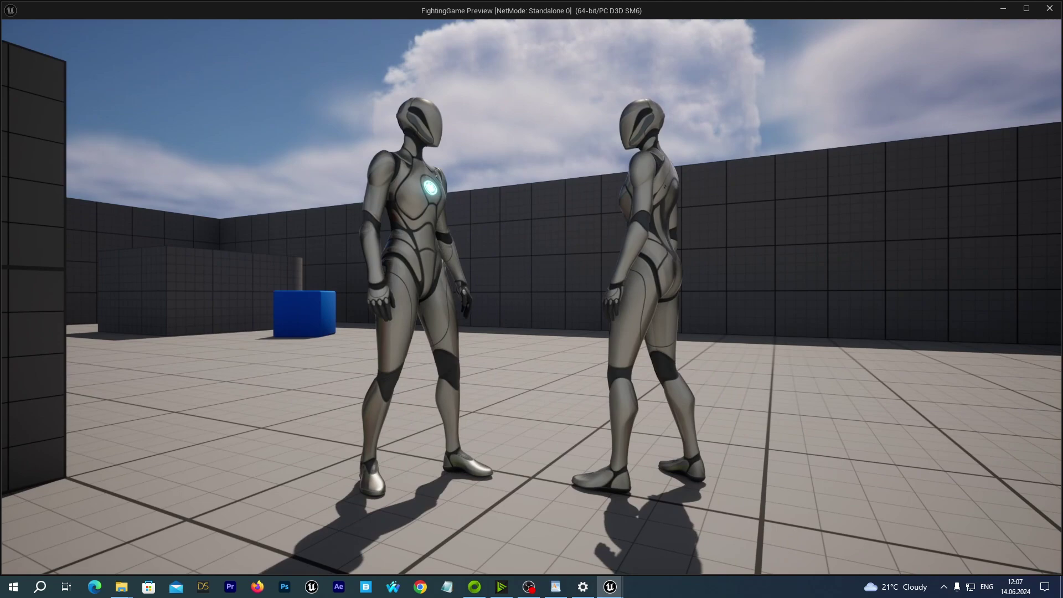
key(Escape)
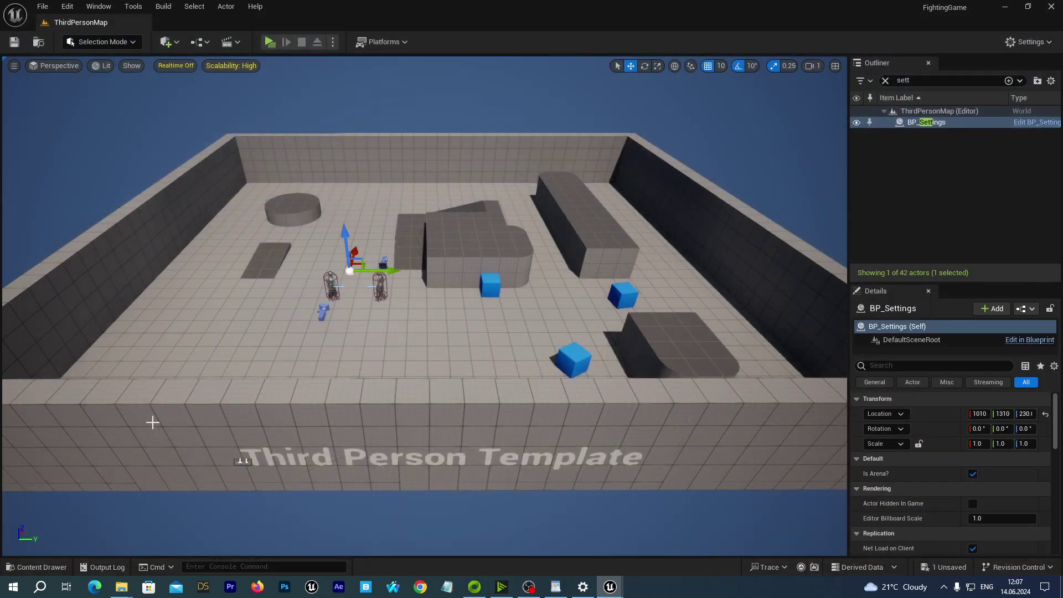
Step: Open IMC_Default from the ThirdPerson/Input folder
click(36, 566)
click(61, 435)
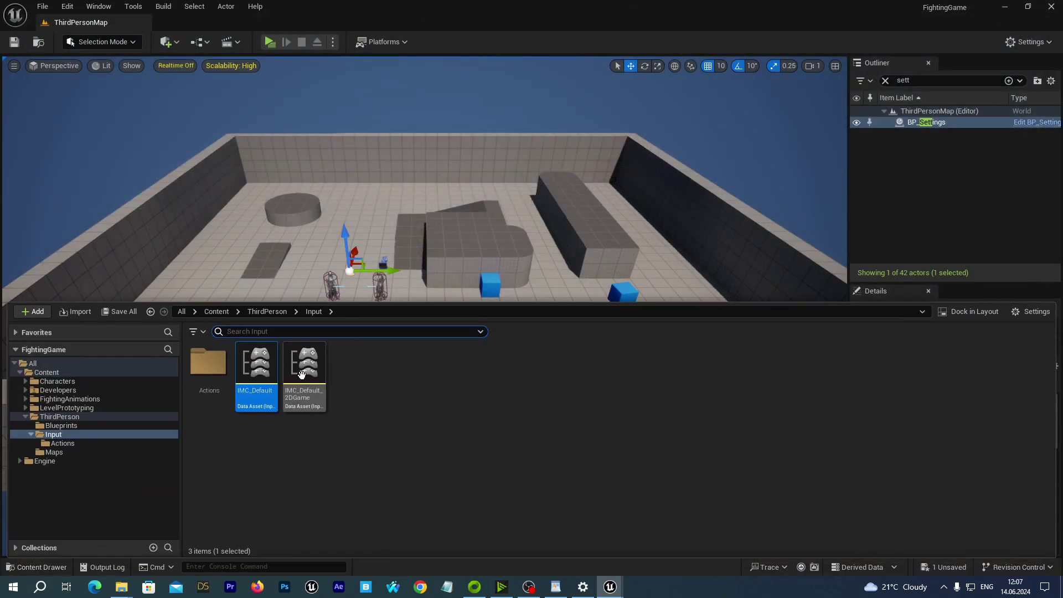
double_click(261, 383)
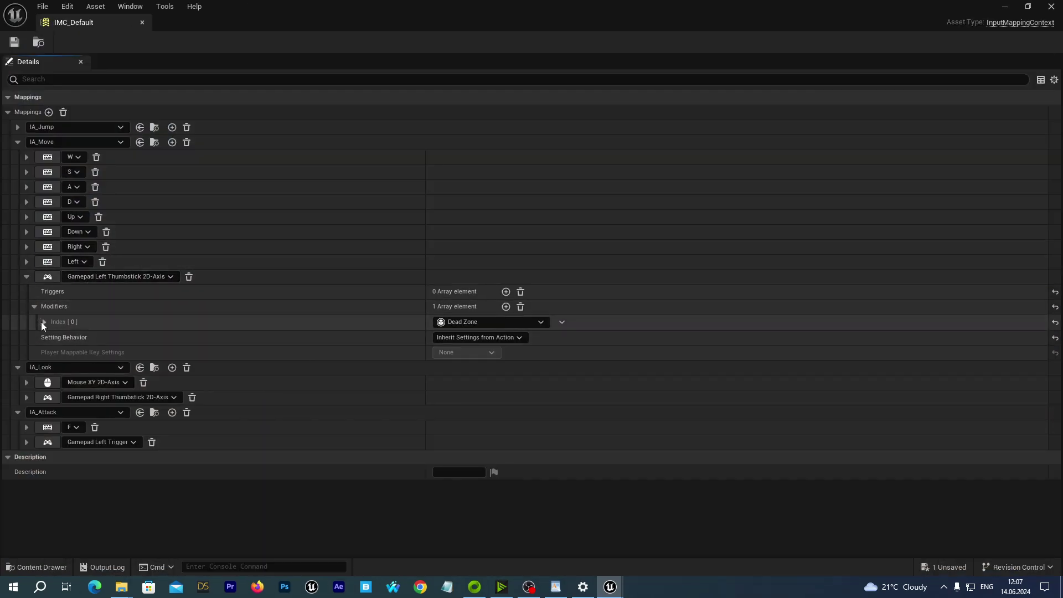
Step: Add a Swizzle Input Axis Values modifier after Dead Zone on the left thumbstick
mouse_move(49, 305)
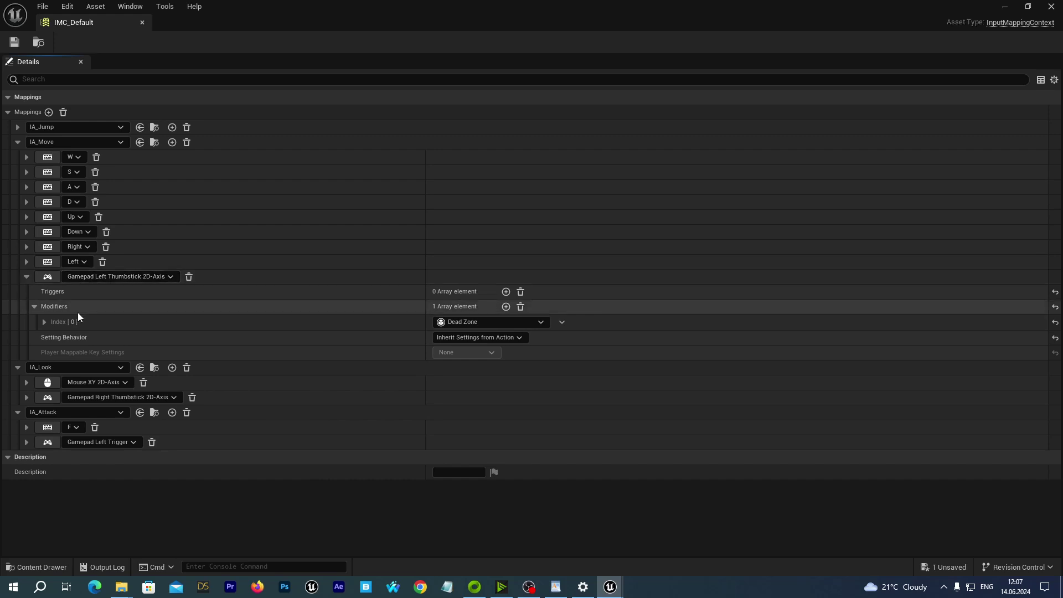
click(506, 307)
click(541, 339)
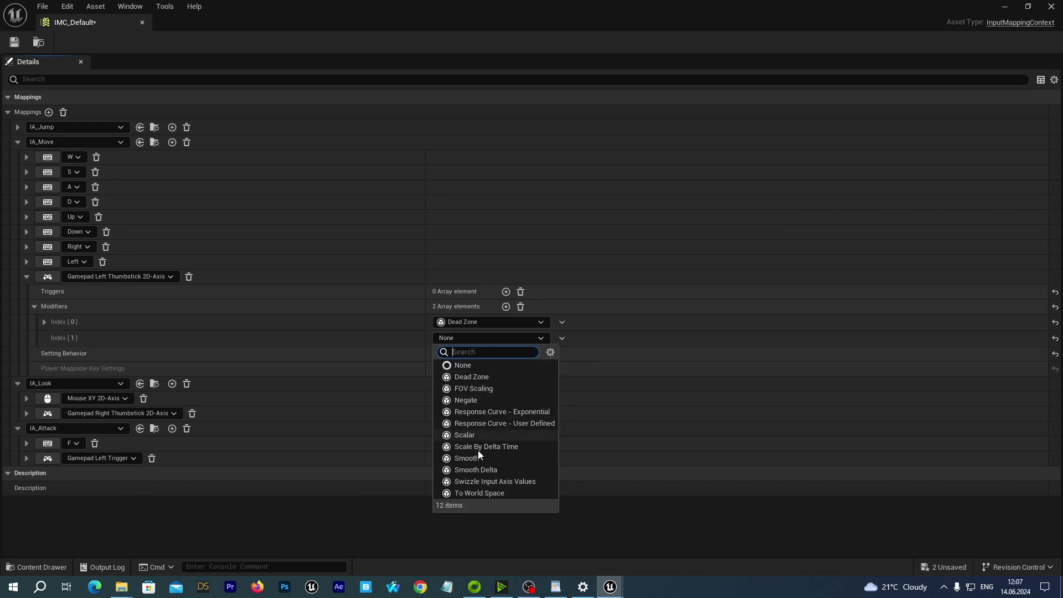
click(473, 481)
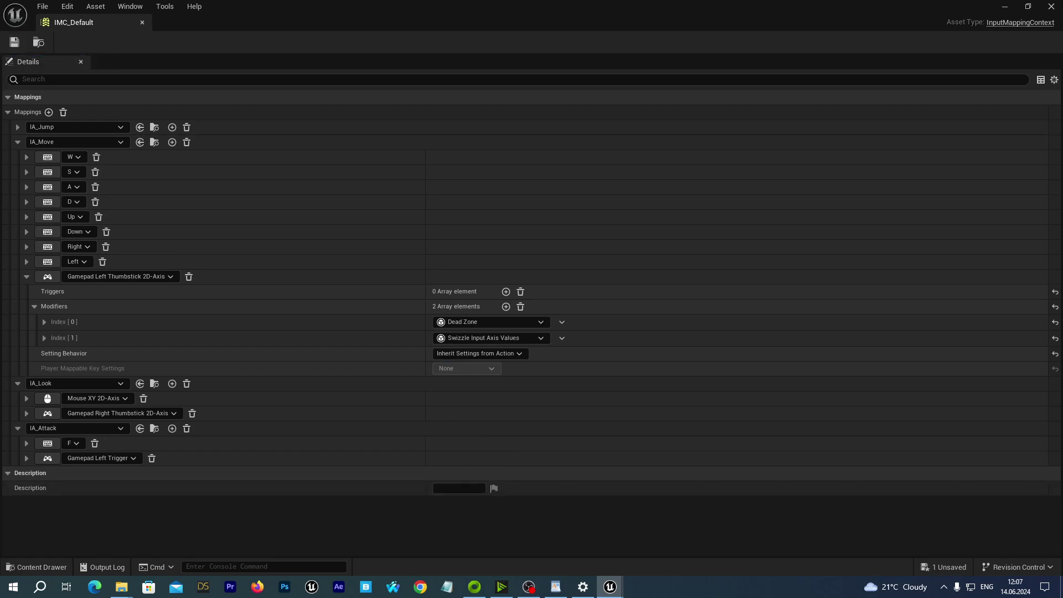
click(1002, 7)
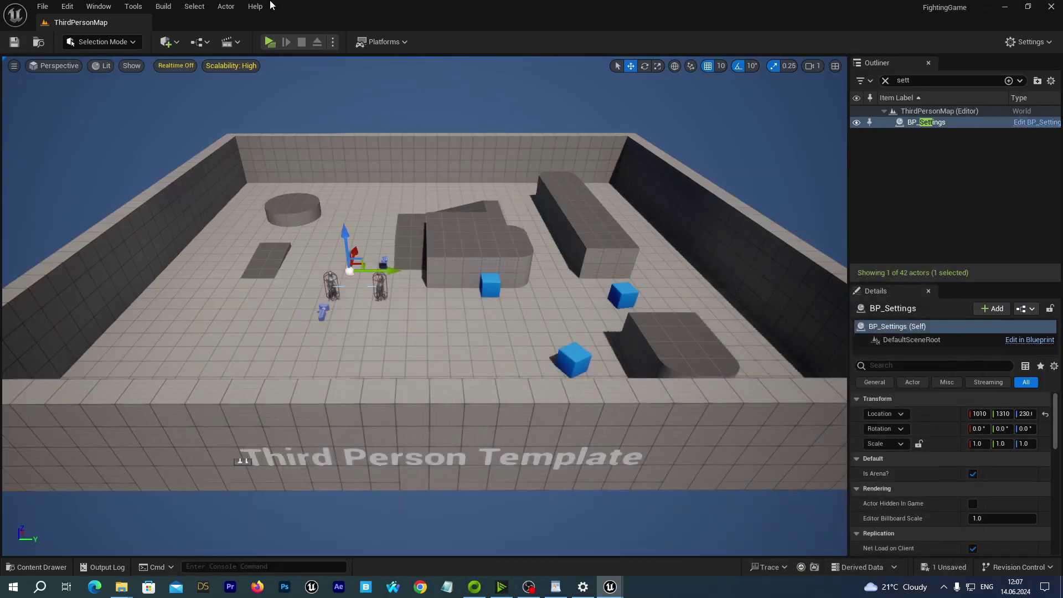
click(269, 43)
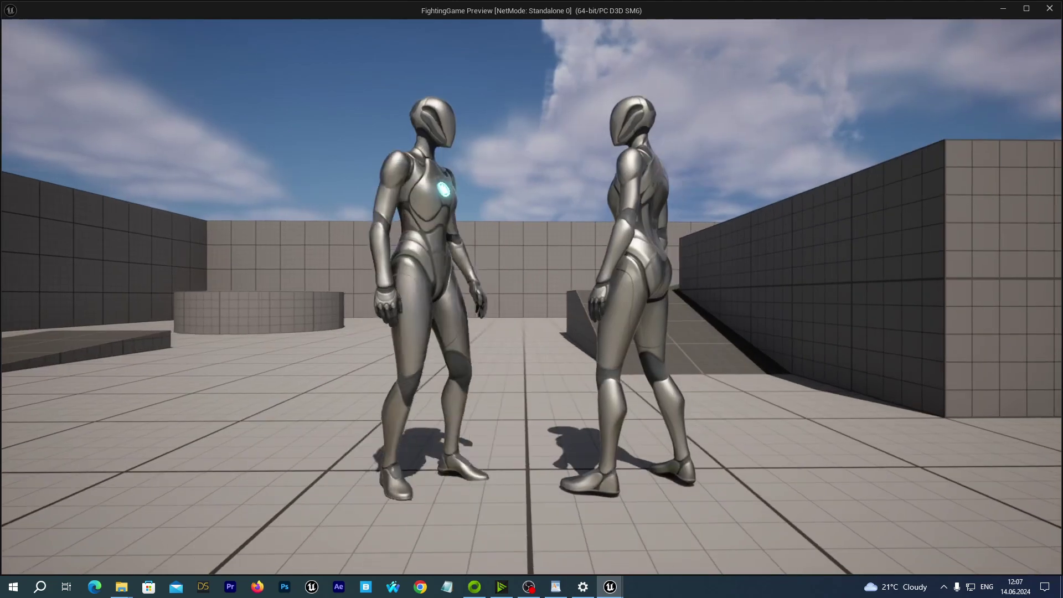
key(a)
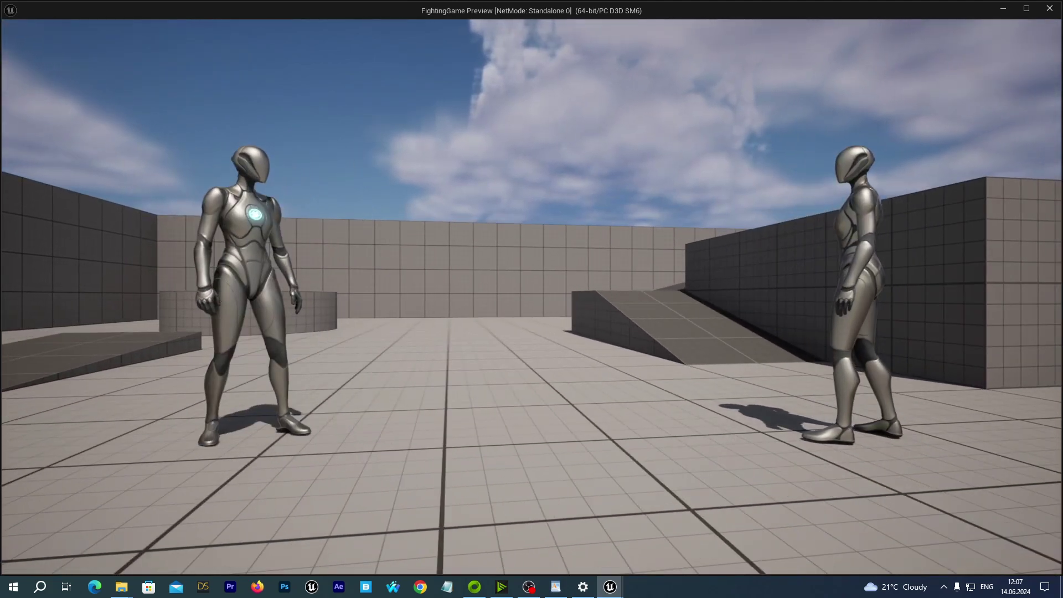
key(d)
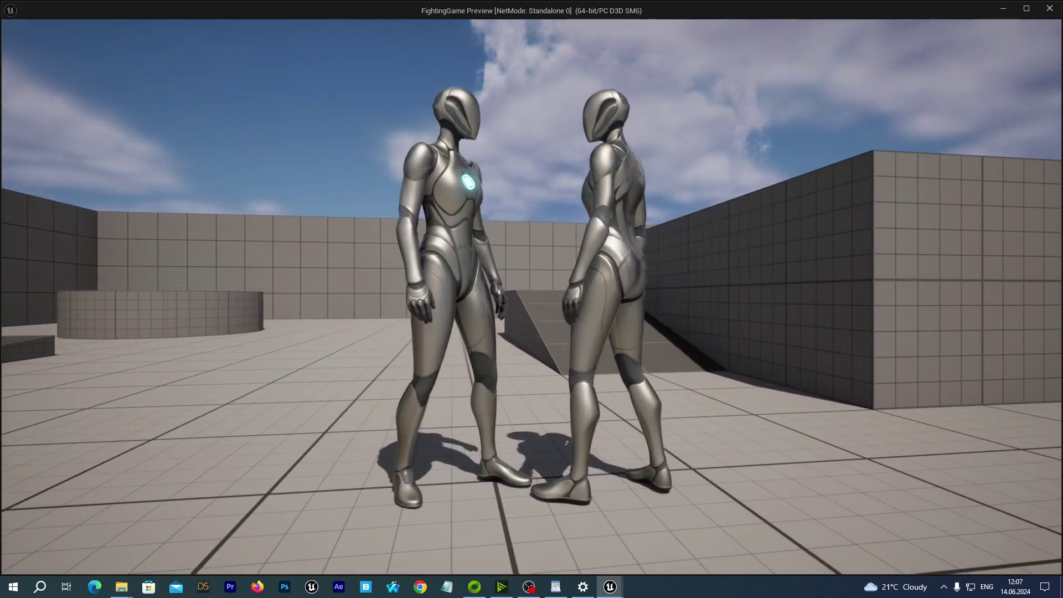
key(a)
key(d)
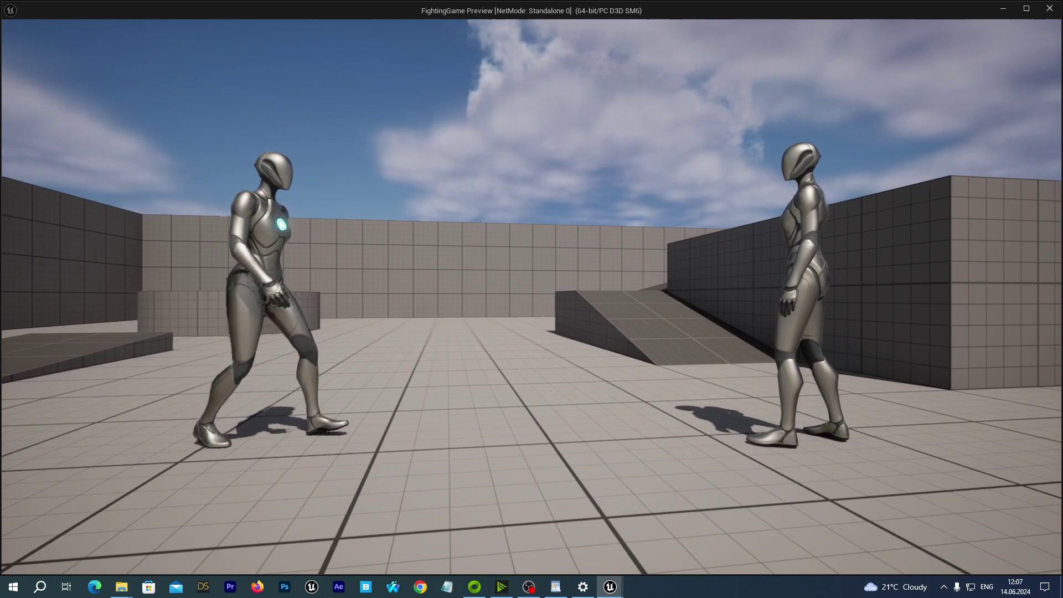
key(d)
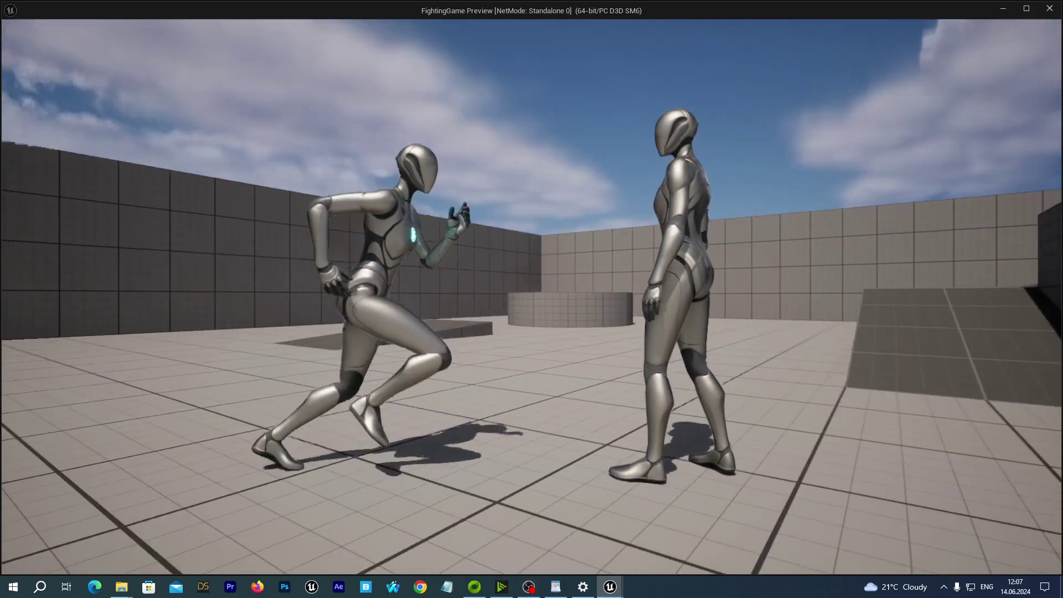
key(d)
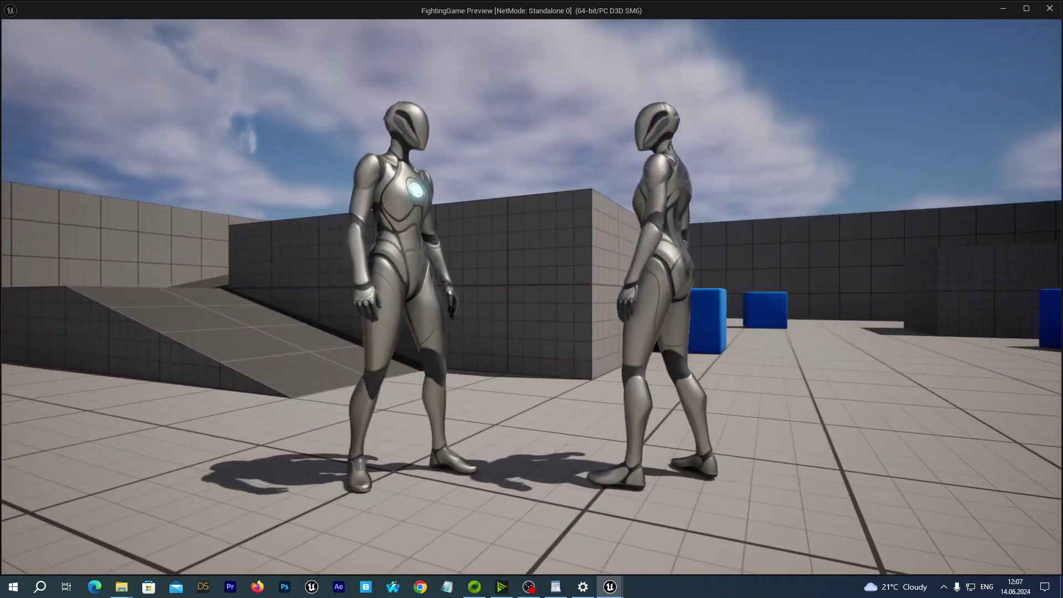
key(d)
key(d)
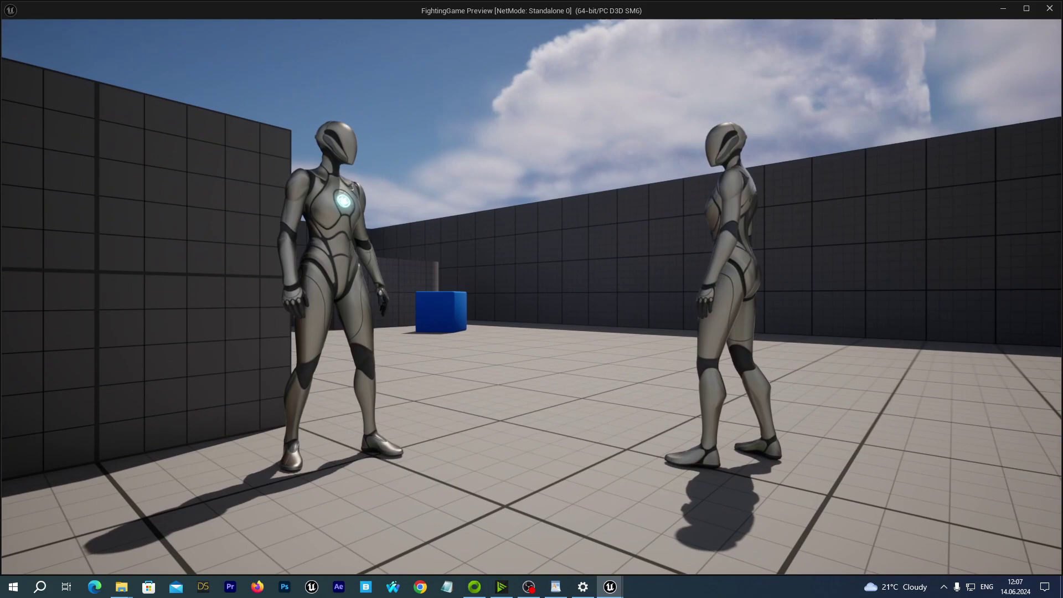
key(d)
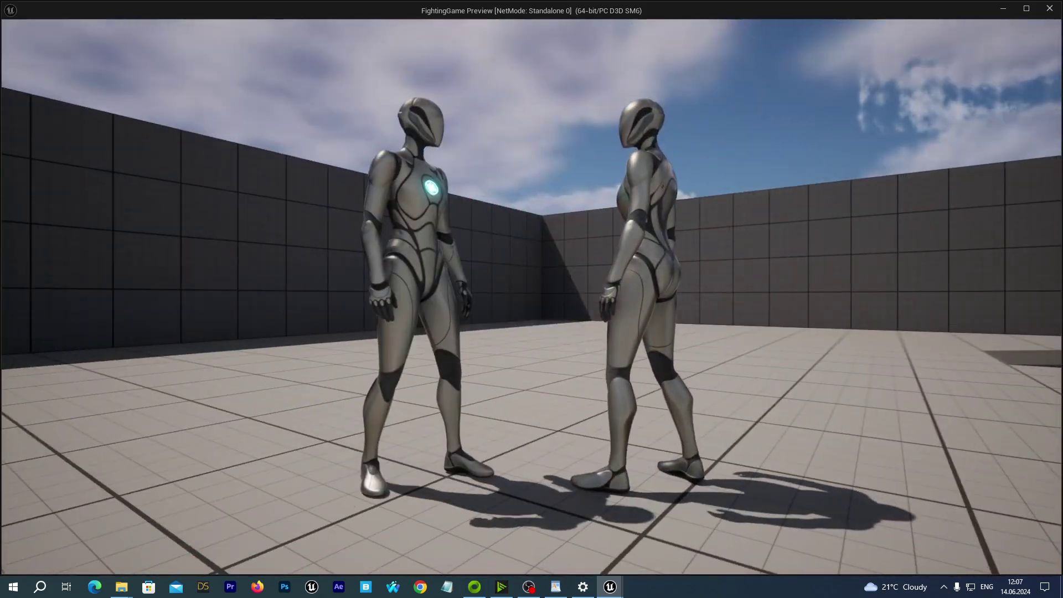
key(d)
key(d)
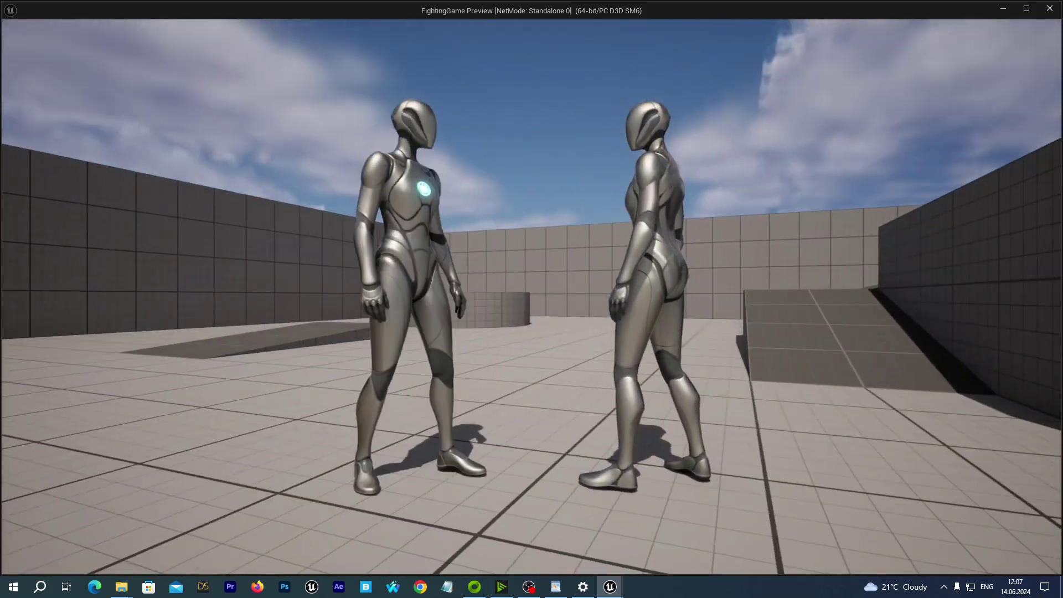
key(d)
key(d)
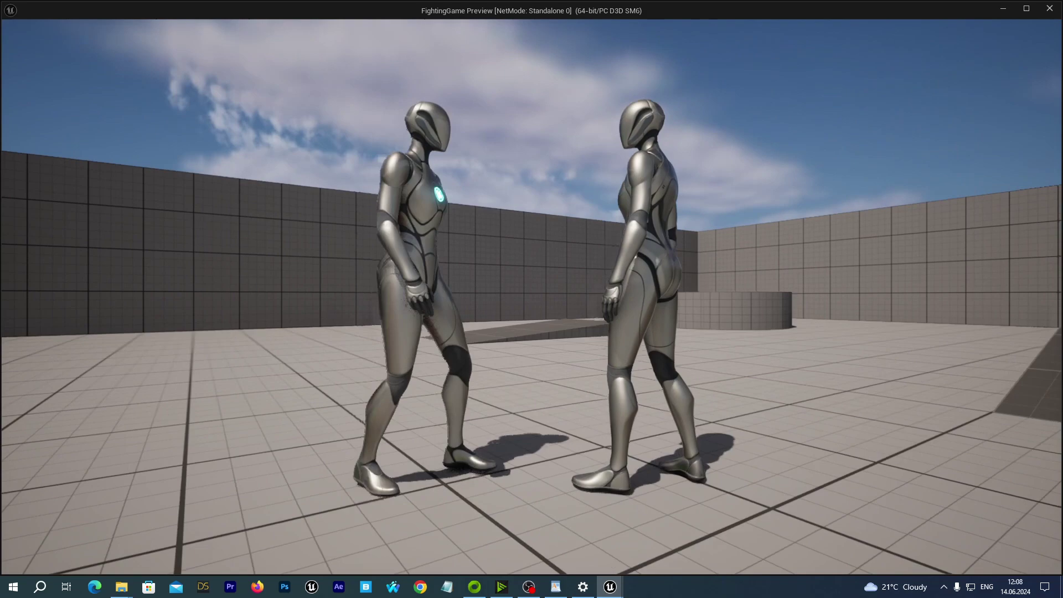
key(w)
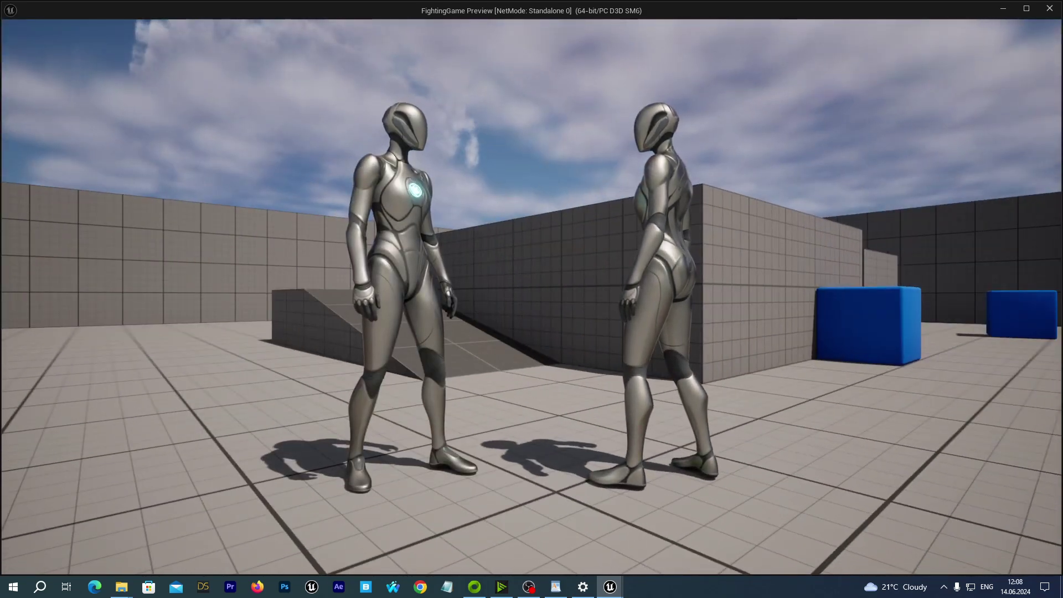
Step: End the game preview and reopen IMC_Default
key(Escape)
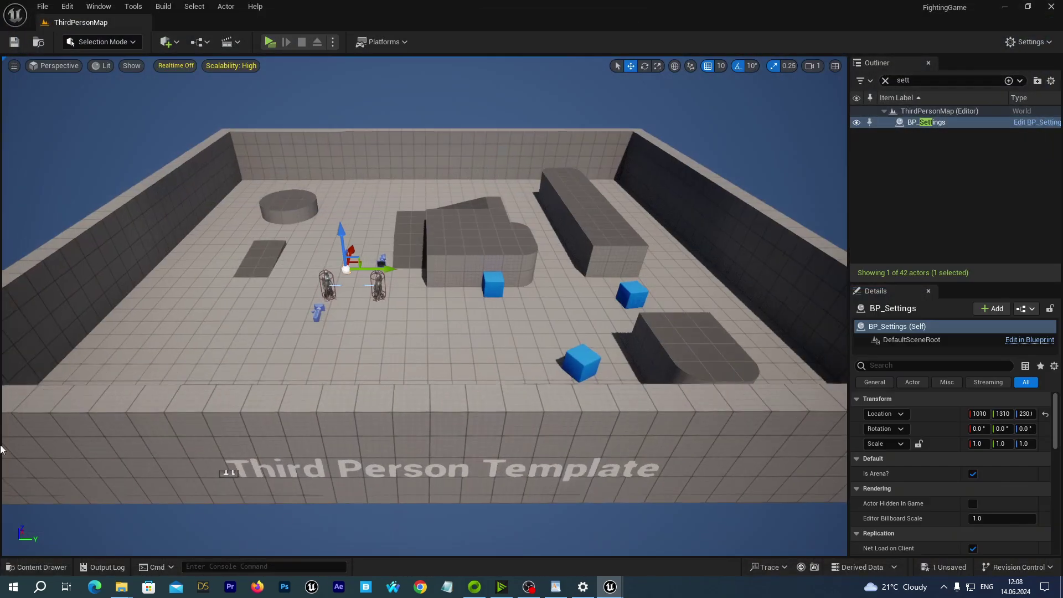
click(37, 567)
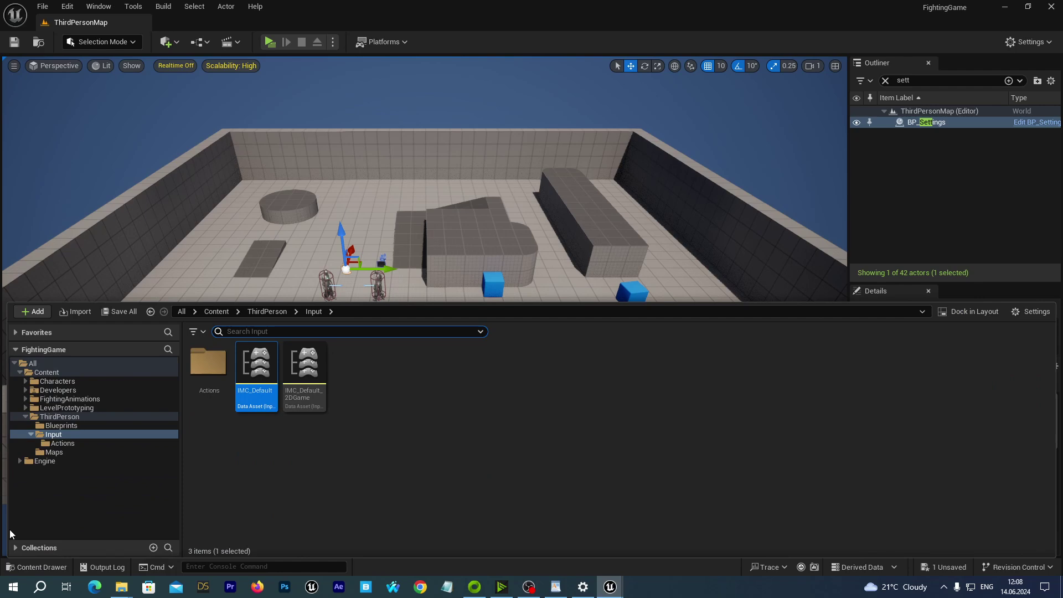
double_click(254, 381)
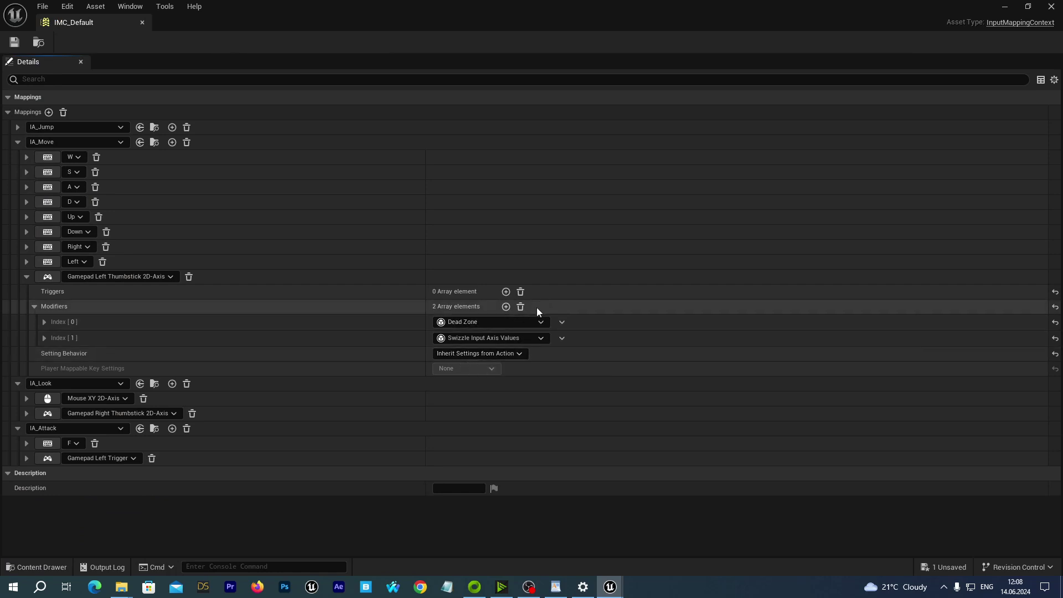
Step: Add a third Negate modifier affecting X only, with Y and Z unchecked, and save
click(505, 307)
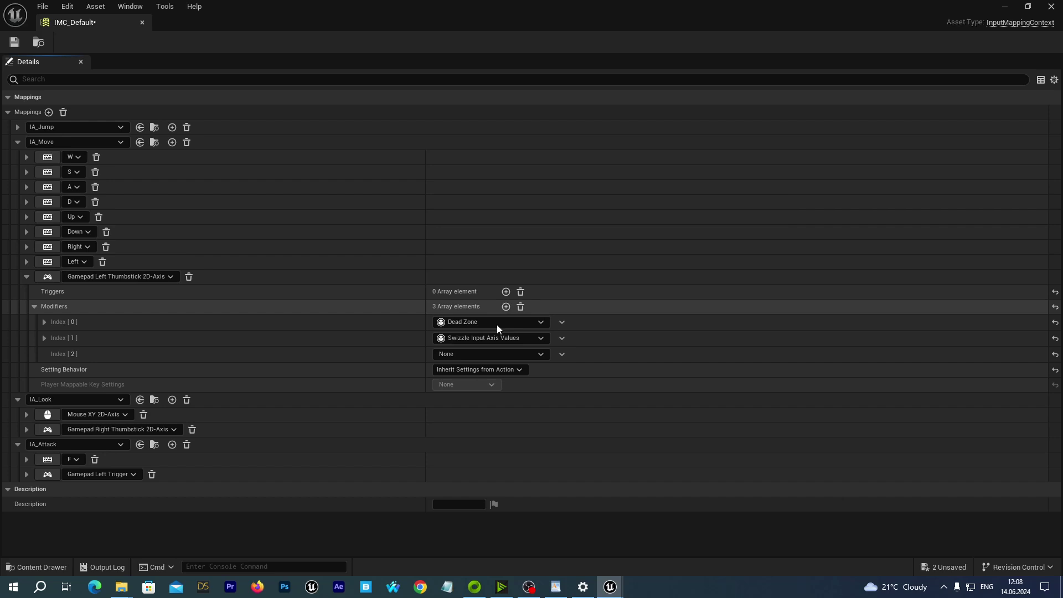
click(540, 354)
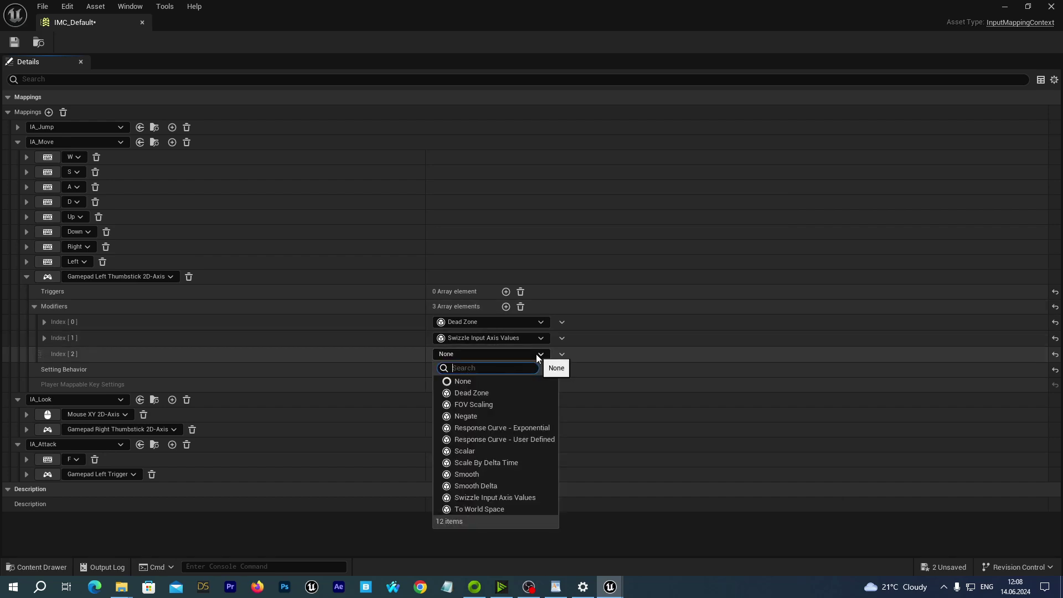
click(480, 417)
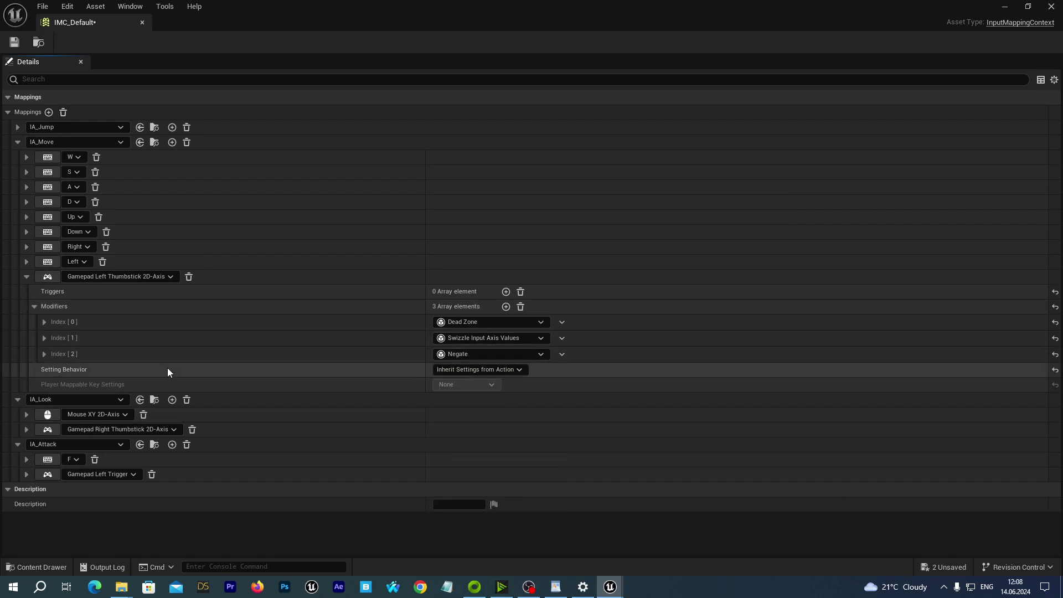
click(45, 354)
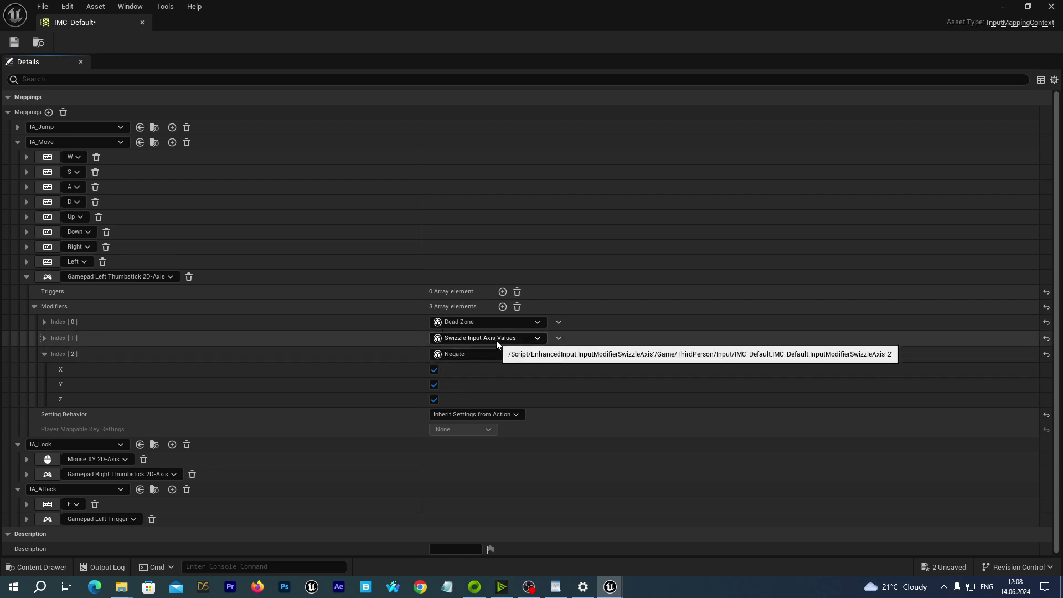
click(433, 399)
click(433, 384)
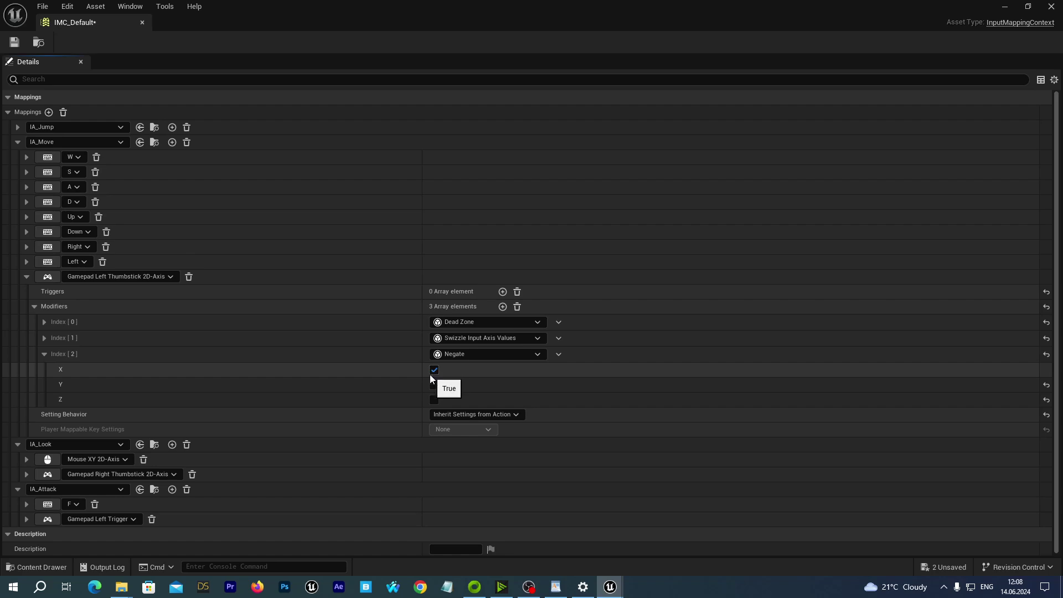
click(15, 47)
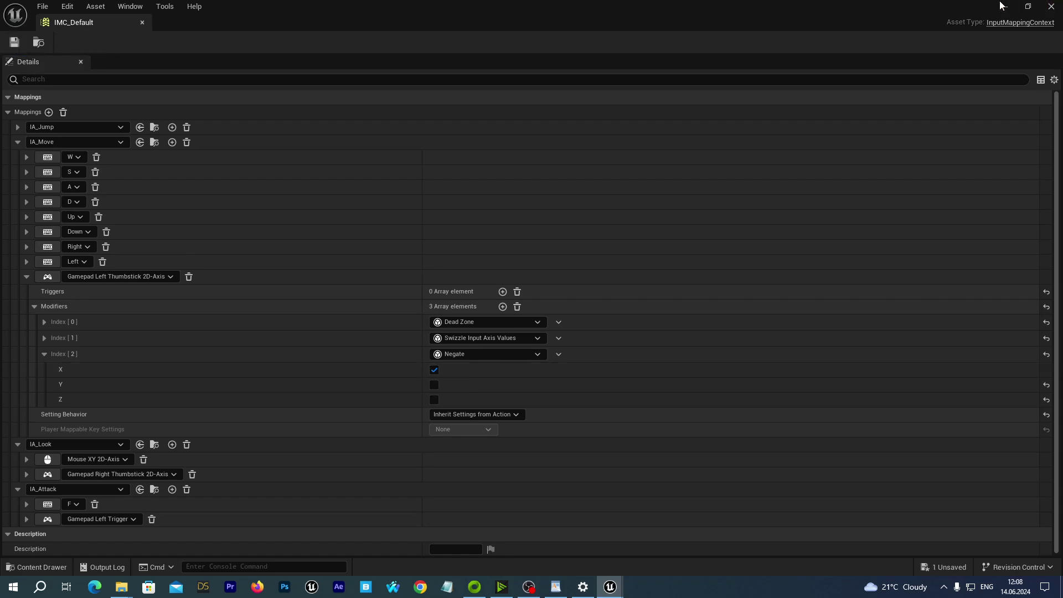
click(1001, 6)
Step: Play-test the level, running the fighter toward, around and away from the opponent
click(268, 46)
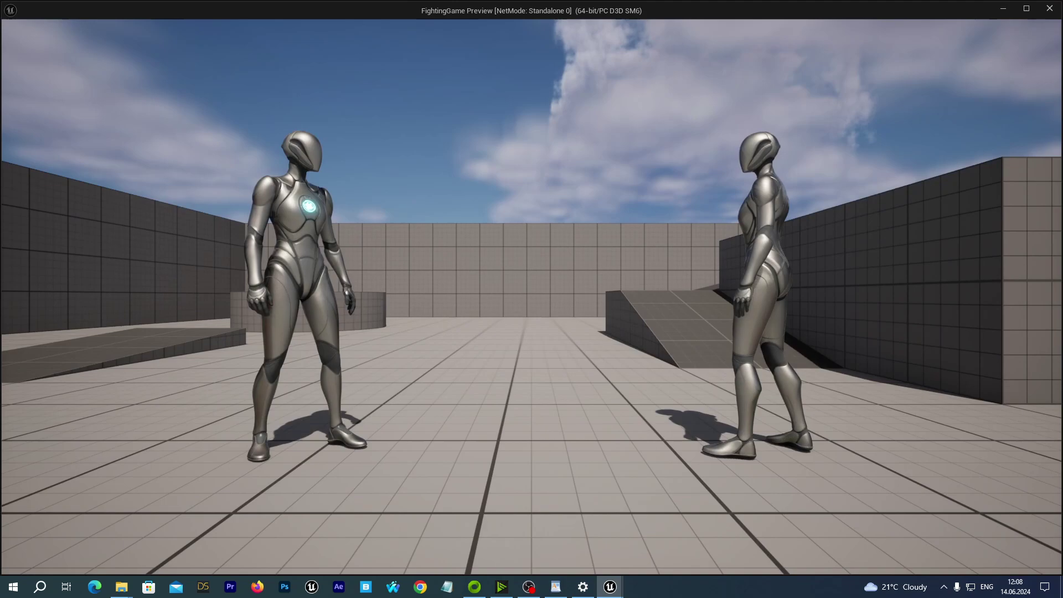
key(d)
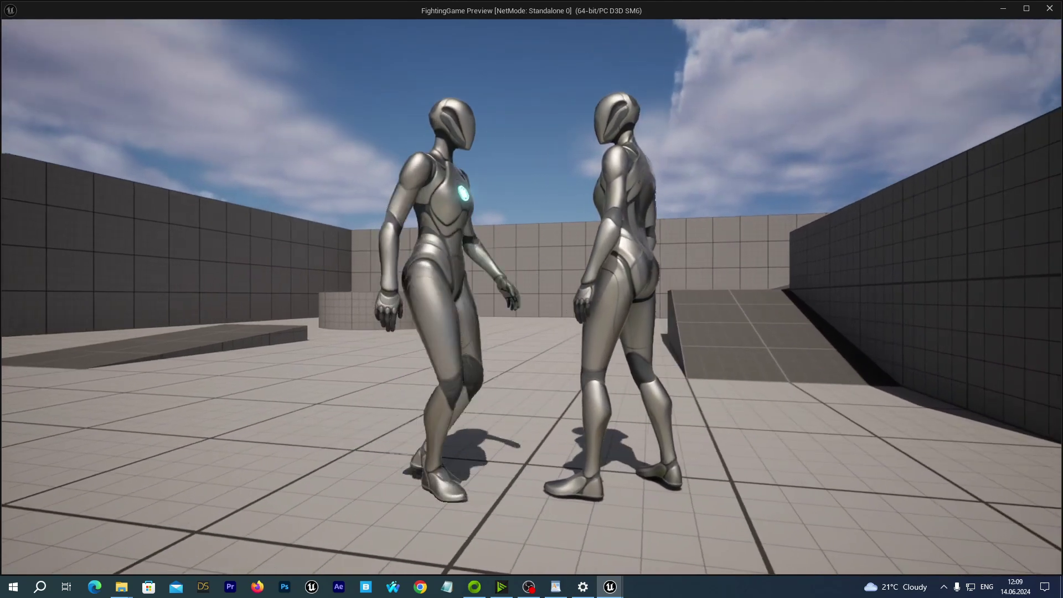
key(w)
key(s)
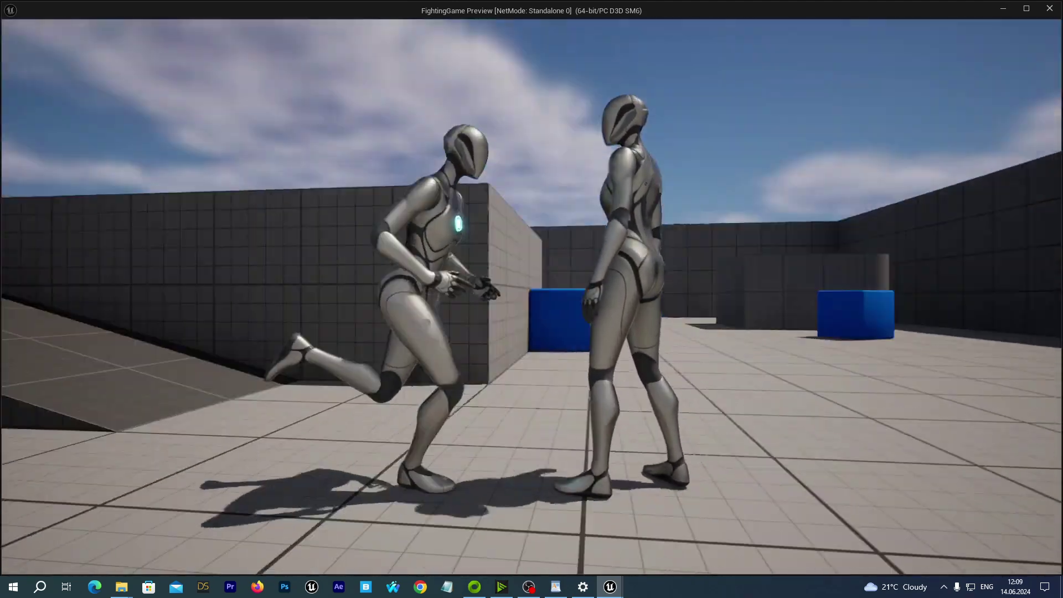
key(w)
key(s)
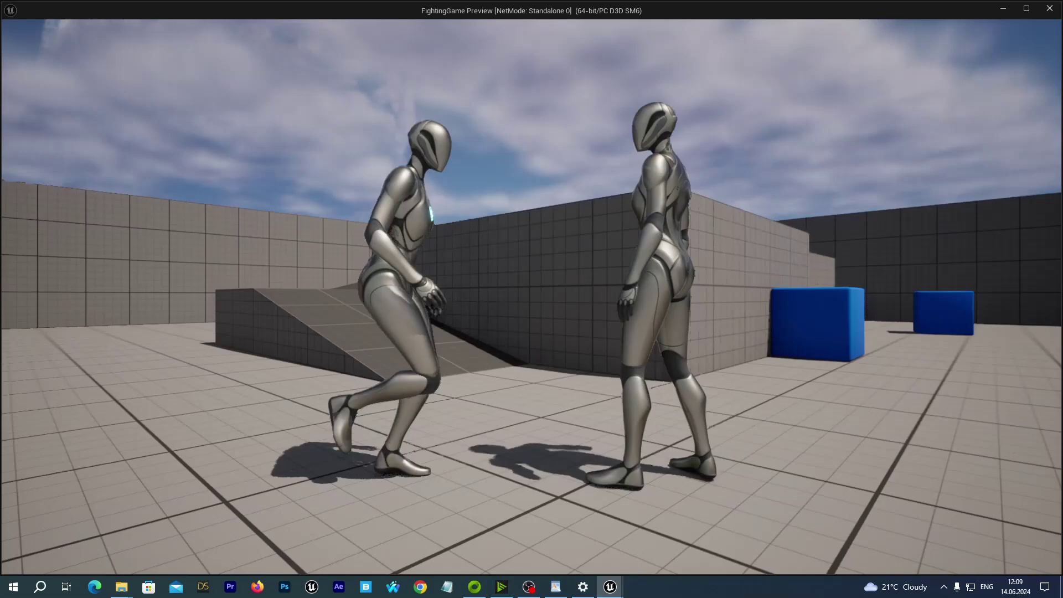
key(w)
key(s)
key(w)
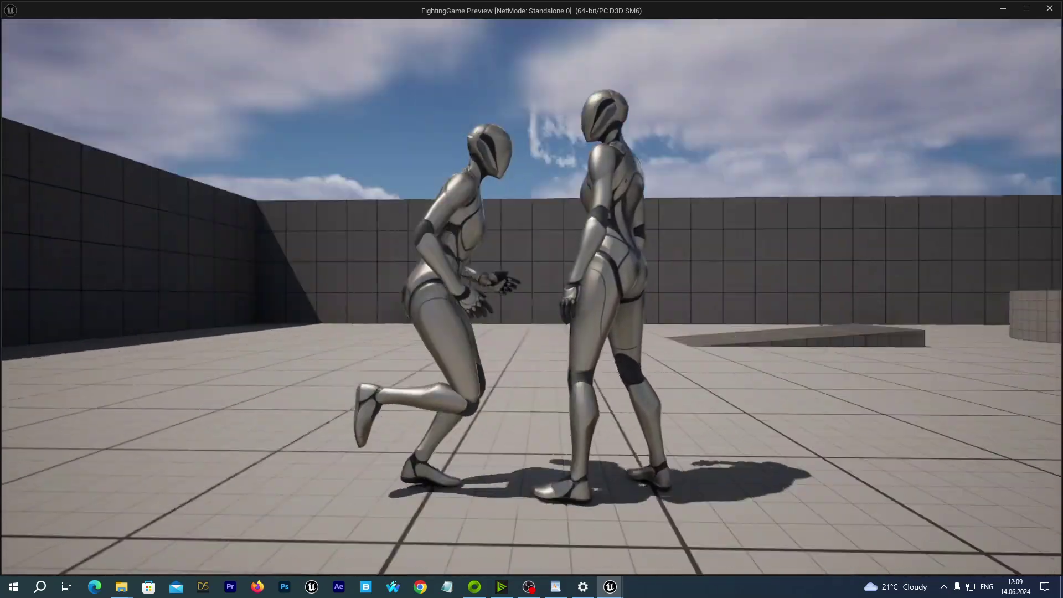
key(a)
key(s)
key(d)
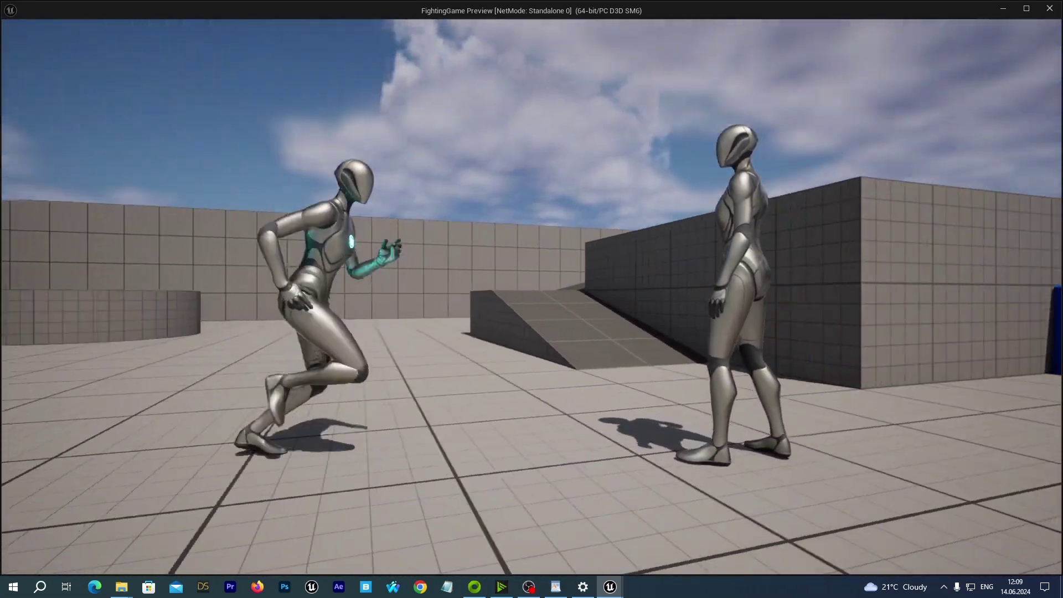
key(s)
key(d)
key(a)
key(d)
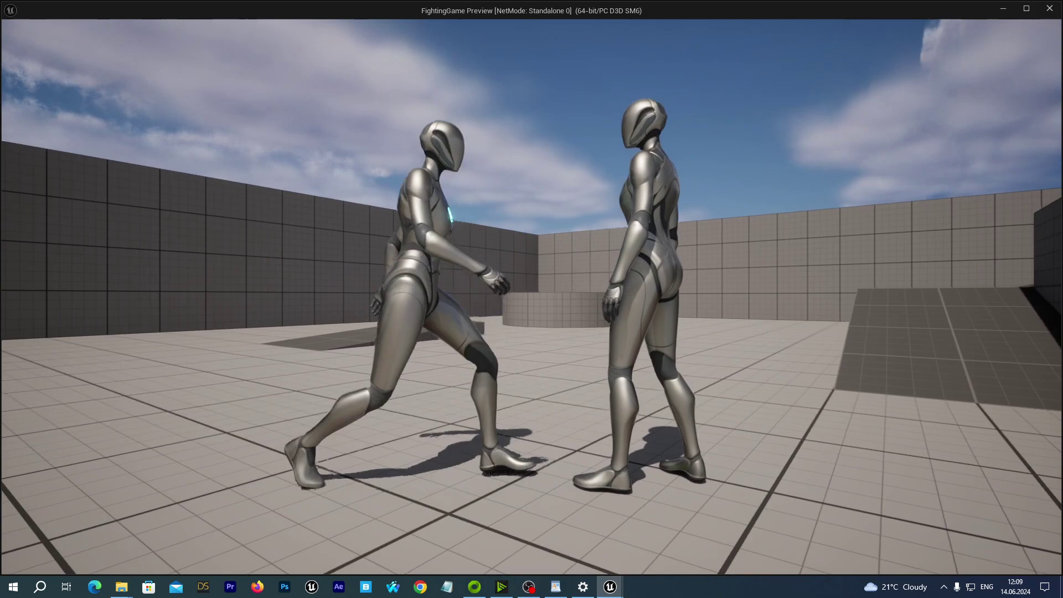
key(a)
key(d)
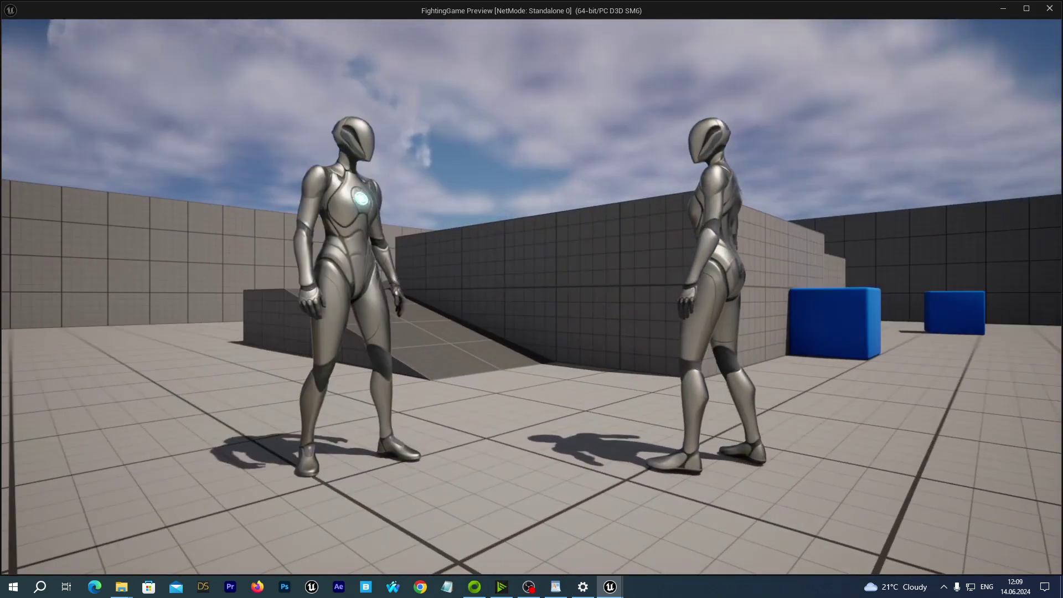
key(d)
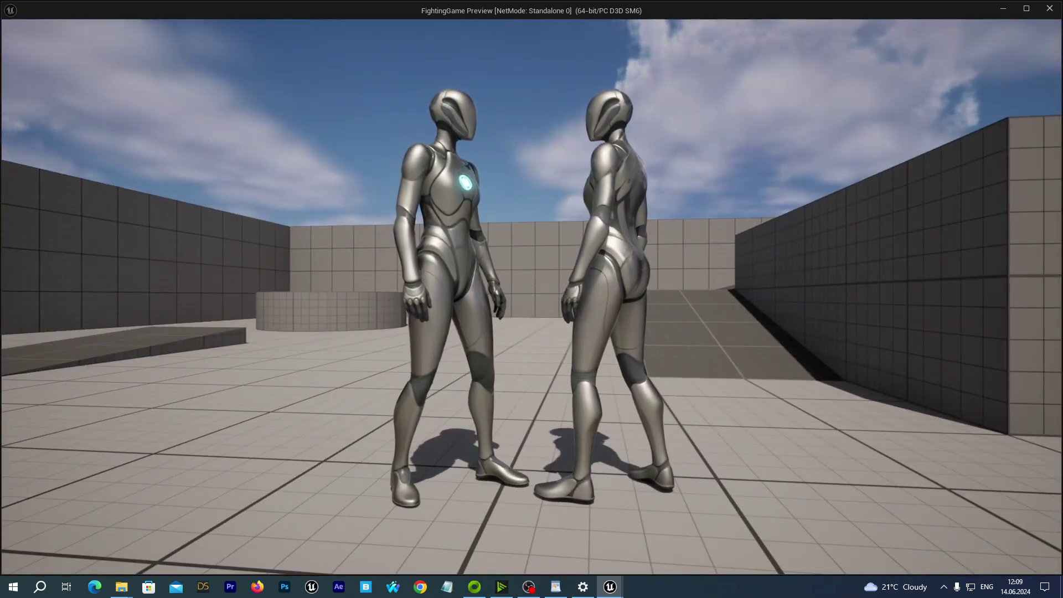
Step: Attack the opponent twice with E, then end the play session
key(e)
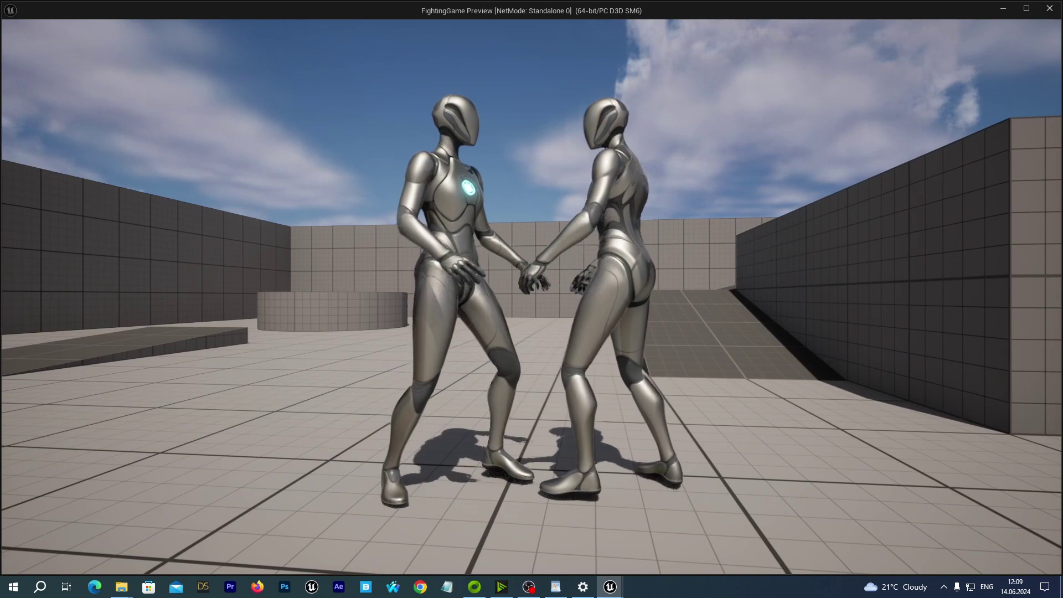
key(e)
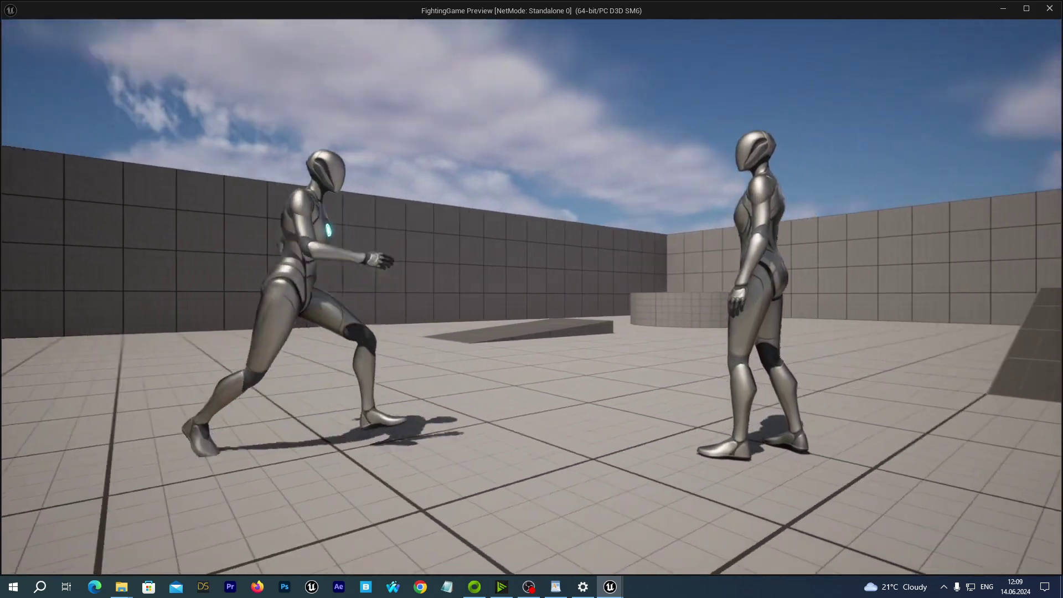
key(d)
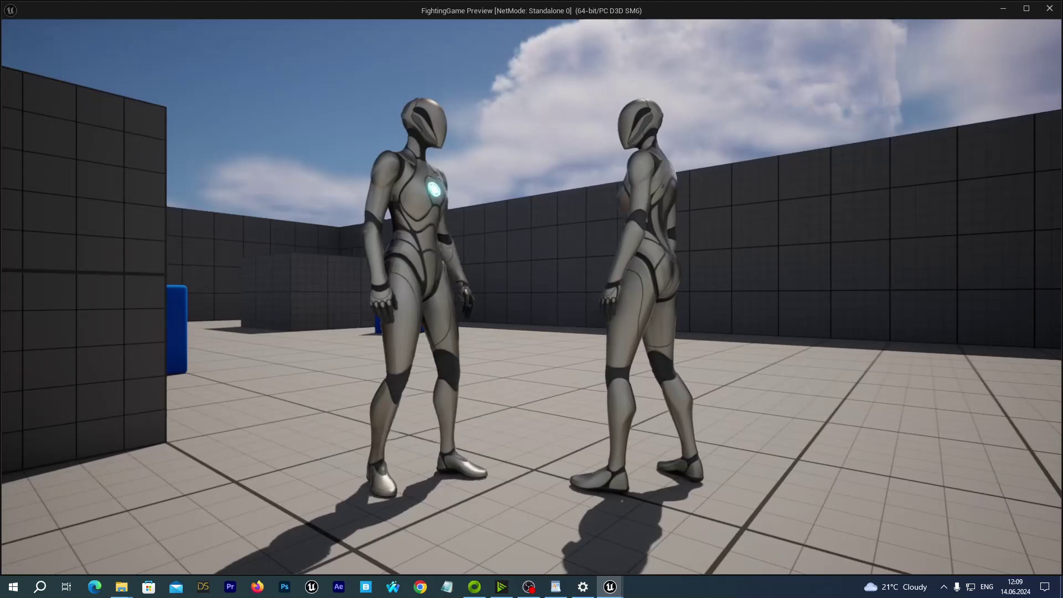
key(Escape)
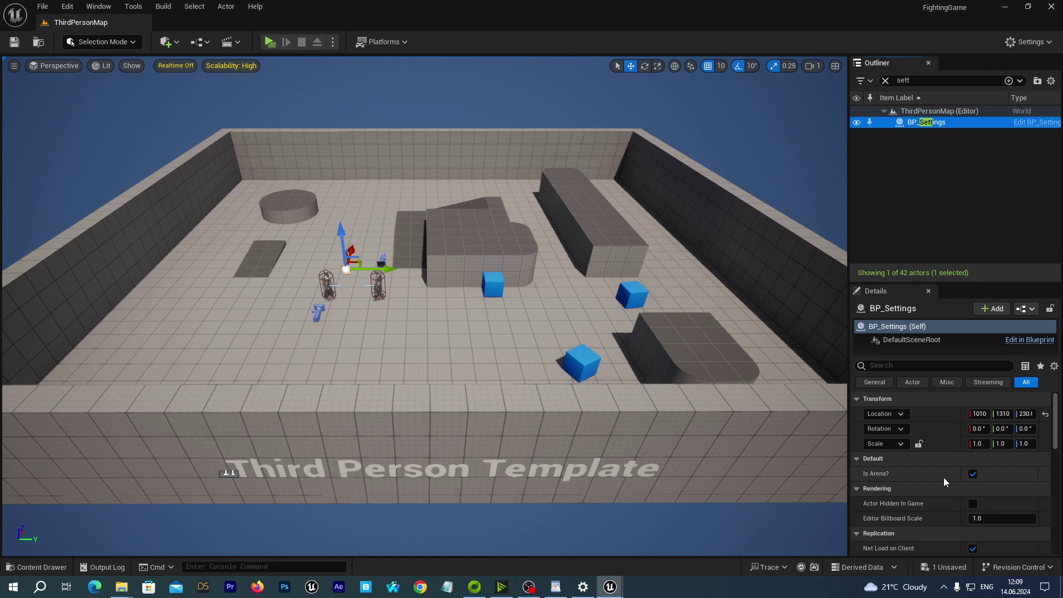
Step: Turn off Is Arena? in BP_Settings, then test-play the level briefly, walking the fighter right
click(972, 475)
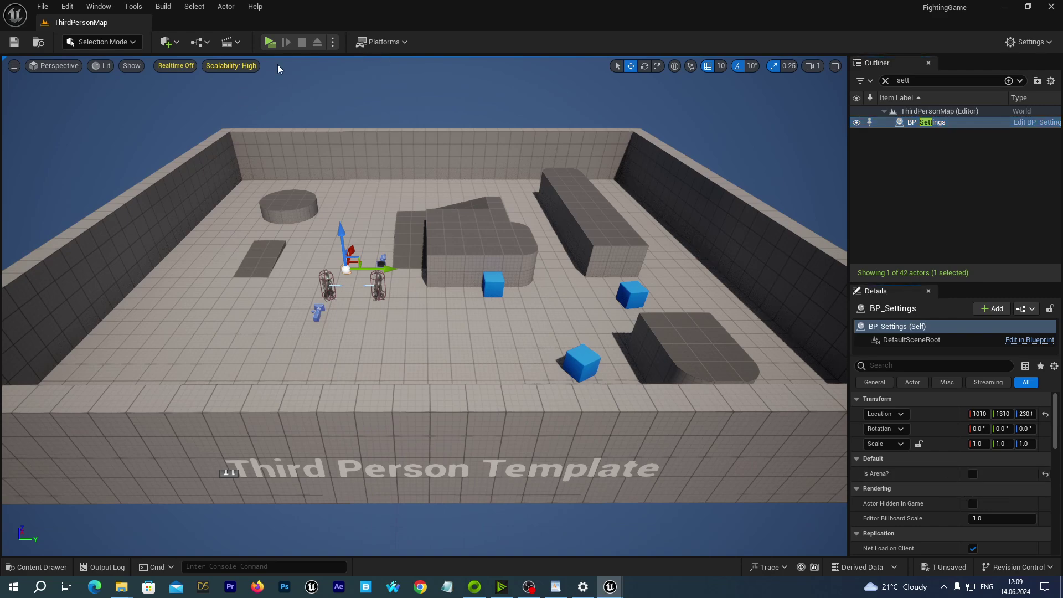
click(268, 43)
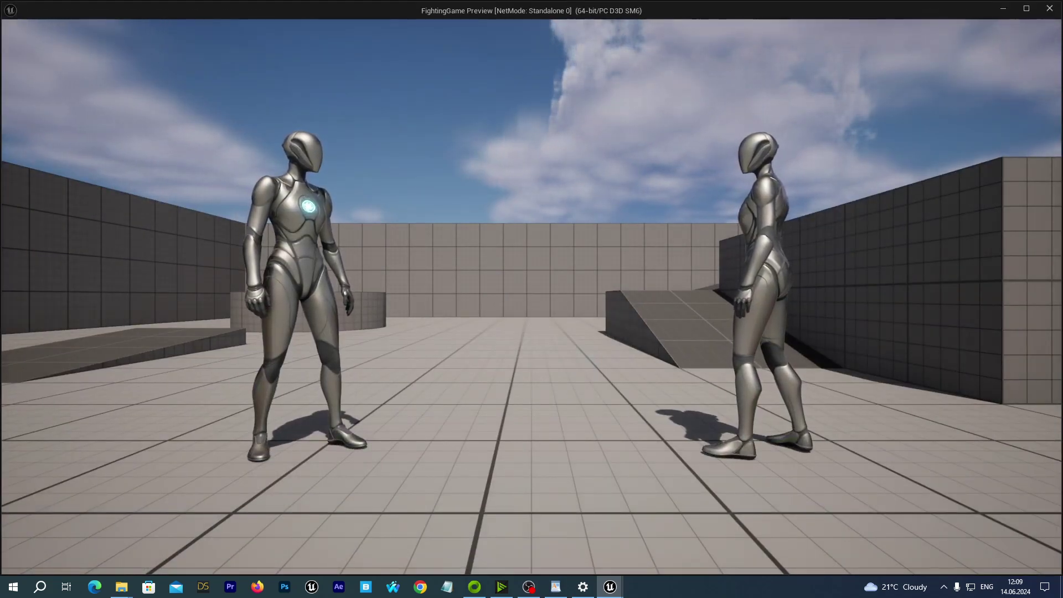
key(d)
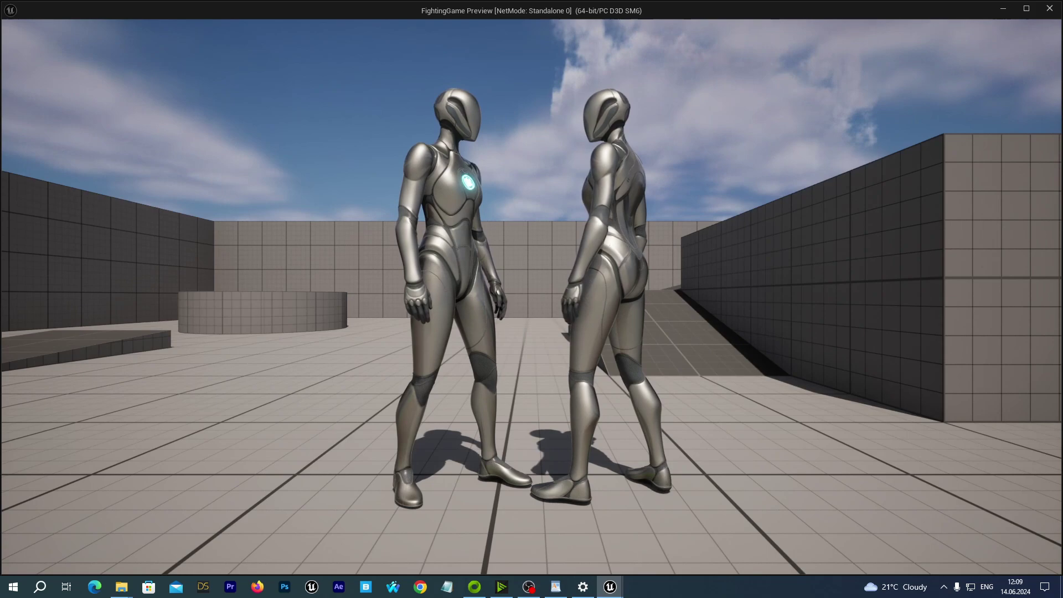
key(Escape)
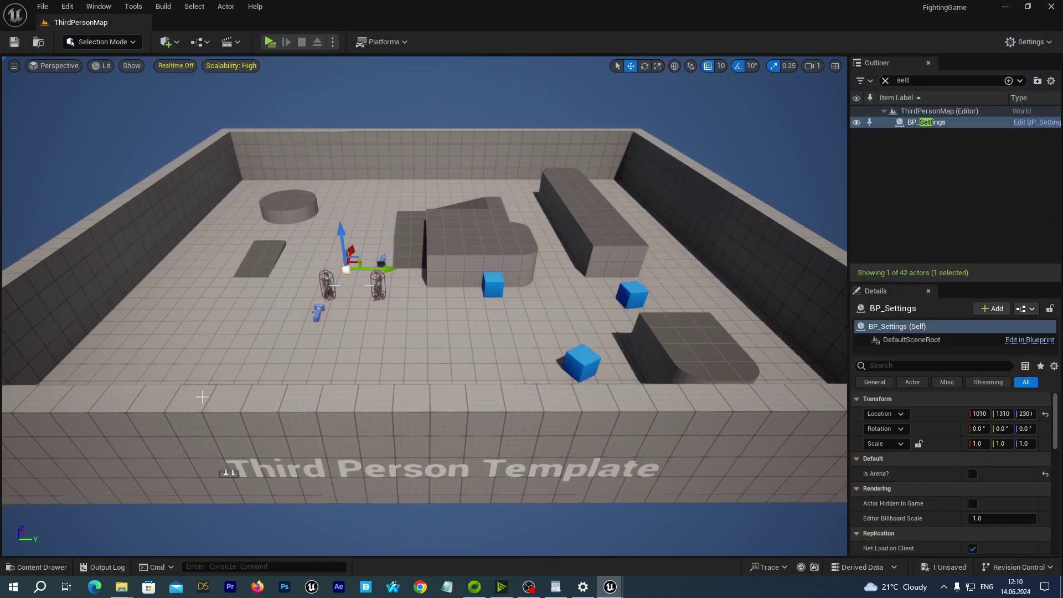
Step: Open IMC_Default_2DGame from the Content Browser and review its IA_Attack, right-thumbstick and IA_Move mappings
click(30, 567)
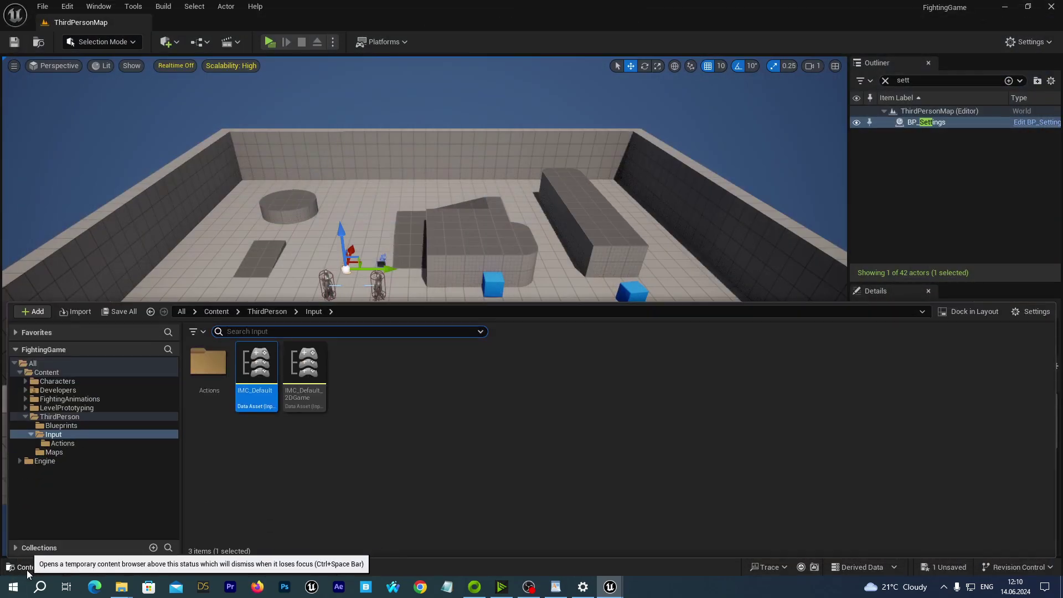
click(304, 361)
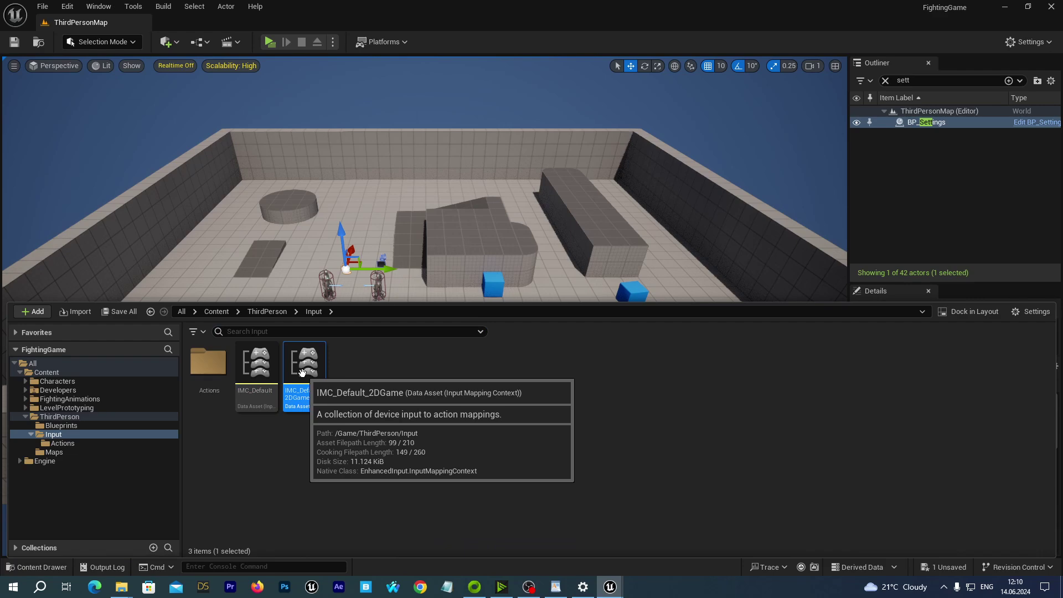
double_click(302, 369)
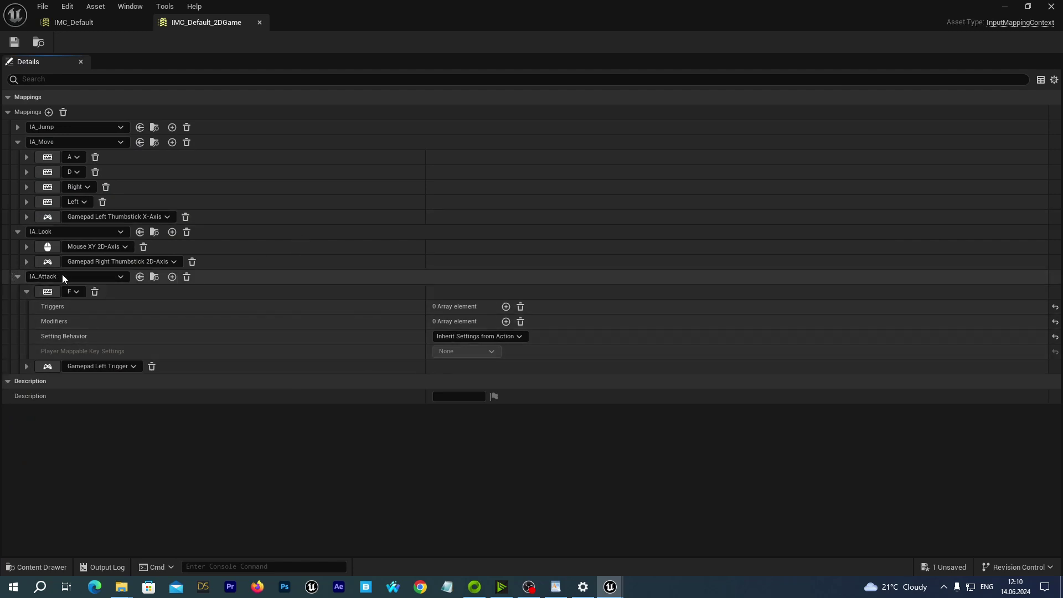
click(17, 277)
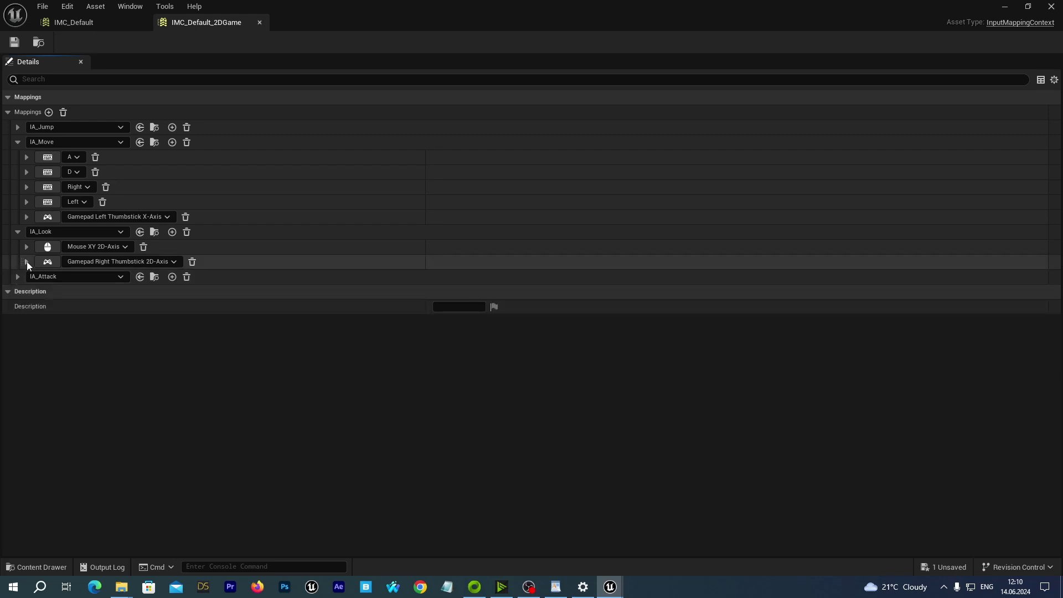
click(27, 261)
click(18, 142)
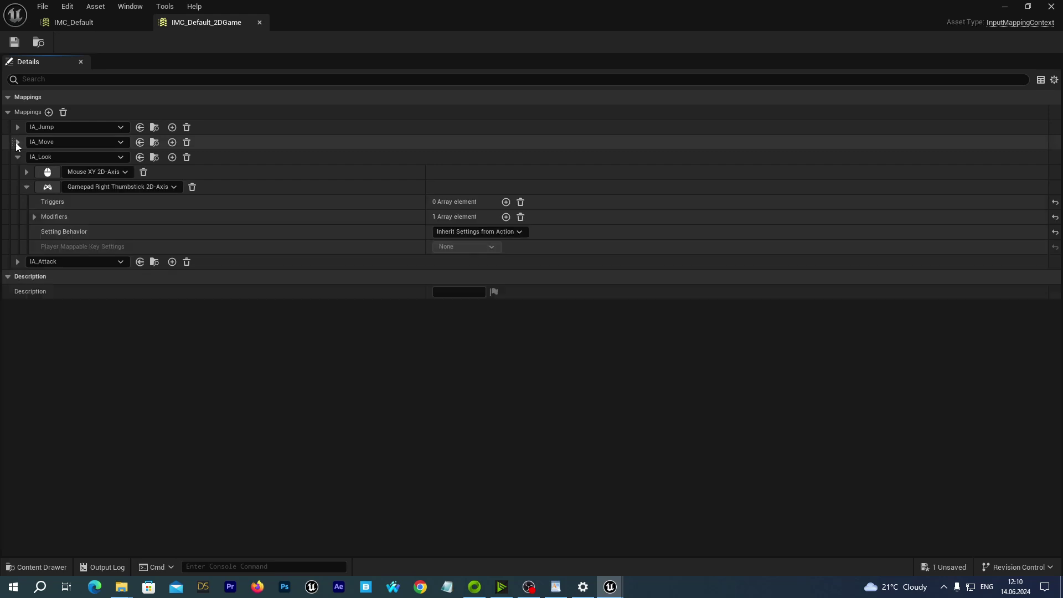
click(18, 143)
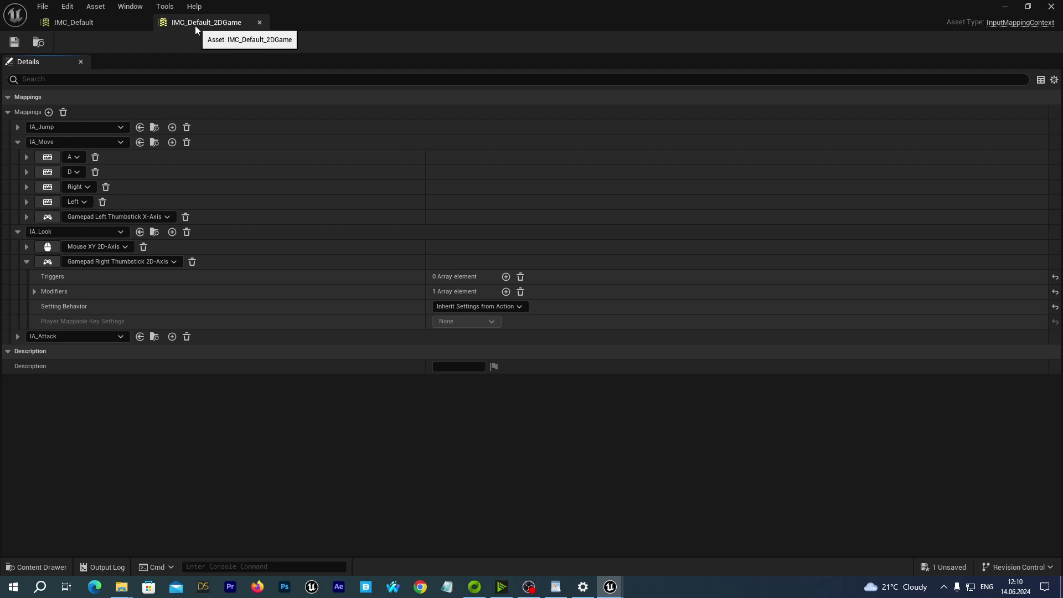
Step: Minimize and restore the mapping editor, then collapse IA_Look and re-expand the IA_Move mappings
click(1005, 7)
click(52, 566)
click(609, 585)
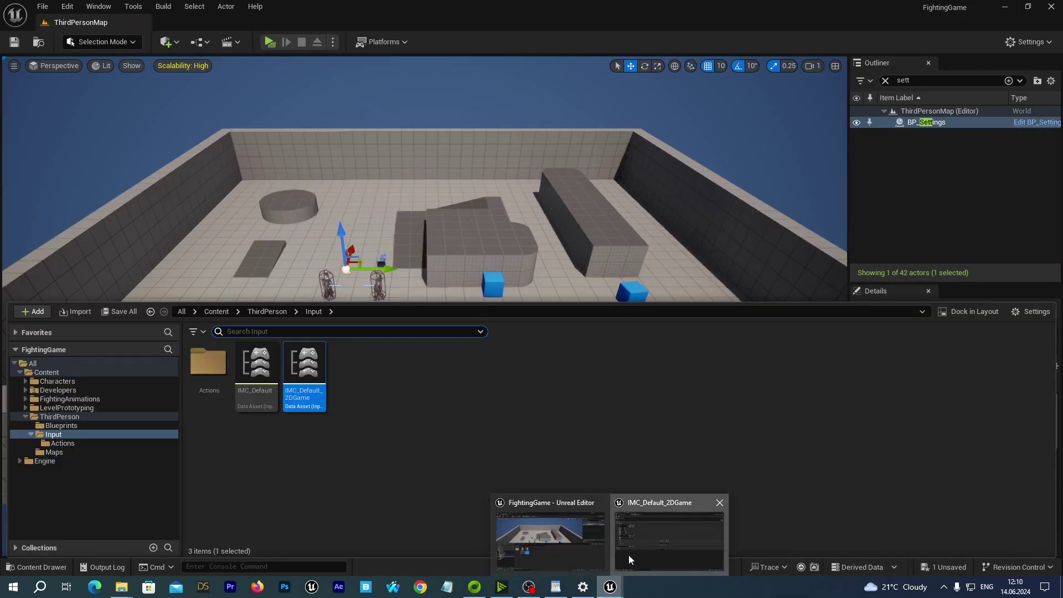
click(629, 558)
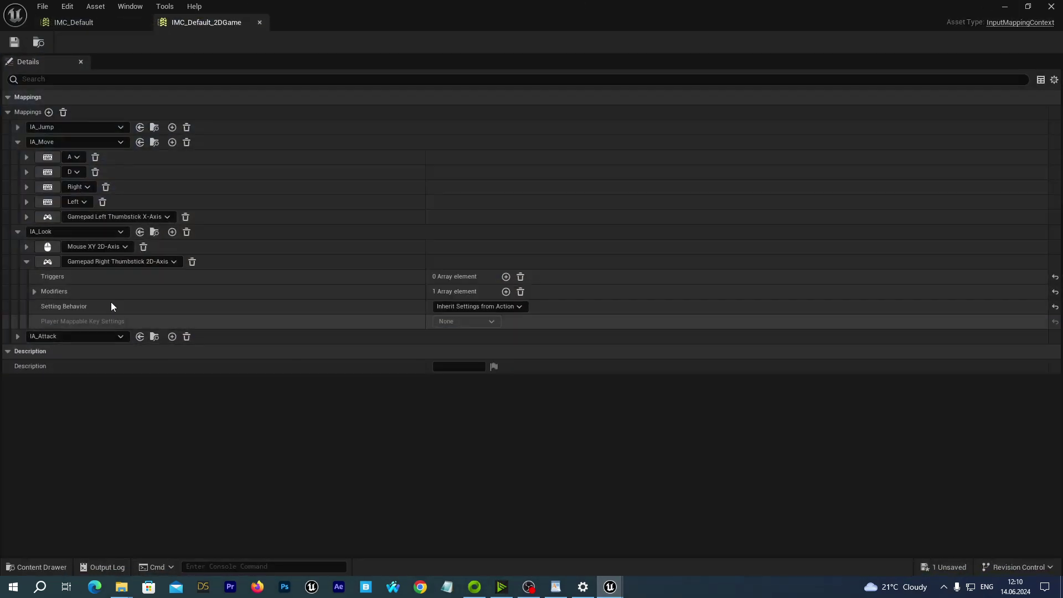
click(18, 231)
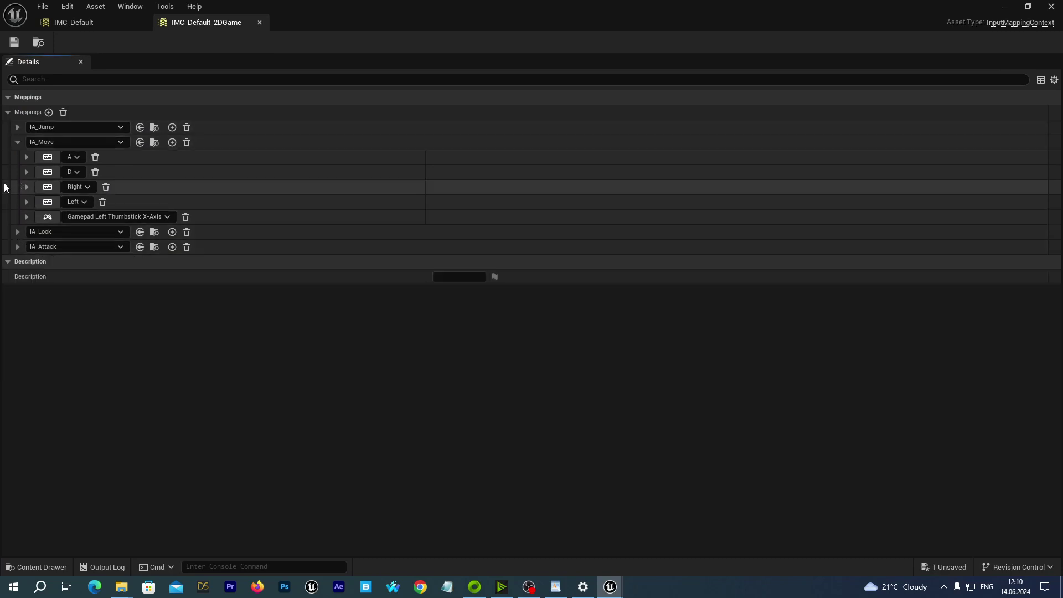
click(17, 142)
click(18, 142)
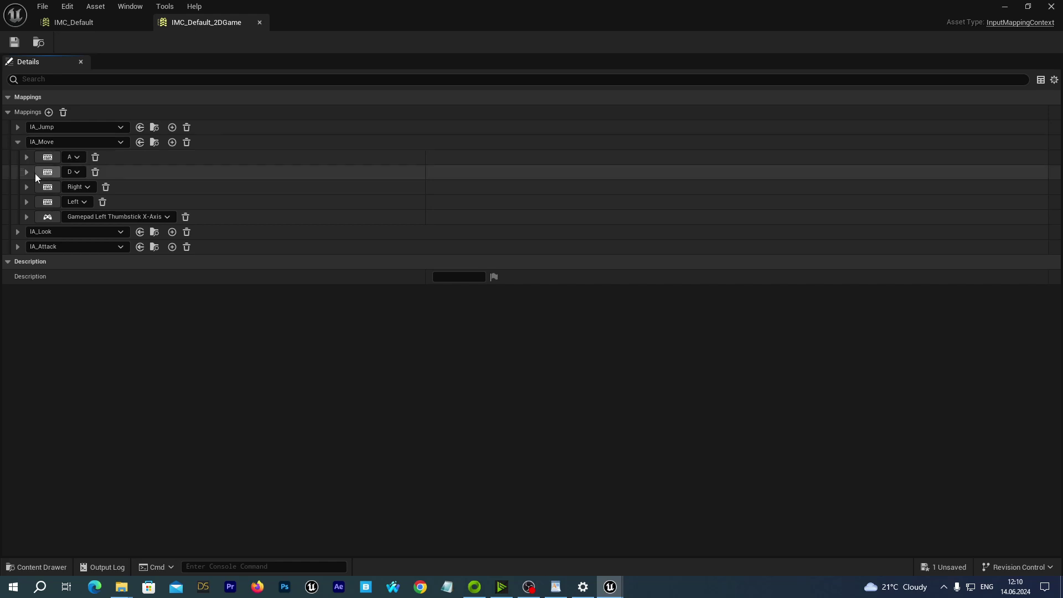
Step: On the left thumbstick X-axis mapping, replace the Scalar modifier with Swizzle Input Axis Values
click(26, 217)
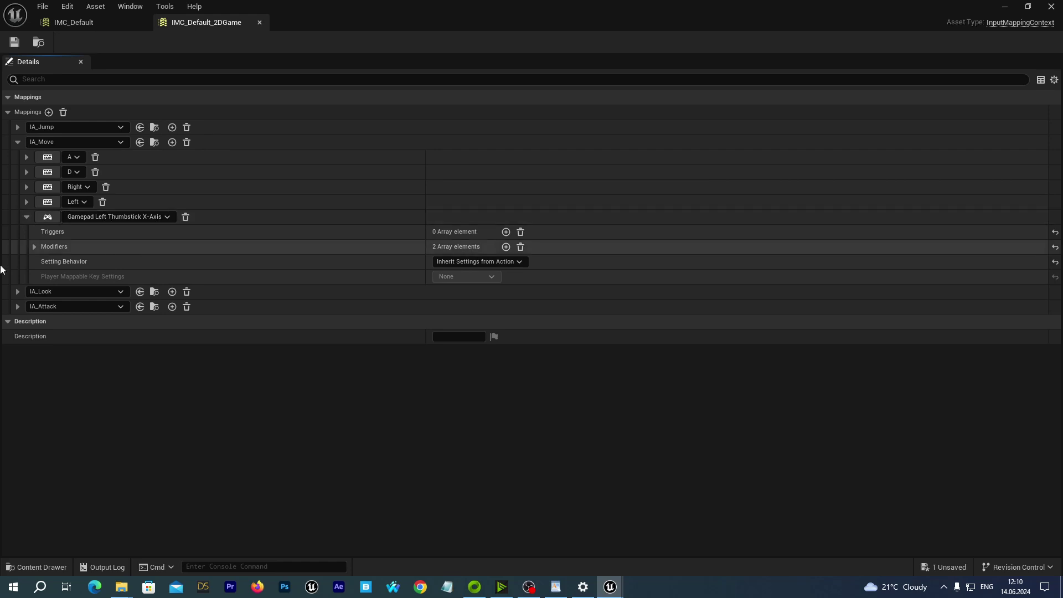
click(35, 247)
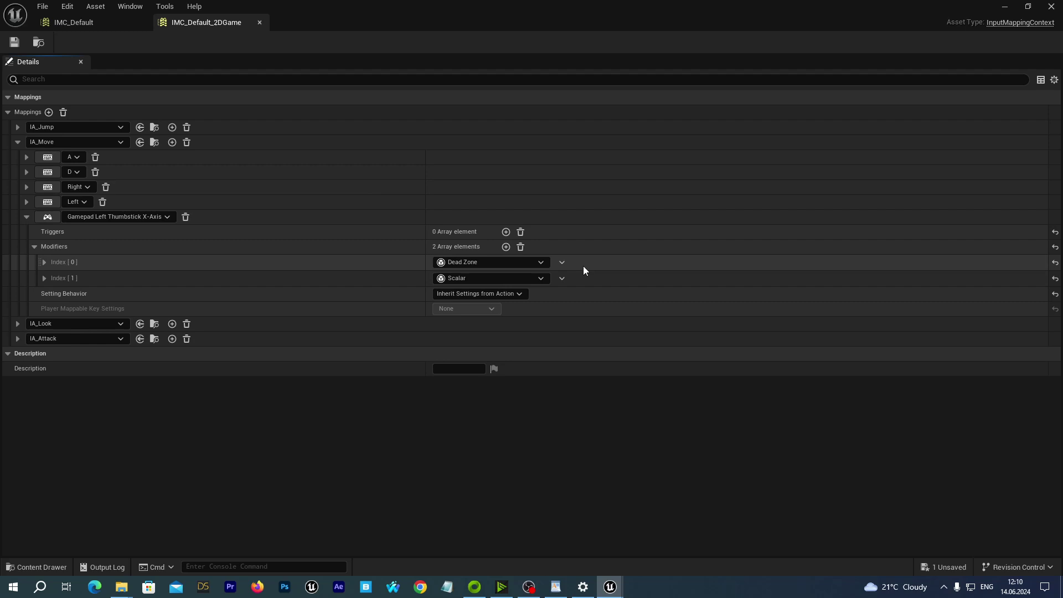
click(563, 279)
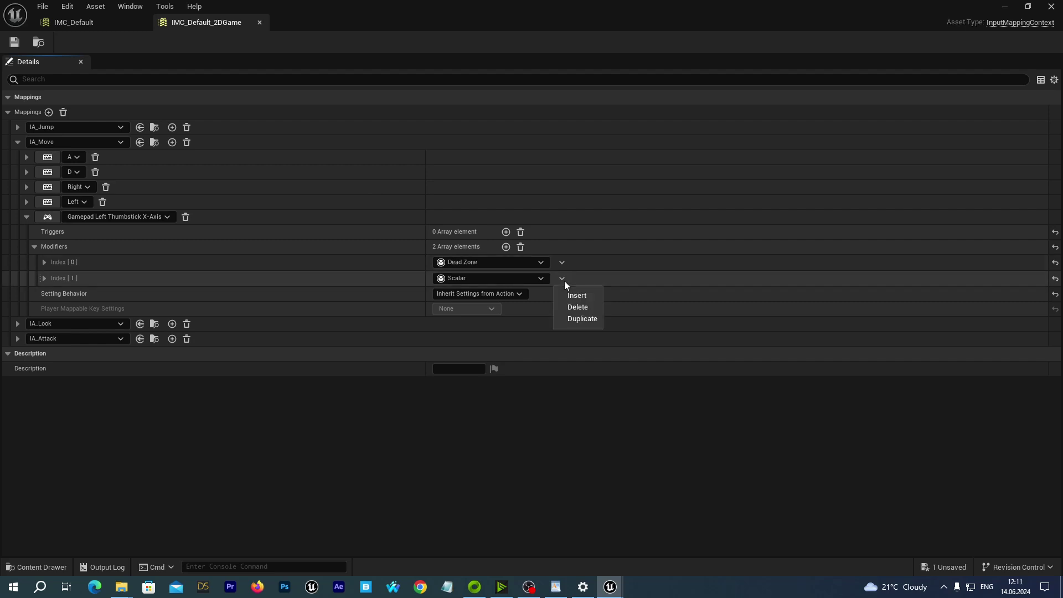
click(576, 307)
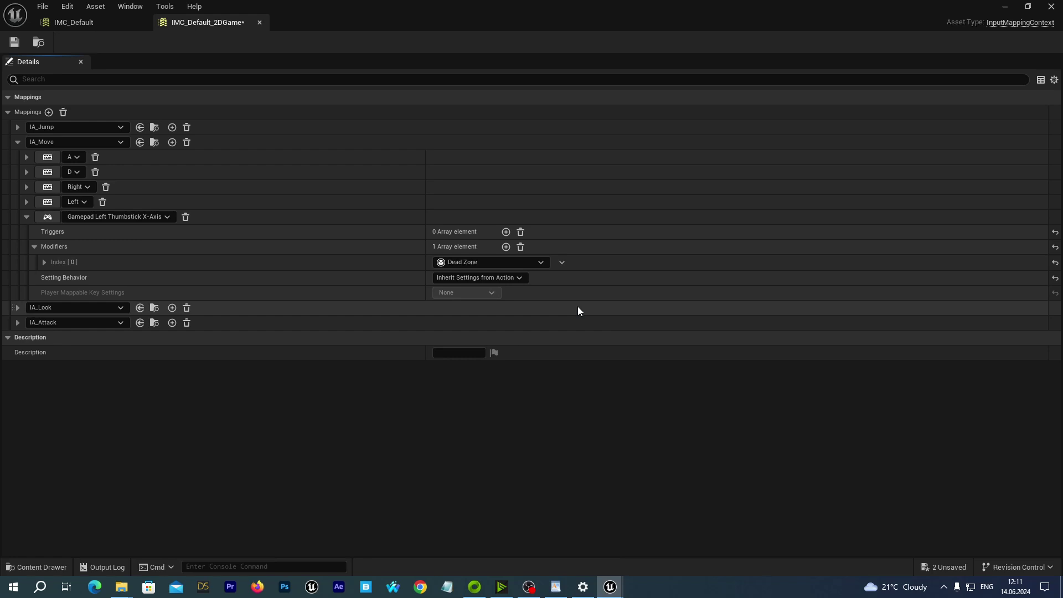
click(506, 247)
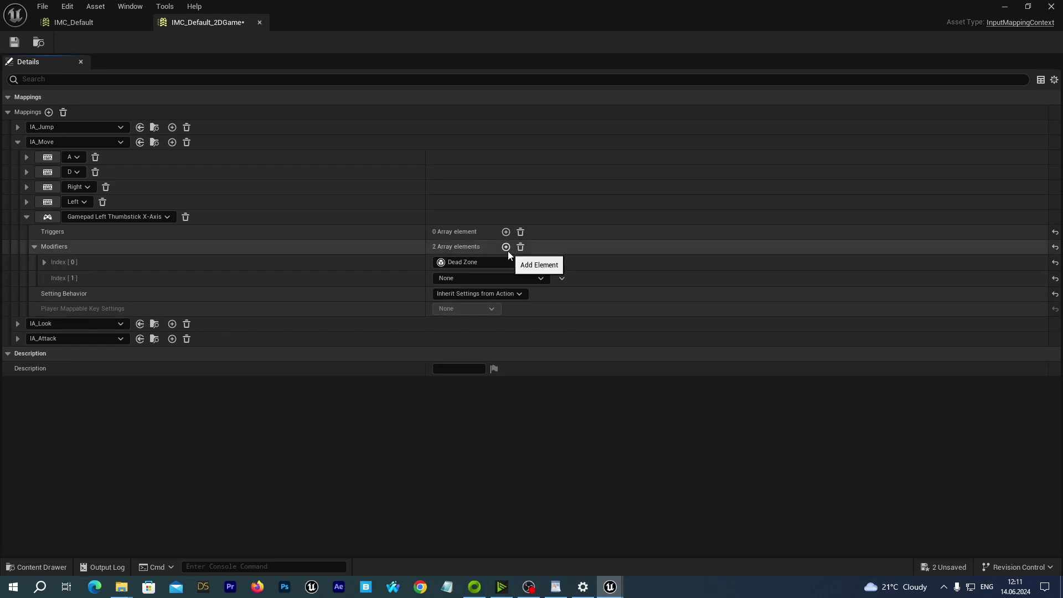
click(540, 278)
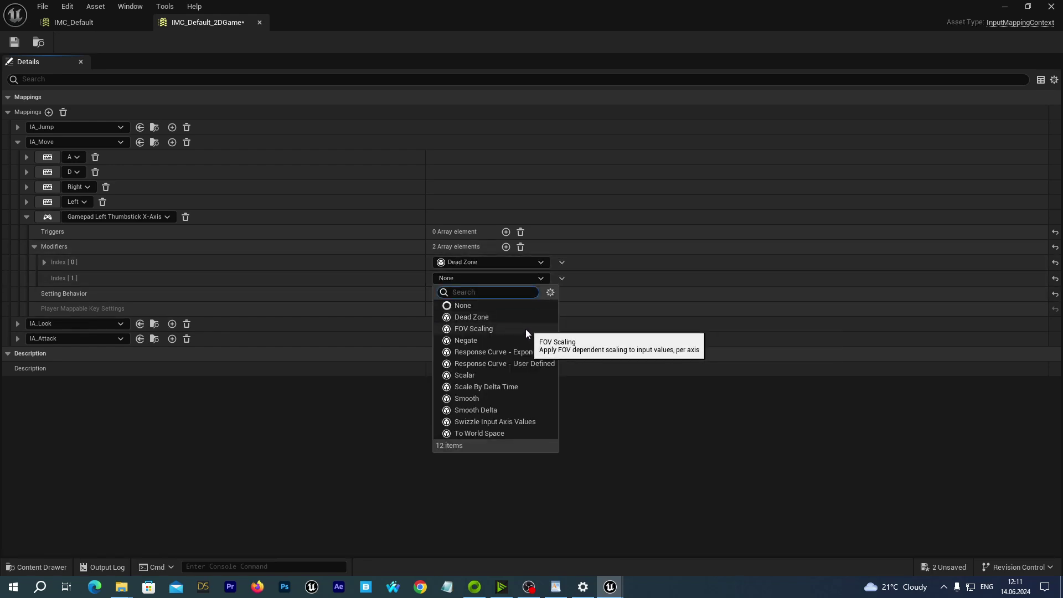
click(502, 421)
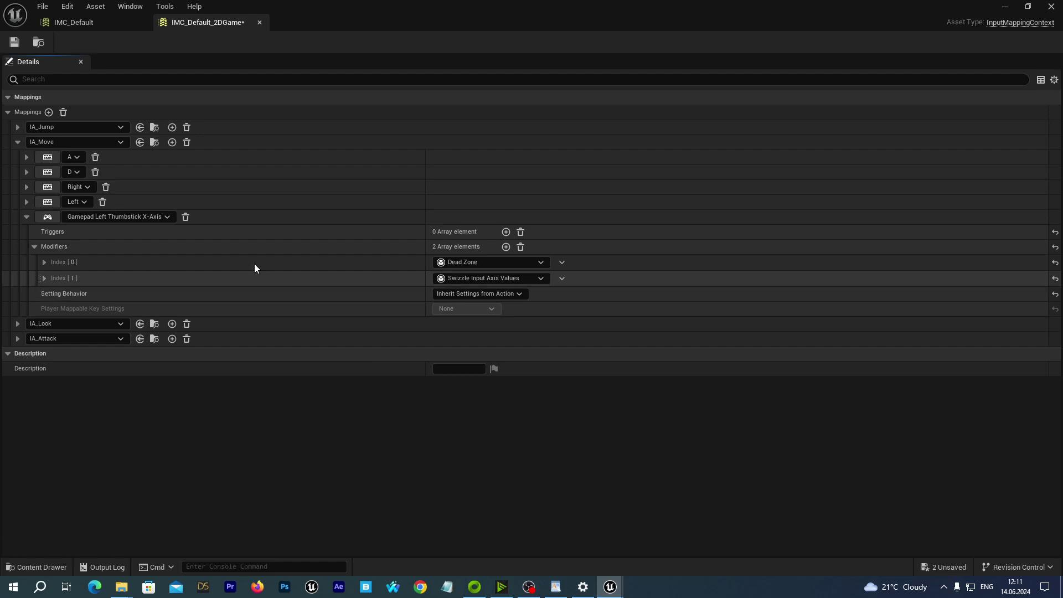
Step: Add a third Negate modifier affecting only X (Y and Z unticked) and save the asset
click(506, 247)
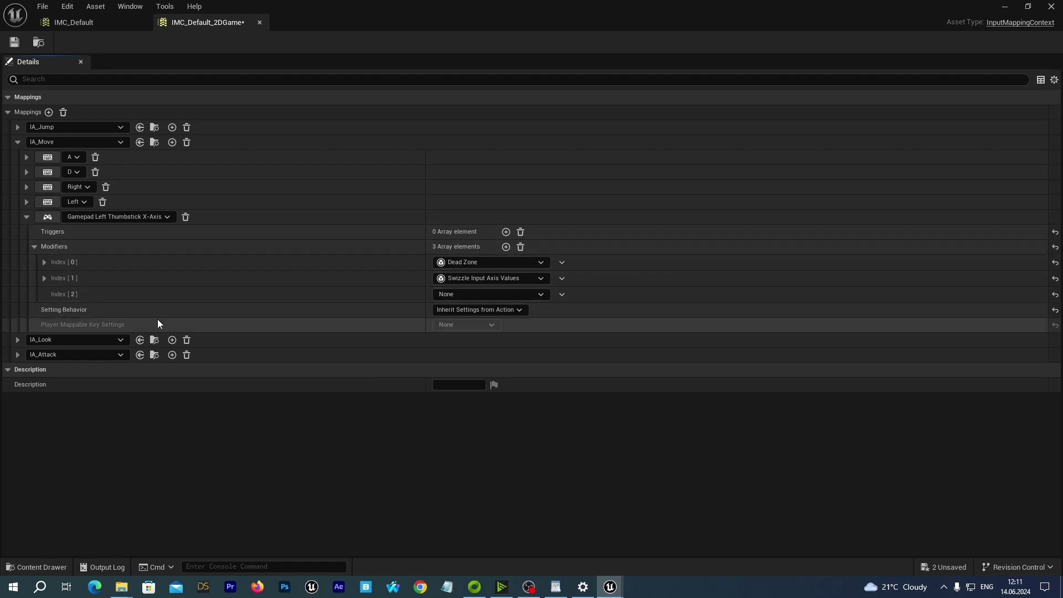
click(538, 297)
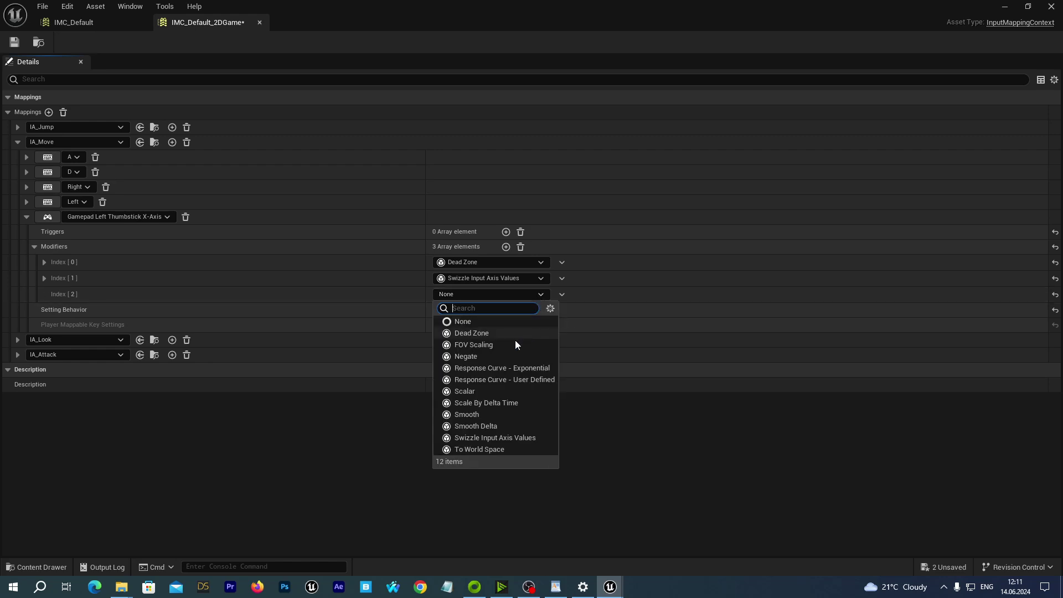
key(Escape)
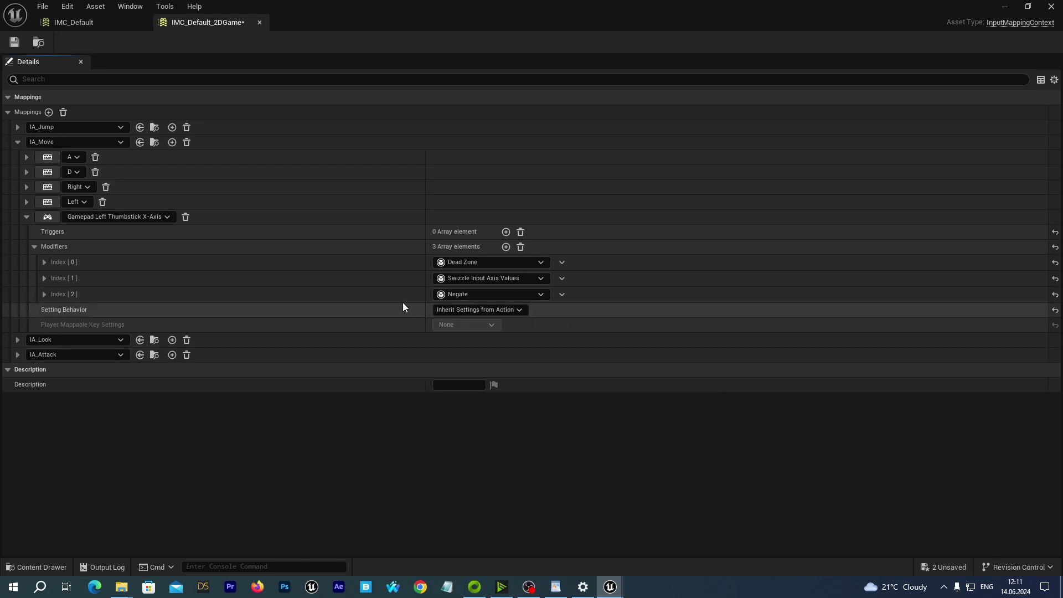
click(44, 294)
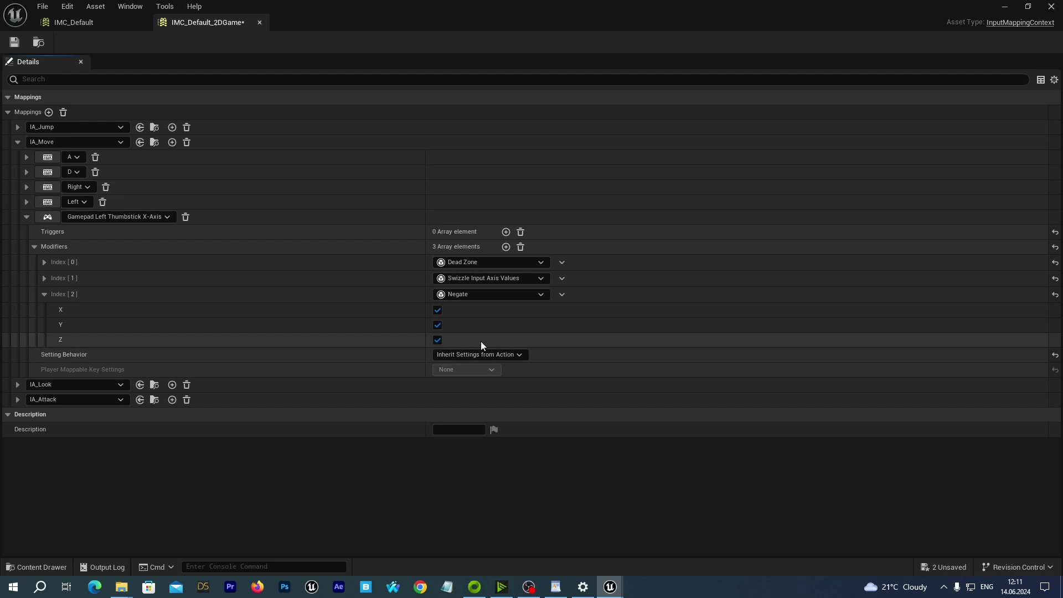
click(437, 339)
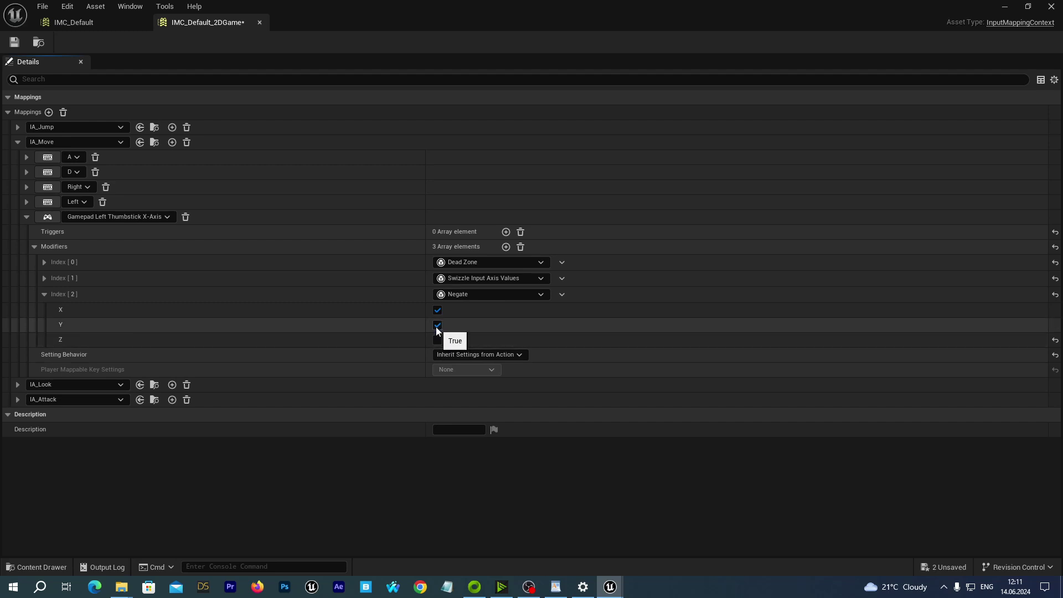
click(437, 325)
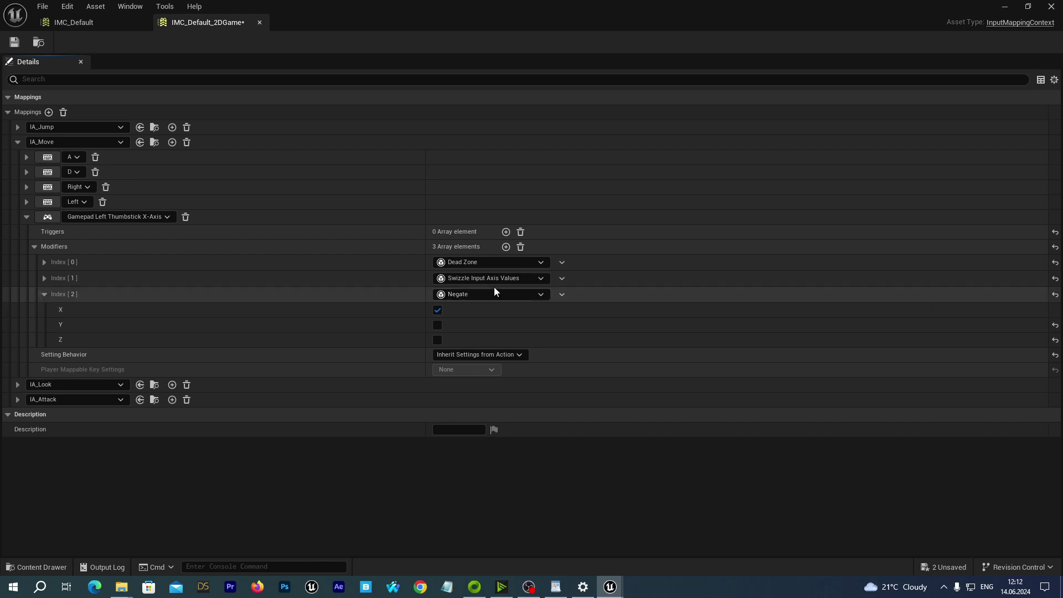
click(13, 43)
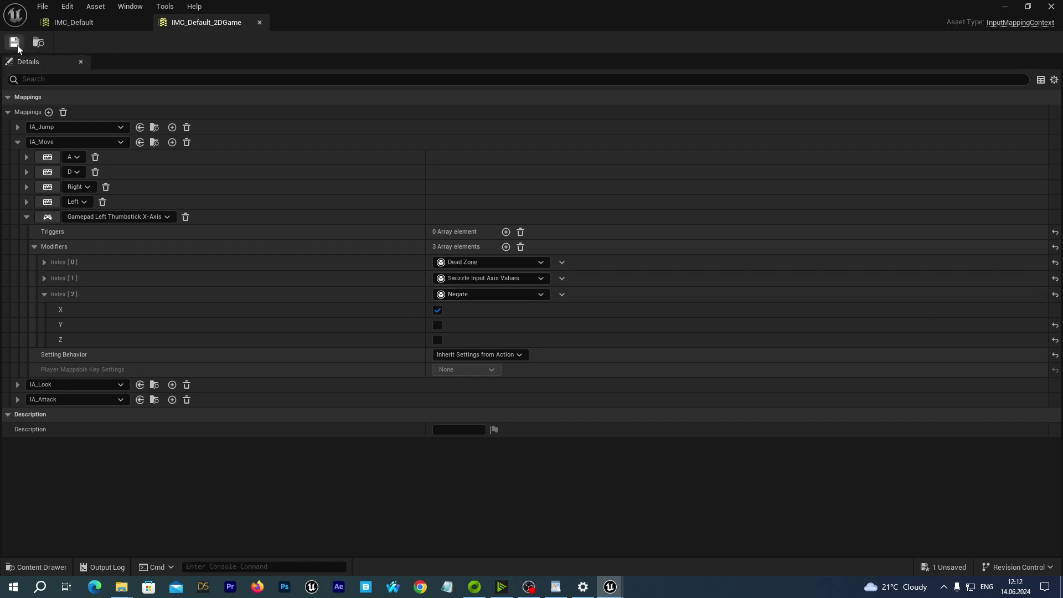
Step: Launch the standalone preview and walk the fighter left and right, including a grab-and-throw with G
click(1014, 5)
click(269, 42)
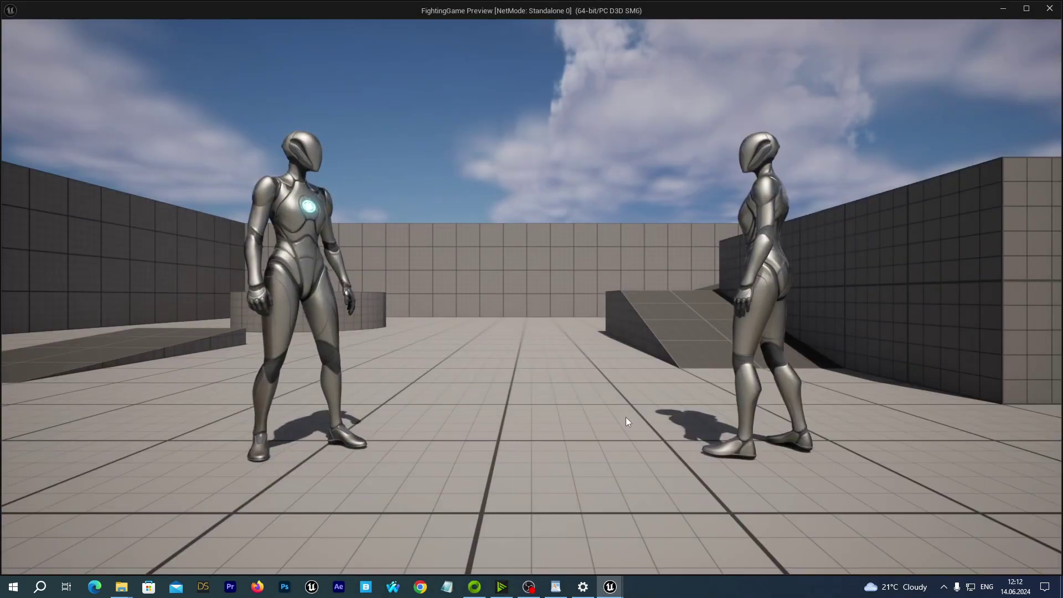
click(658, 520)
key(d)
key(a)
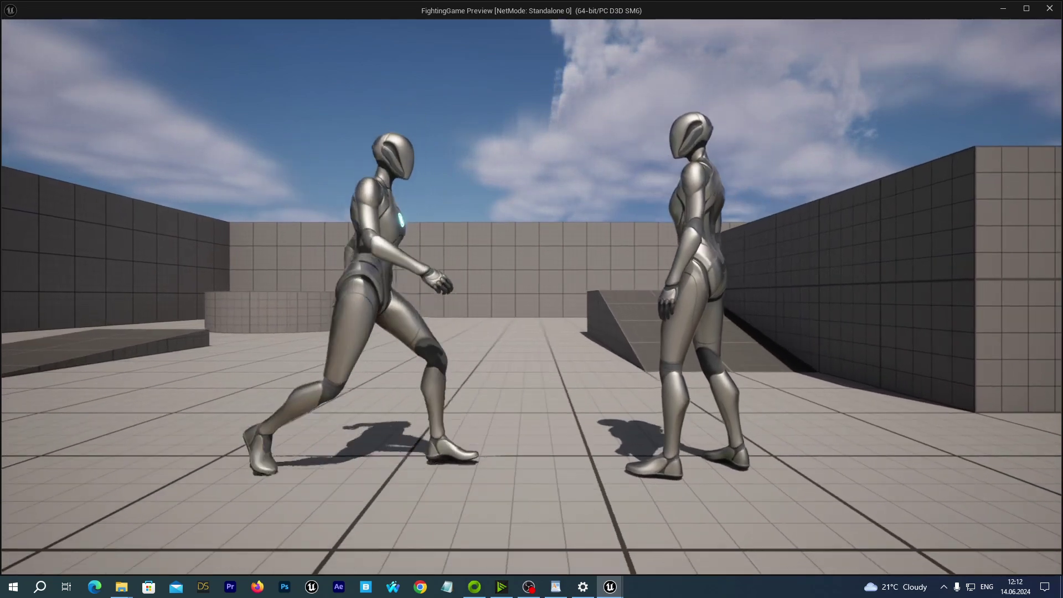
key(d)
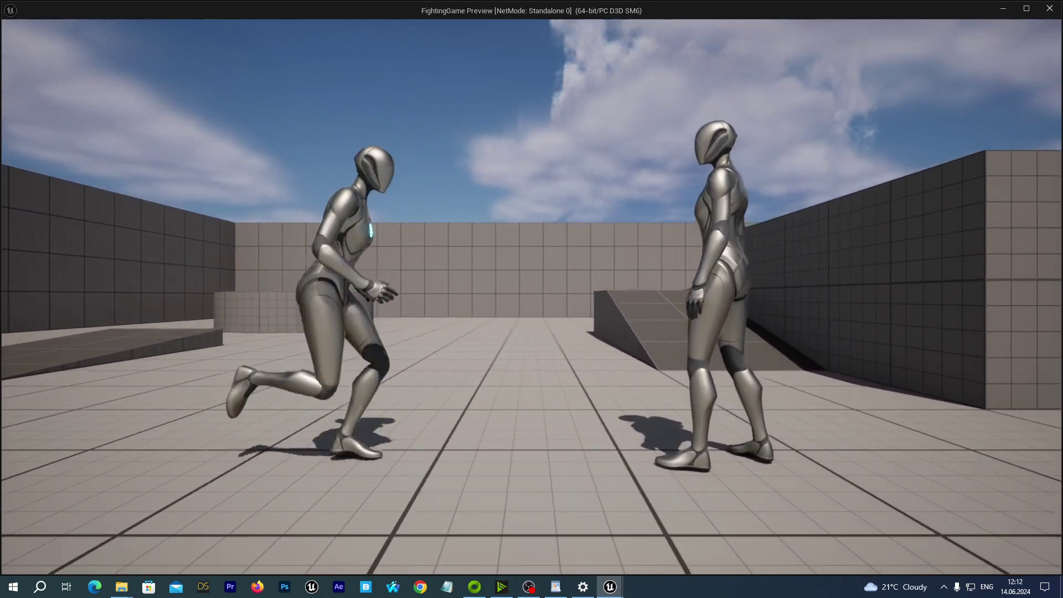
key(a)
key(d)
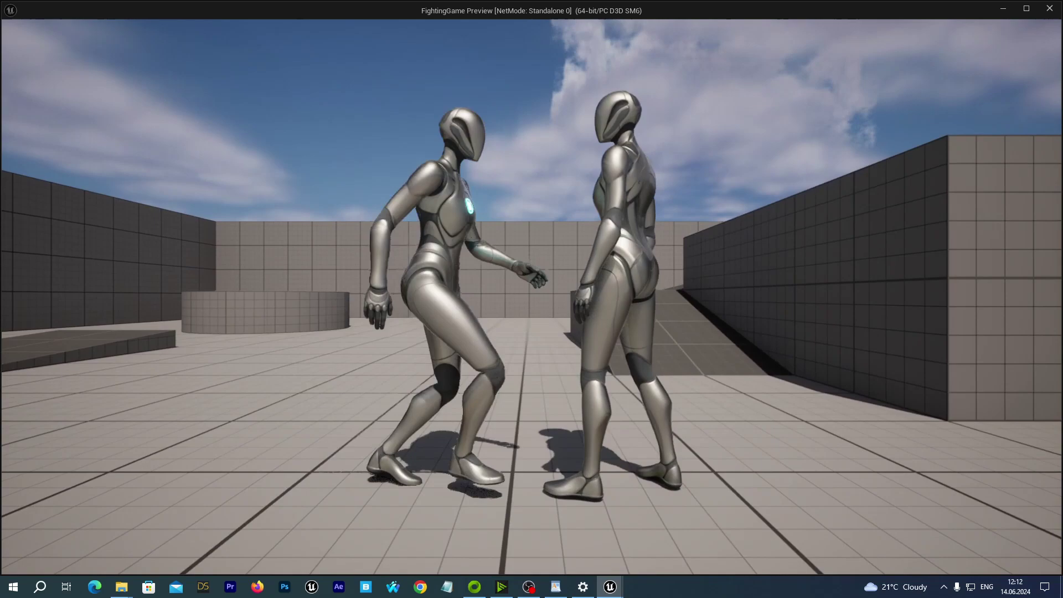
key(g)
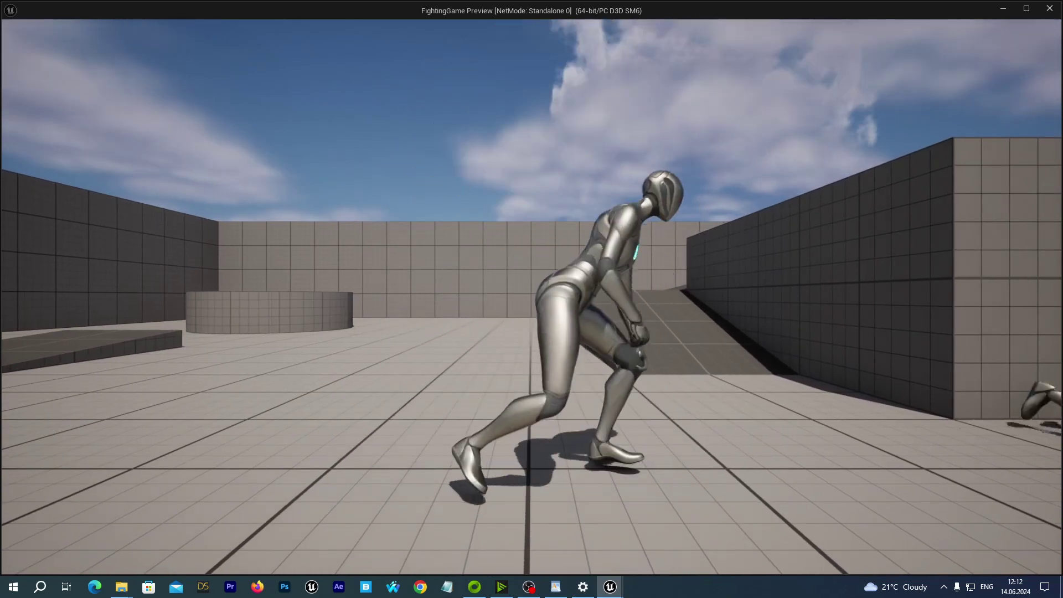
key(a)
key(d)
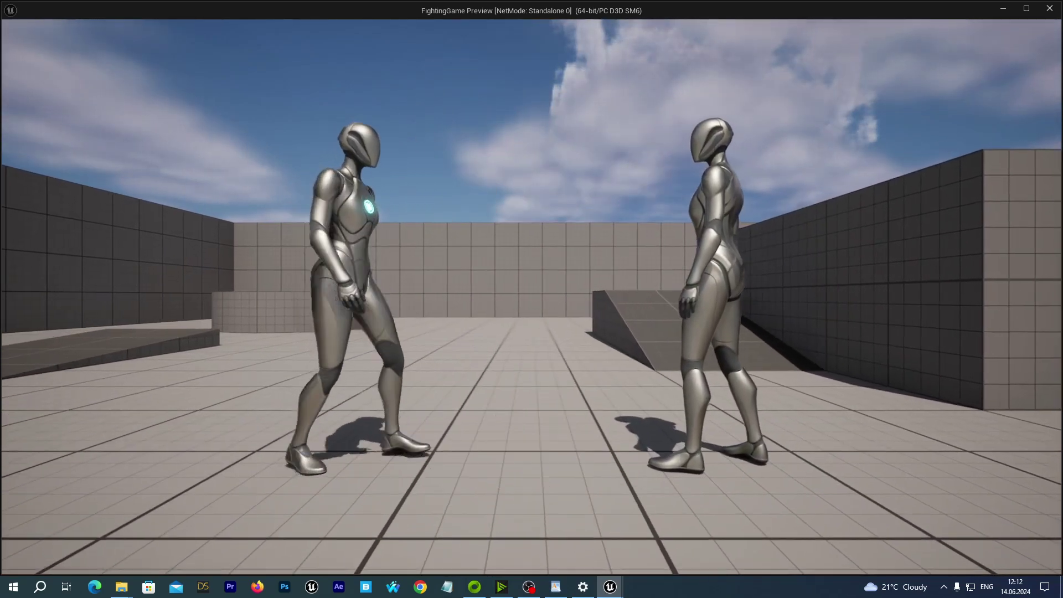
Step: Keep moving the fighter back and forth against the opponent, striking it with E and F
key(a)
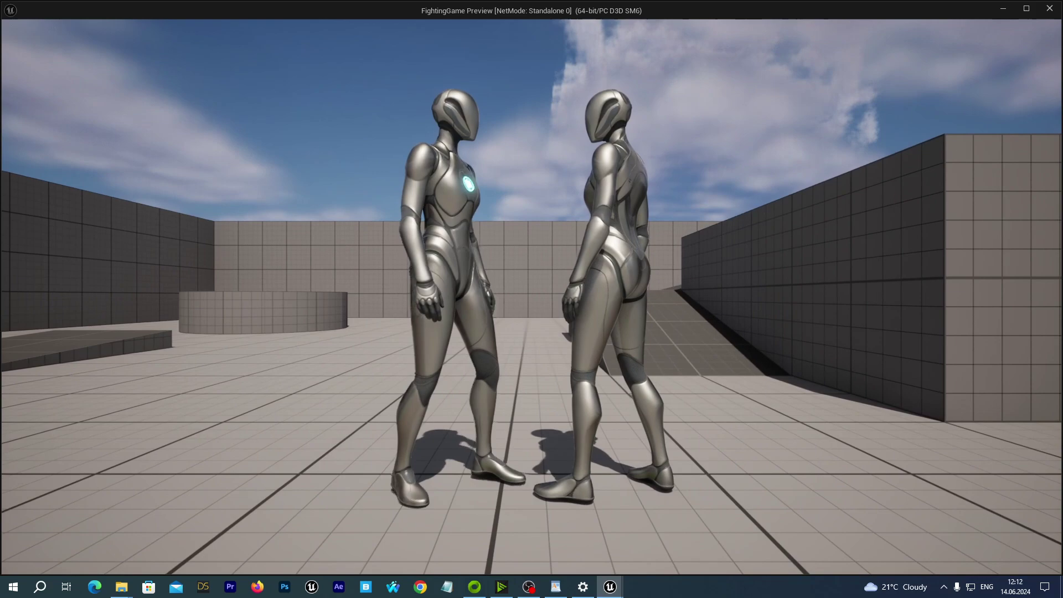
key(d)
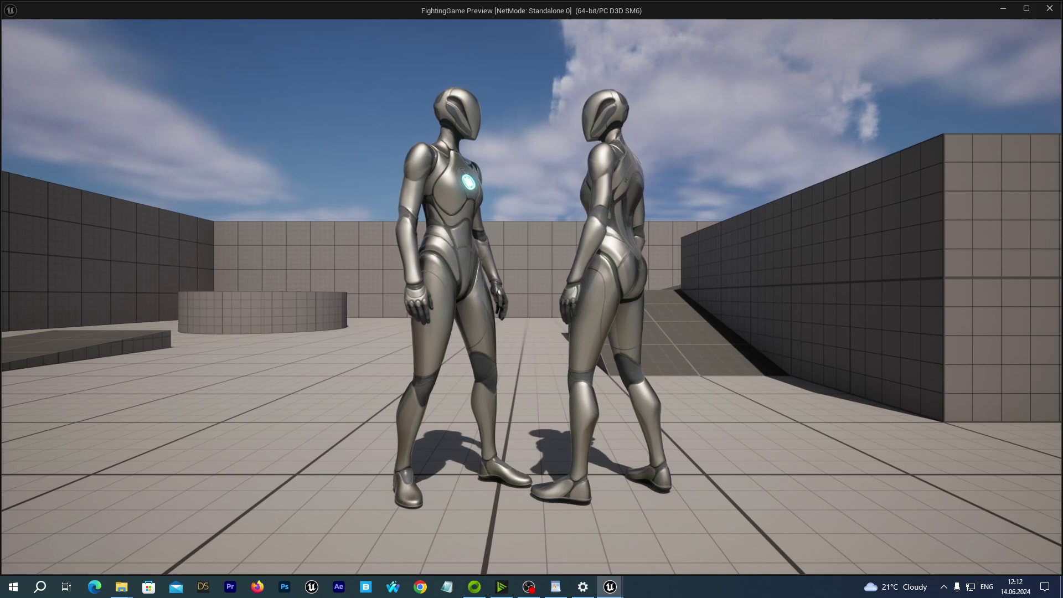
key(a)
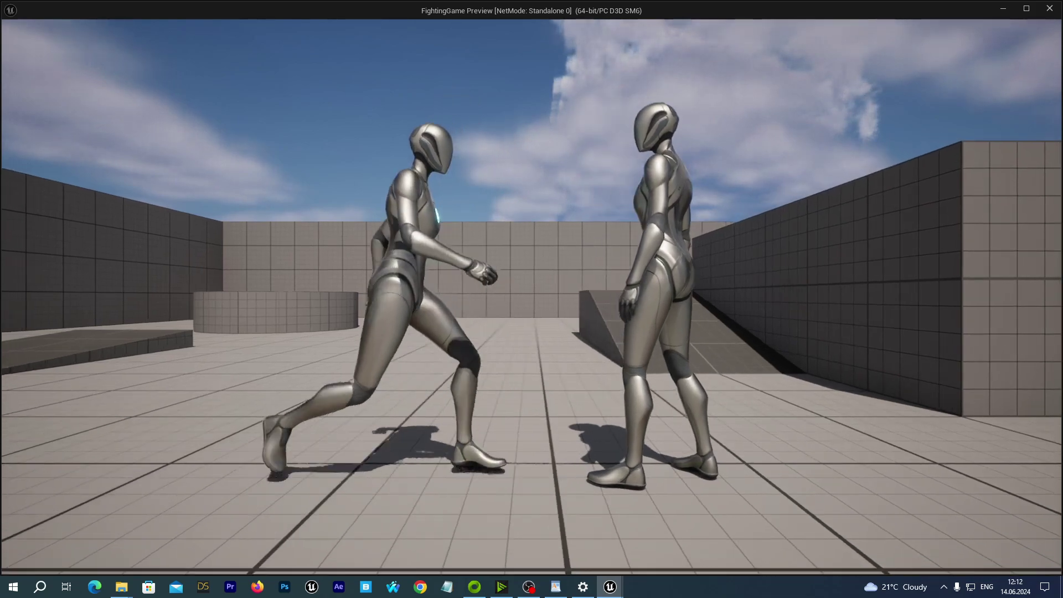
key(d)
key(e)
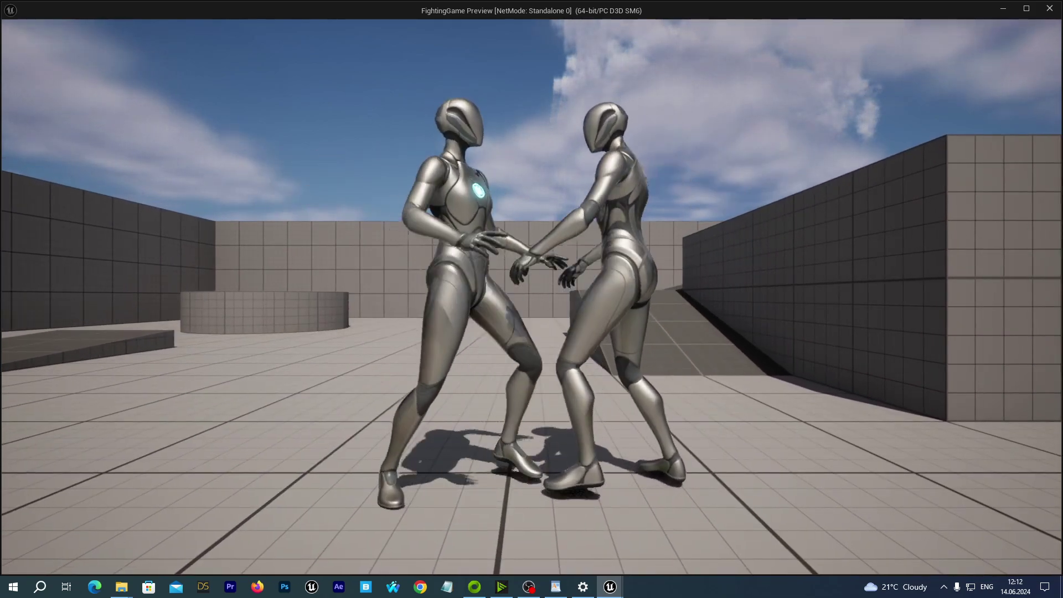
key(a)
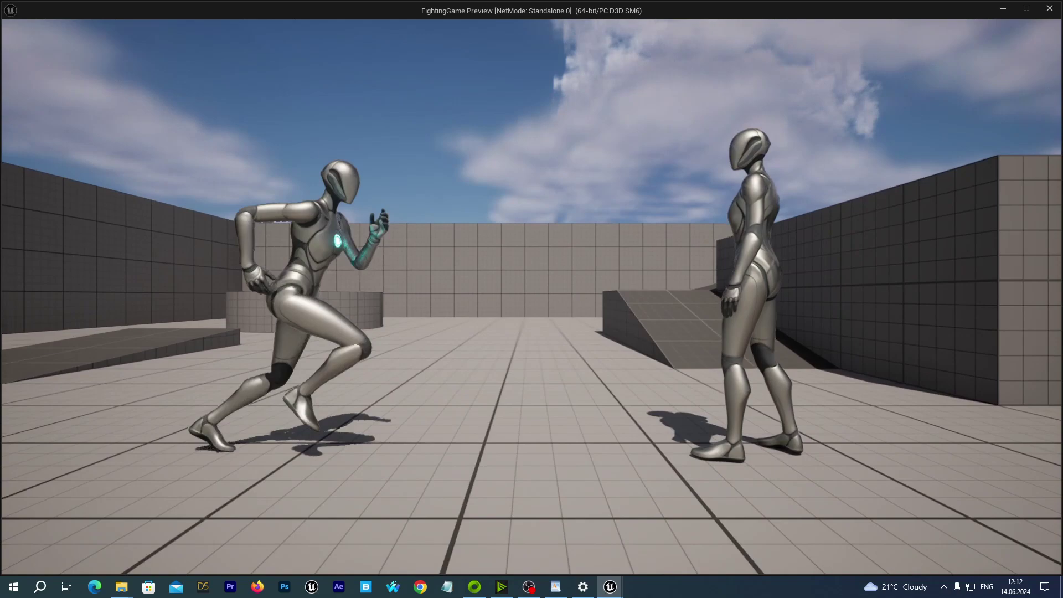
key(d)
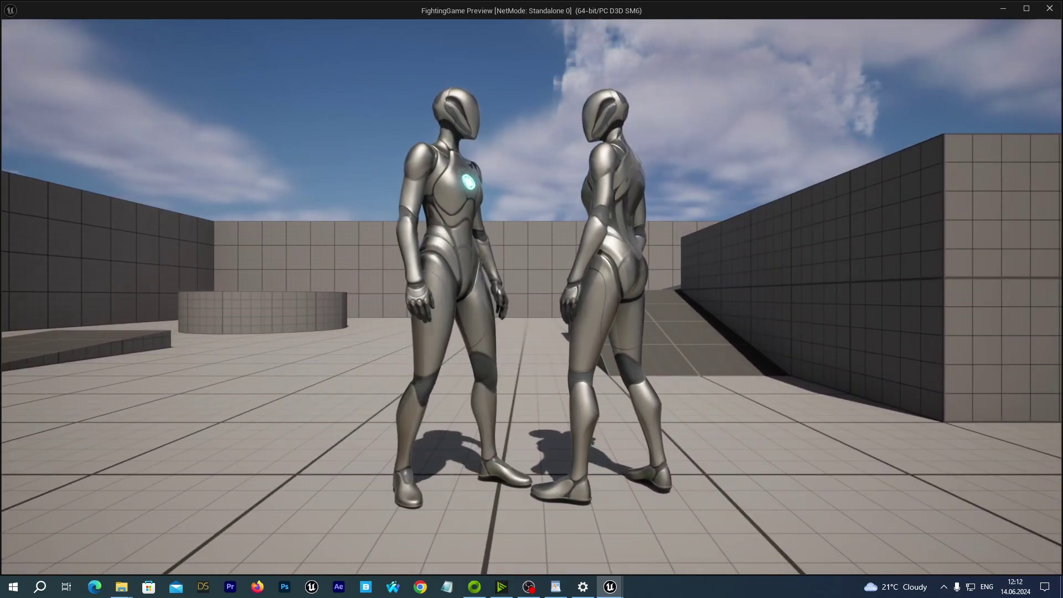
key(a)
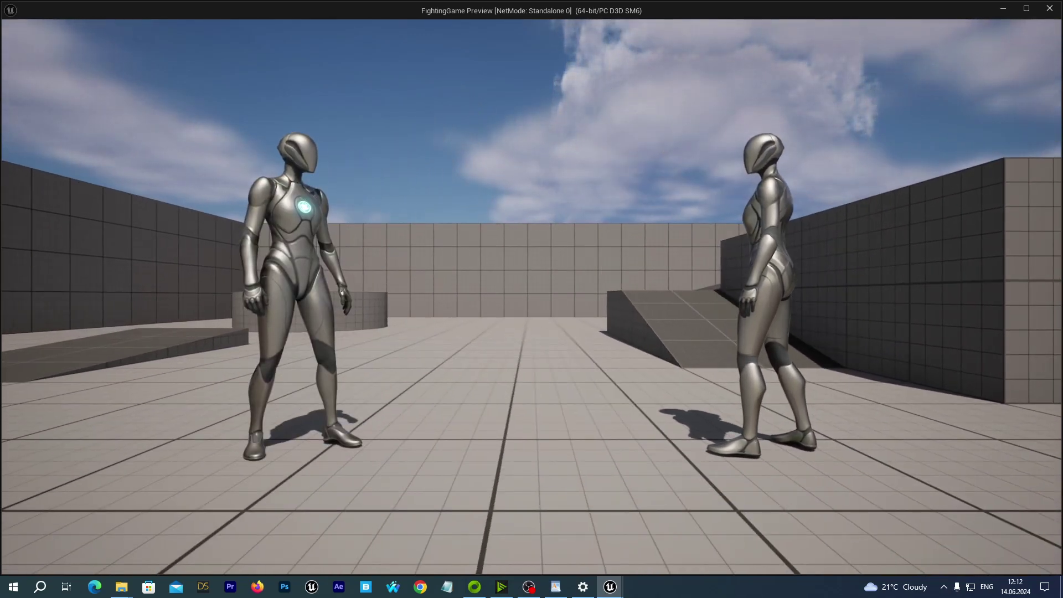
key(d)
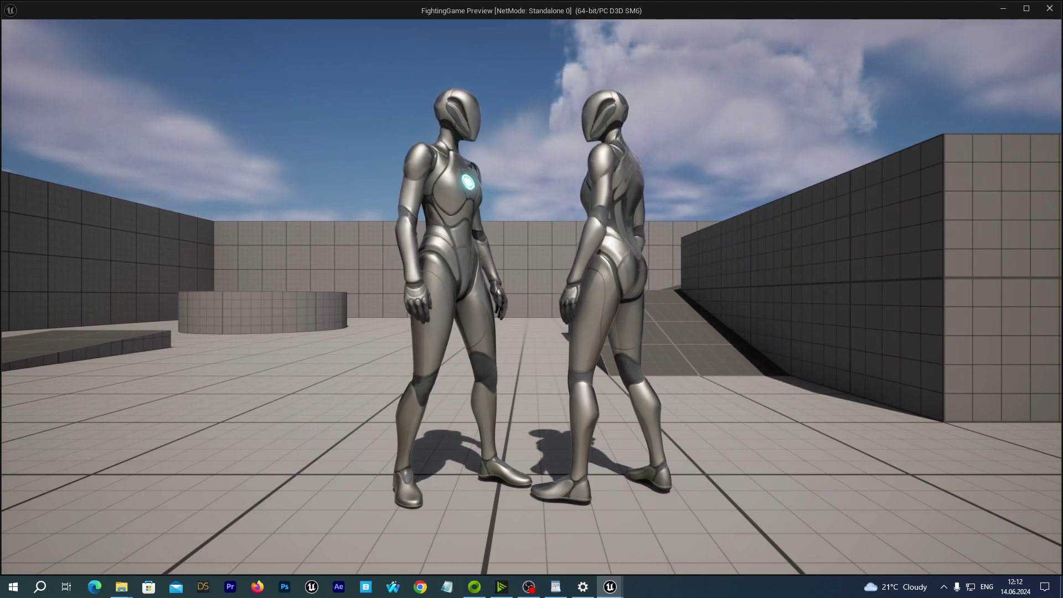
key(a)
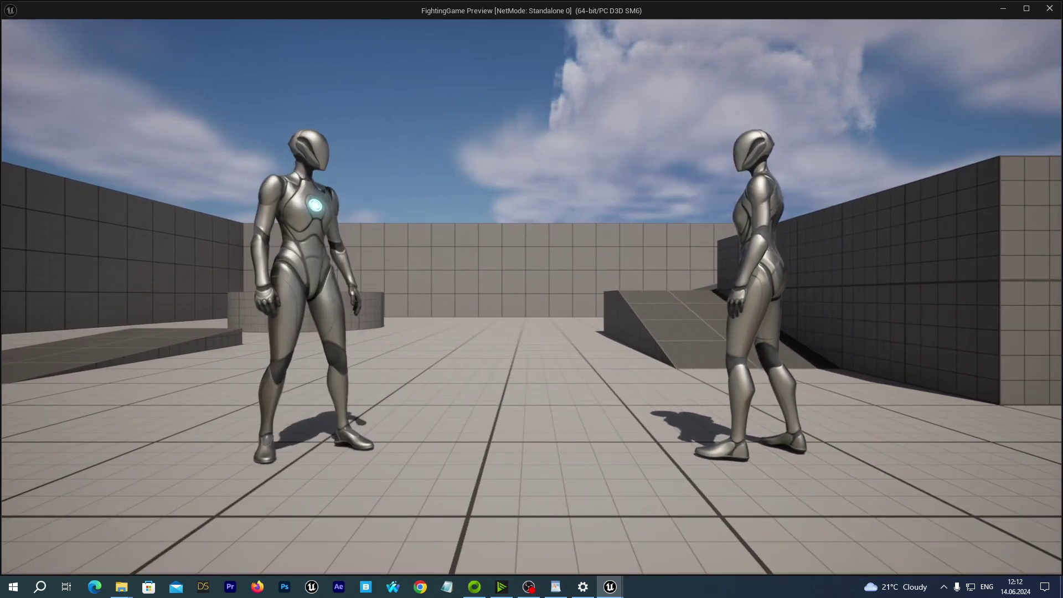
key(d)
key(f)
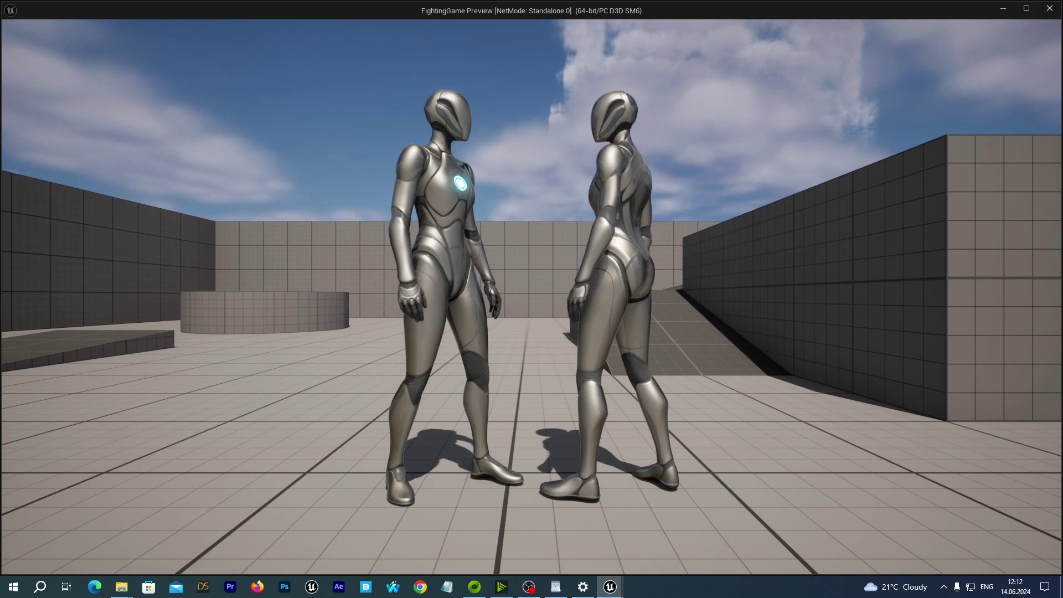
key(a)
key(d)
key(f)
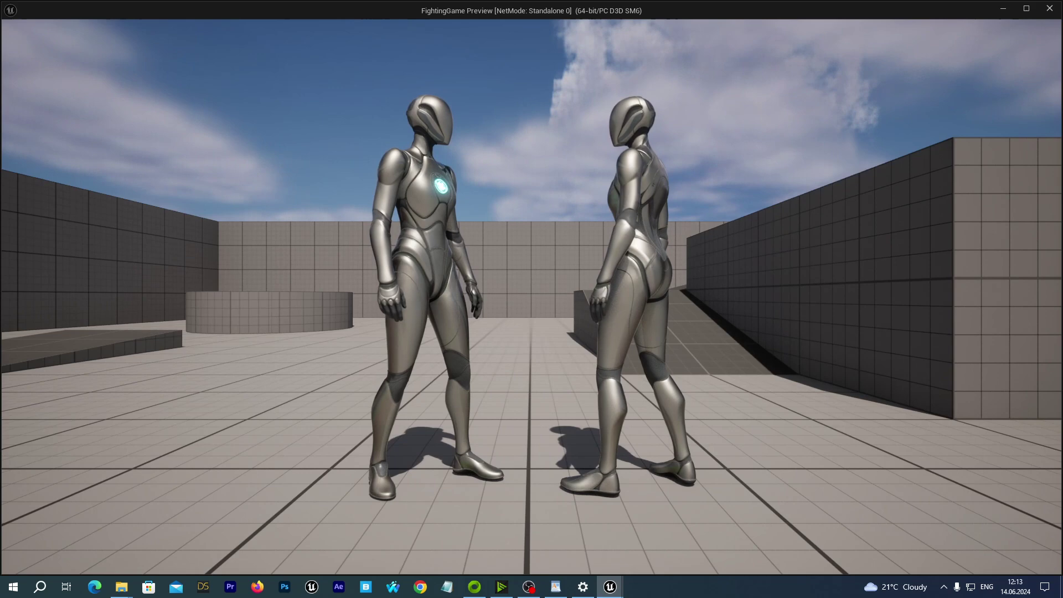
key(f)
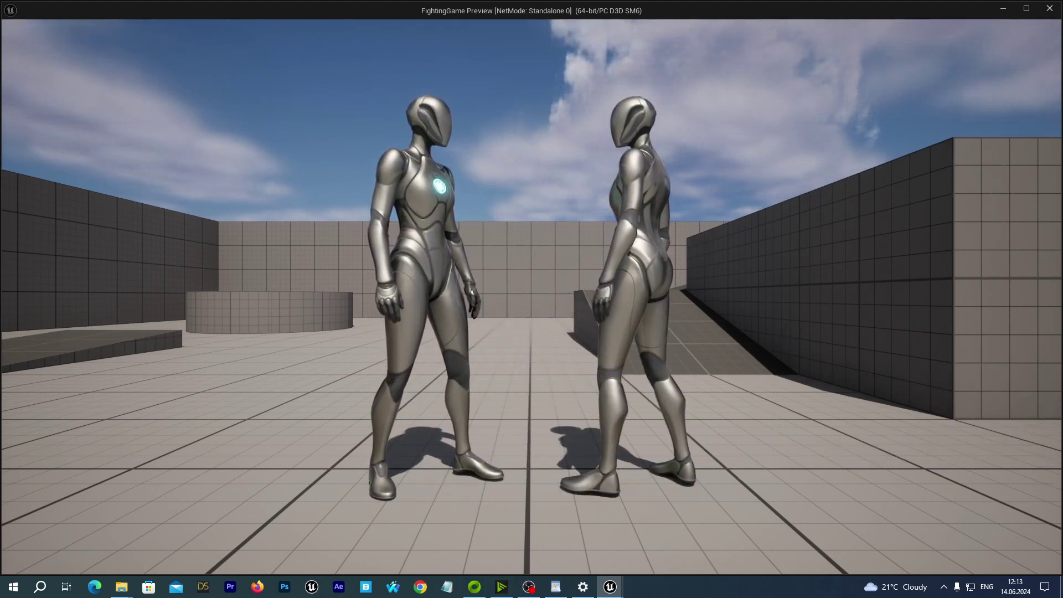
key(d)
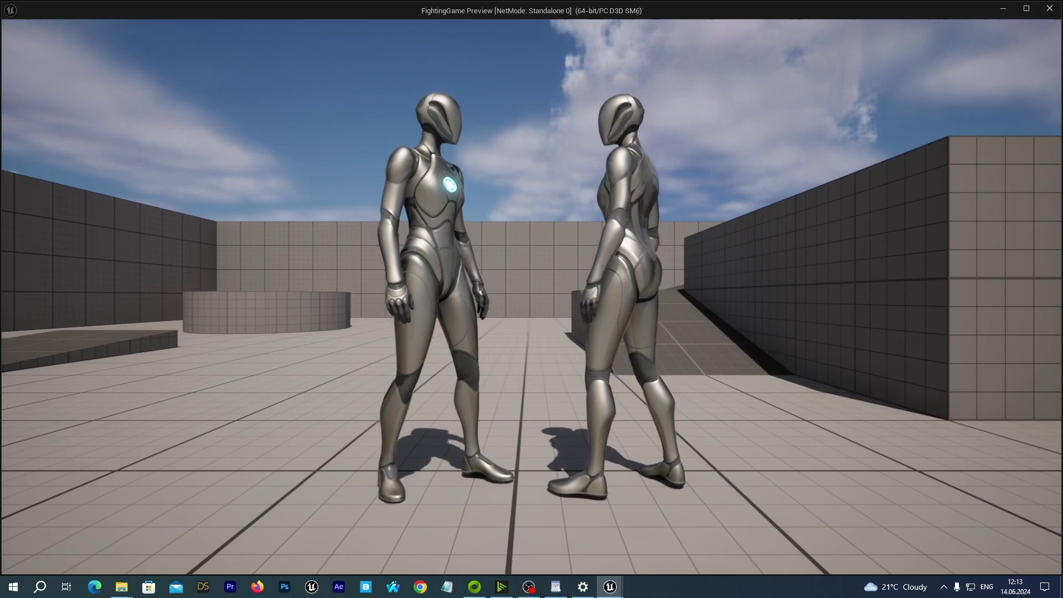
key(f)
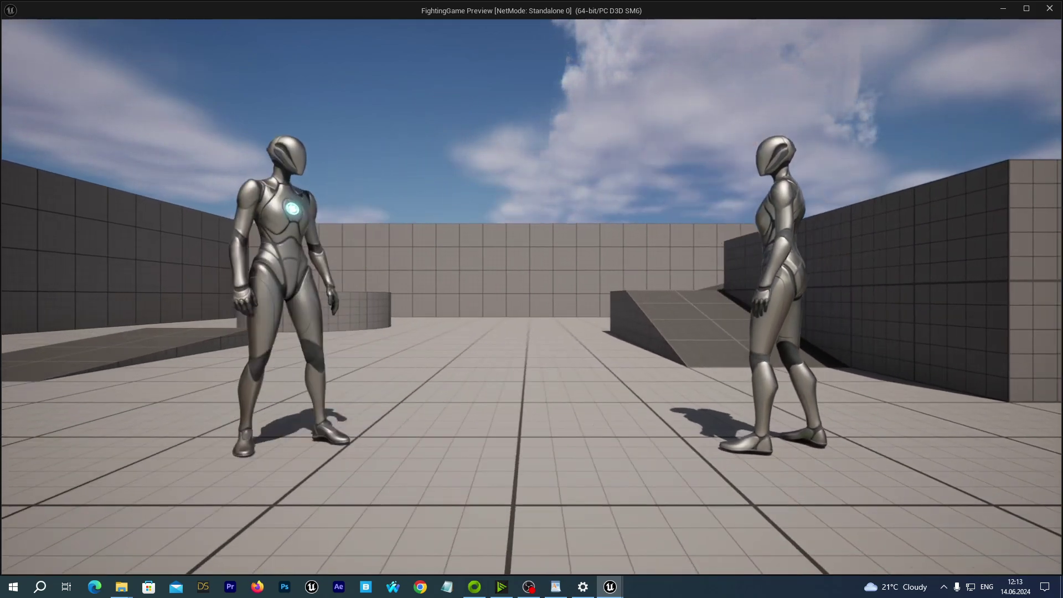
key(f)
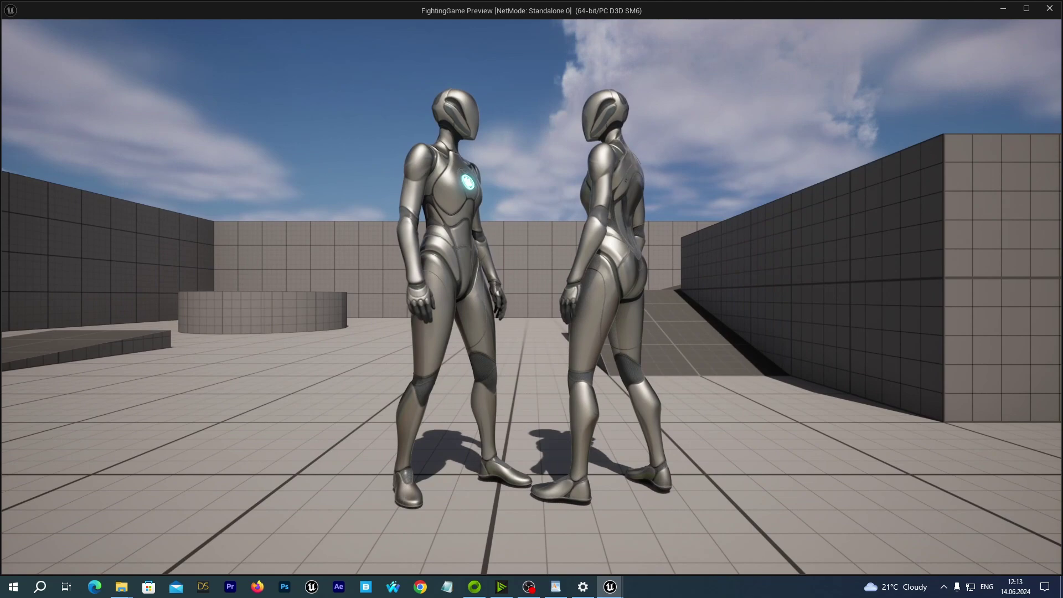
key(f)
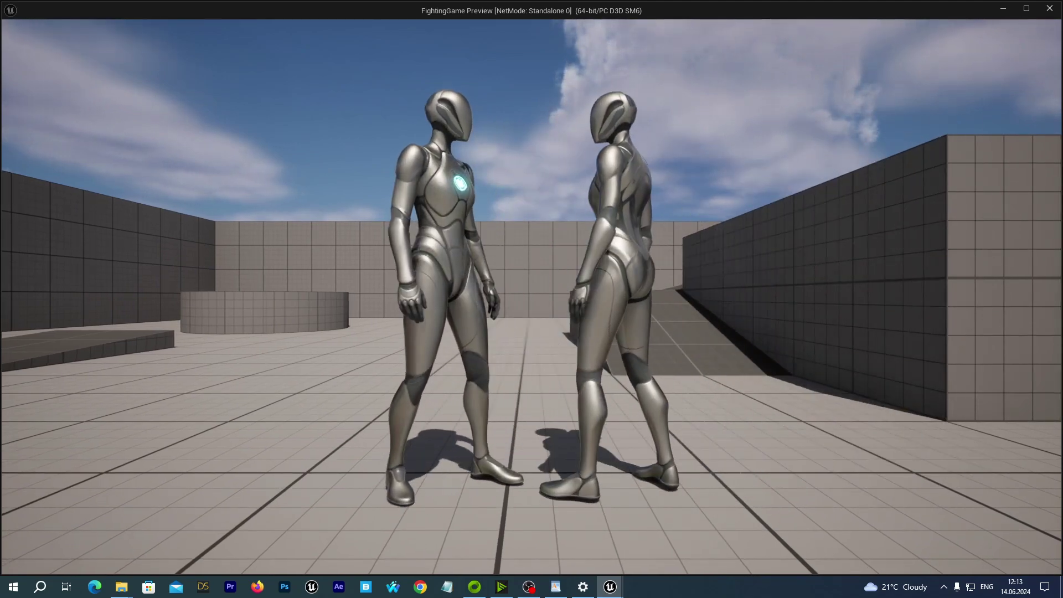
key(f)
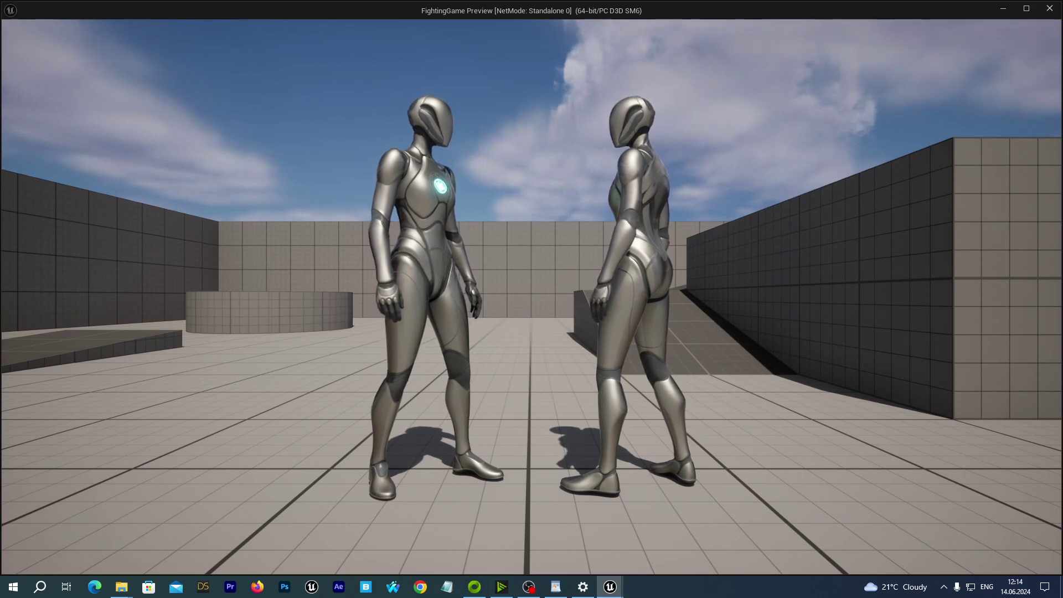
key(e)
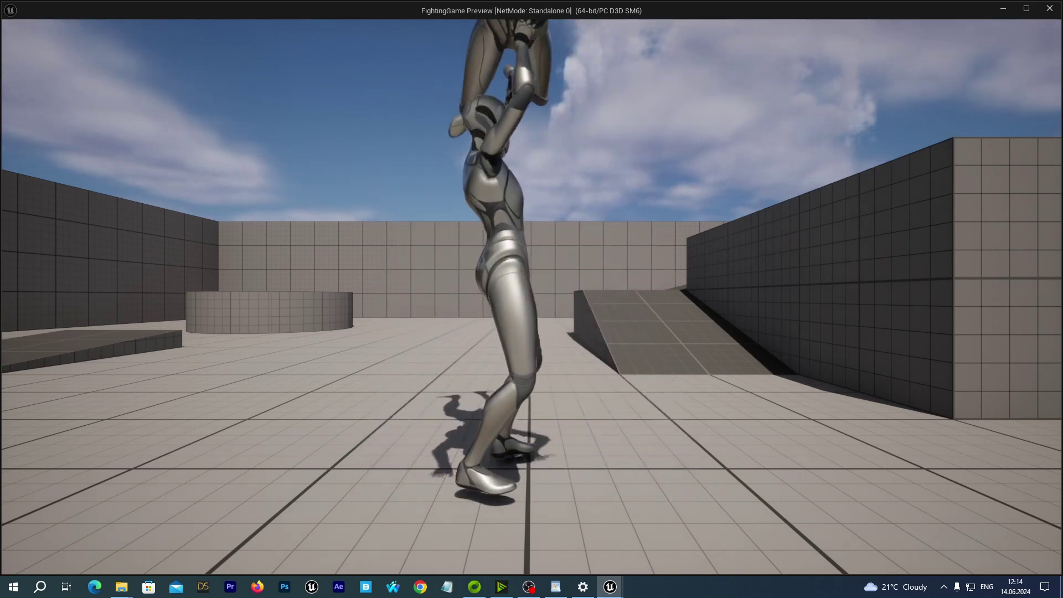